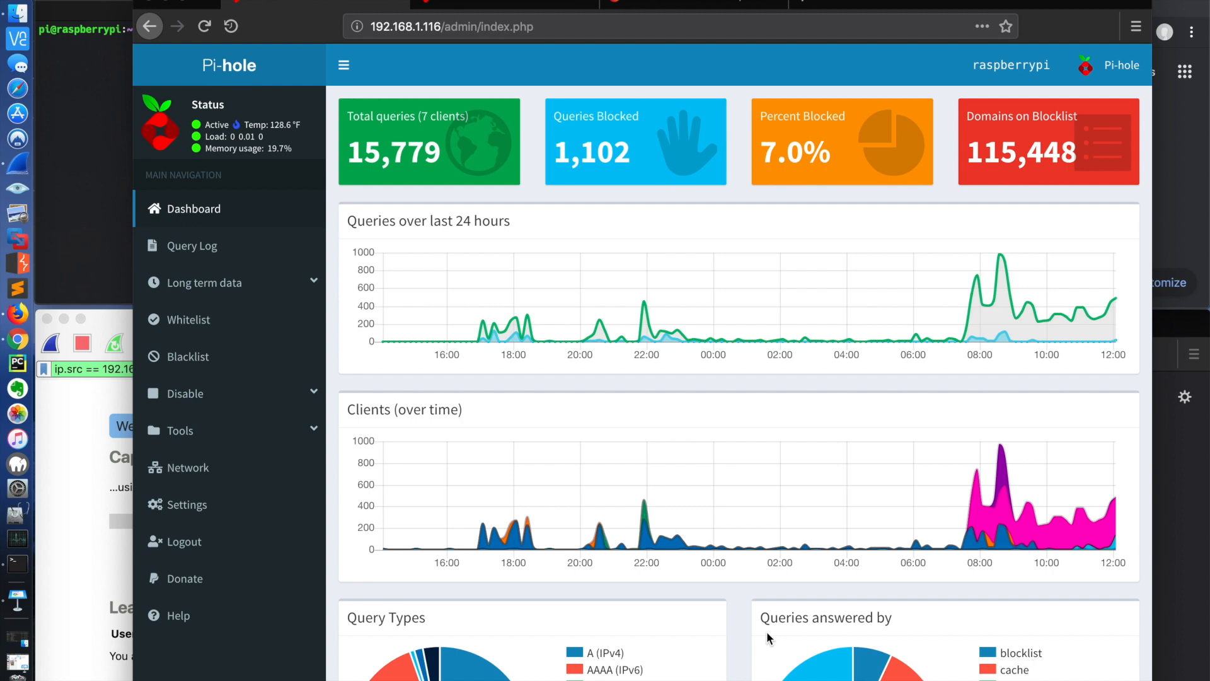
Step: Switch to the Keynote network diagram and examine the client side, from the Client and Router/DNS boxes to the domain-to-IP mapping
left_click(18, 643)
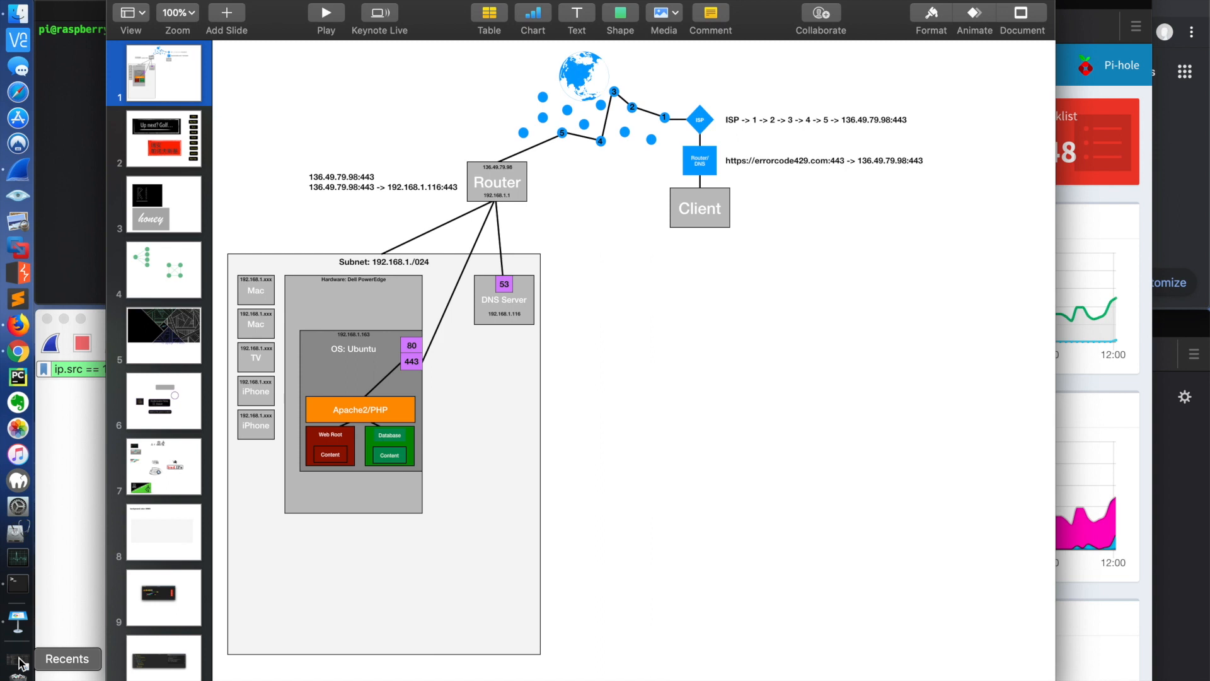
left_click_drag(960, 280, 598, 63)
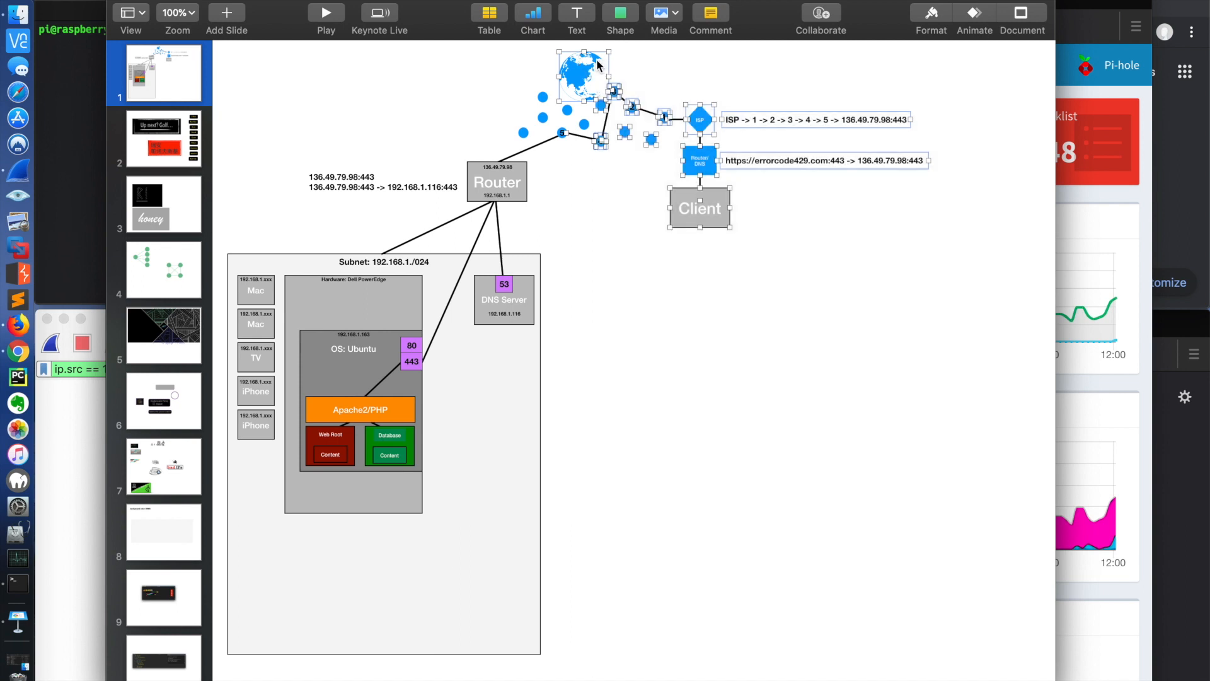
left_click(754, 276)
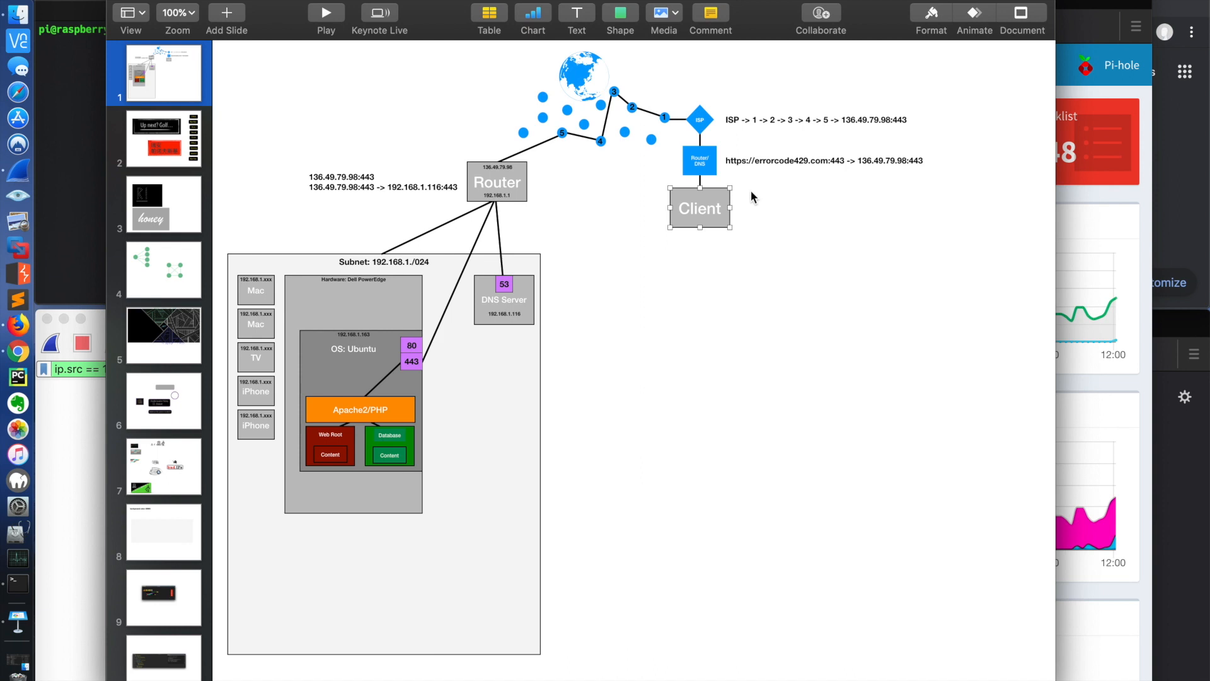
left_click(707, 169)
left_click(783, 163)
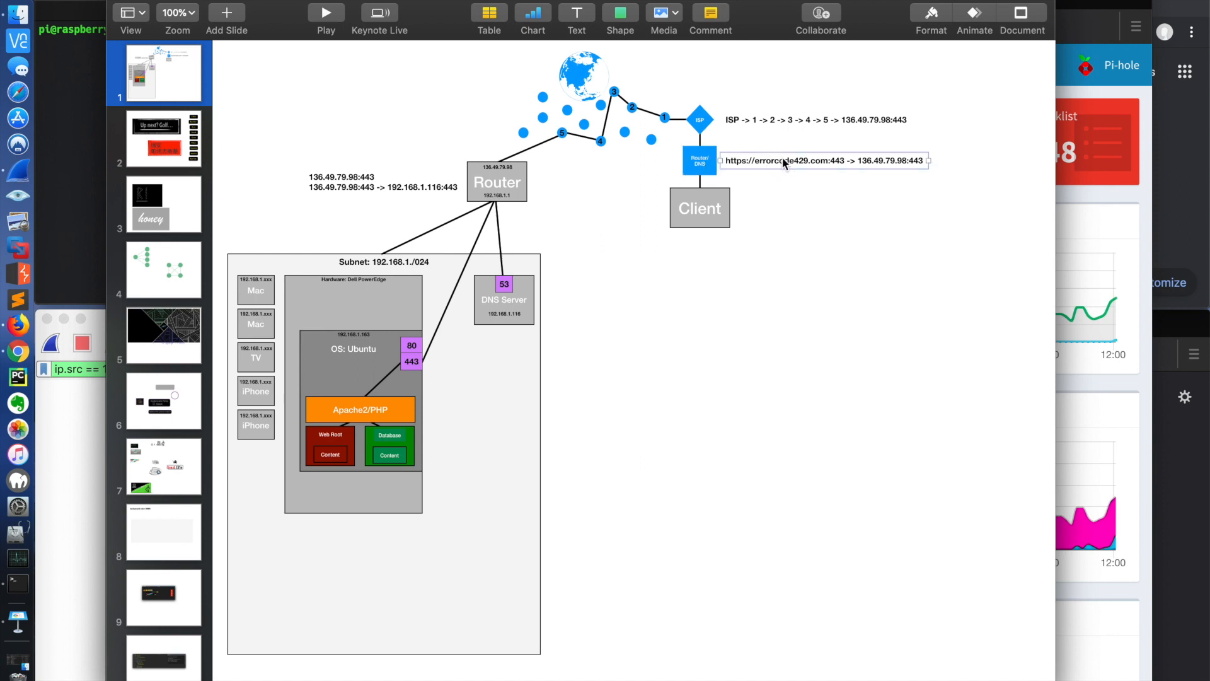
double_click(792, 160)
left_click(705, 161)
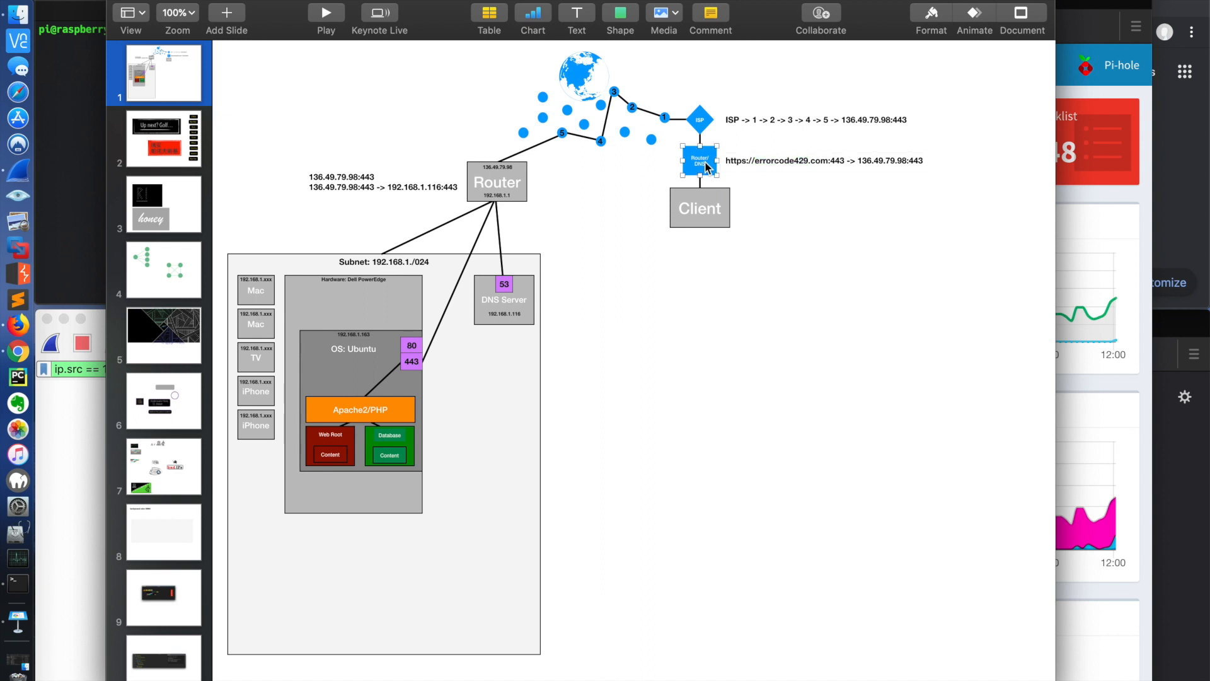
Step: Duplicate the blue Router/DNS box, relabel the copy "DNS" and place it above the ISP diamond, beside the globe
left_click_drag(706, 165, 757, 87)
double_click(757, 87)
key("BackSpace")
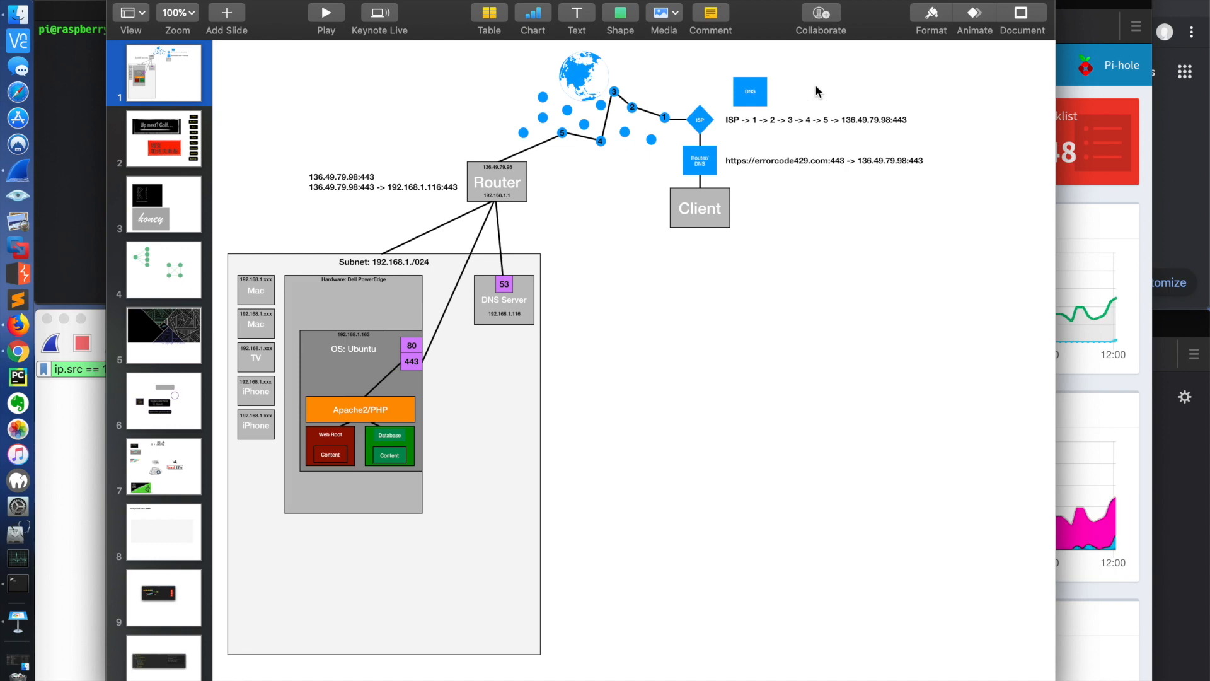
left_click(786, 157)
double_click(785, 156)
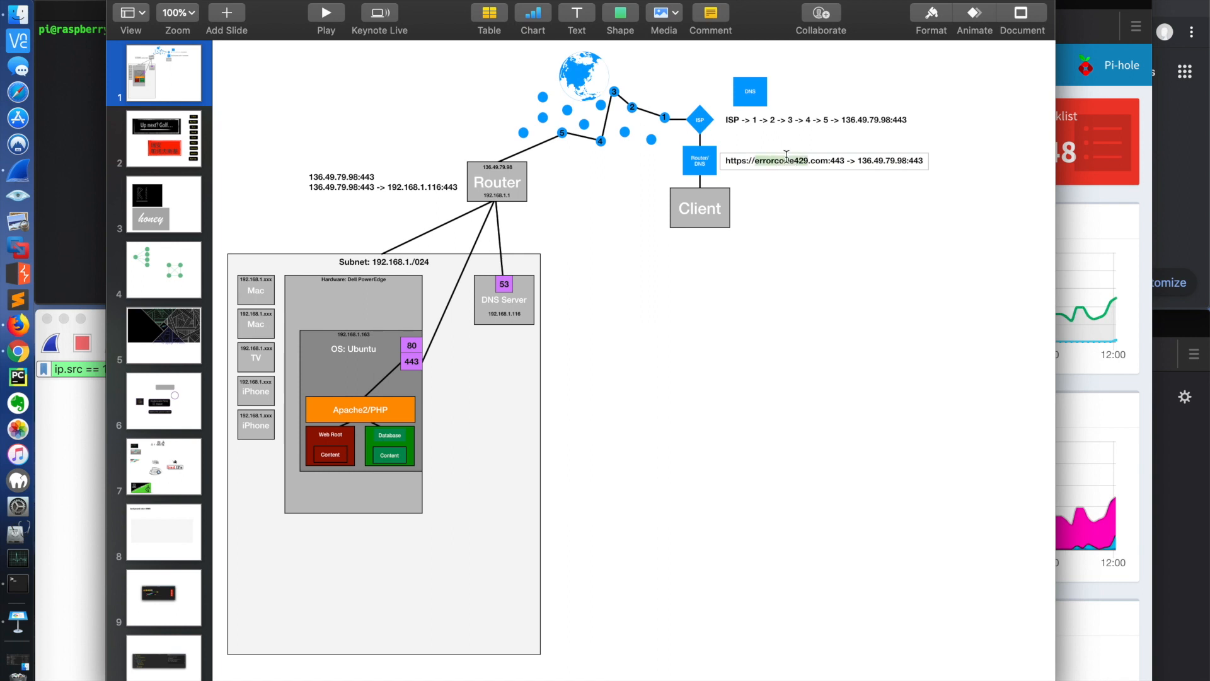
left_click_drag(859, 161, 899, 161)
left_click_drag(763, 92, 679, 79)
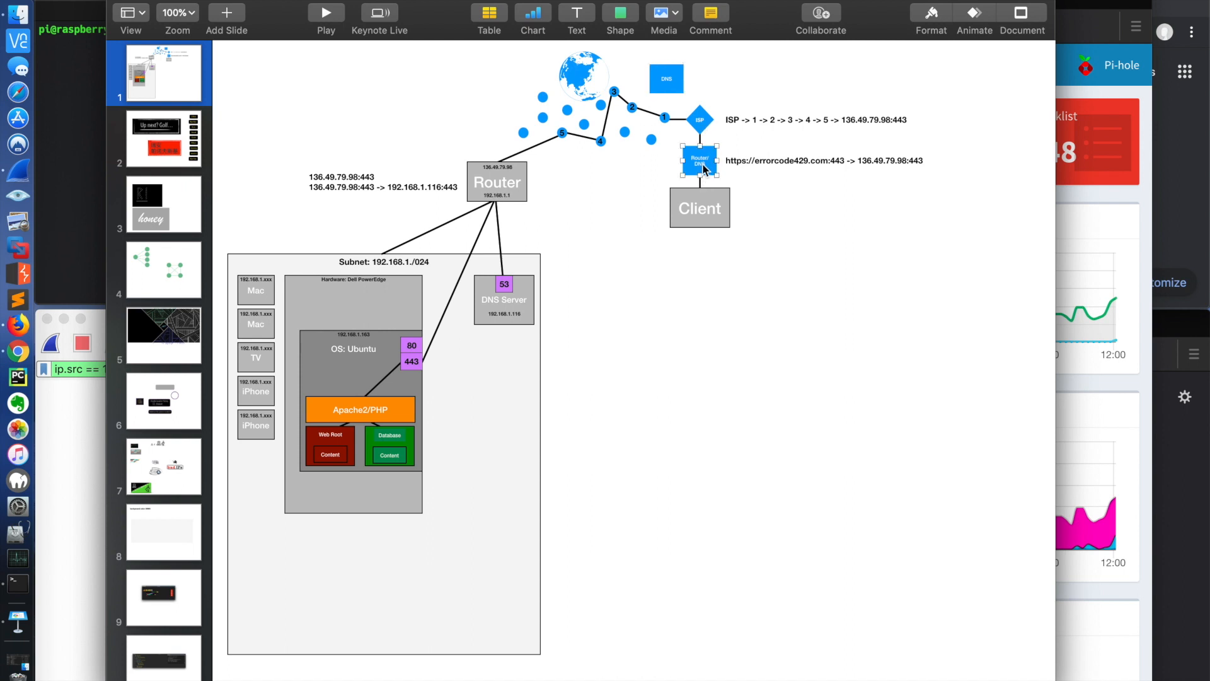
Step: Trace the lookup of errorcode429.com to 136.49.79.98 between the Router/DNS box and the separate DNS box
double_click(781, 160)
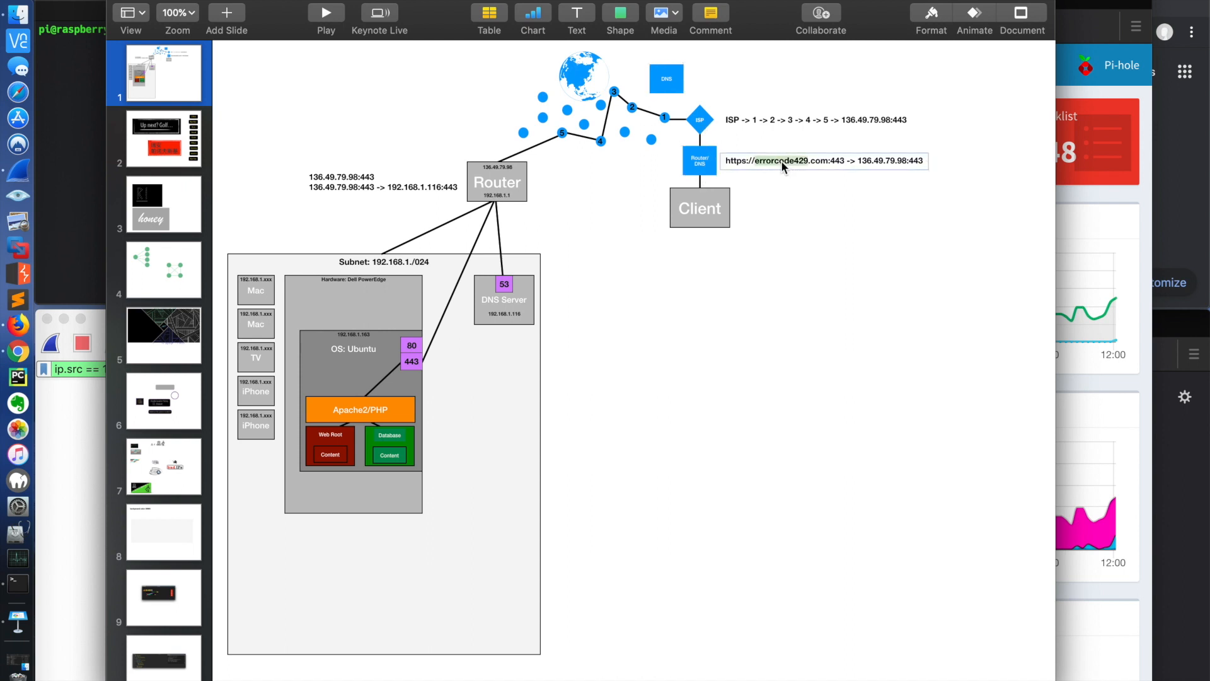
double_click(870, 162)
left_click(706, 165)
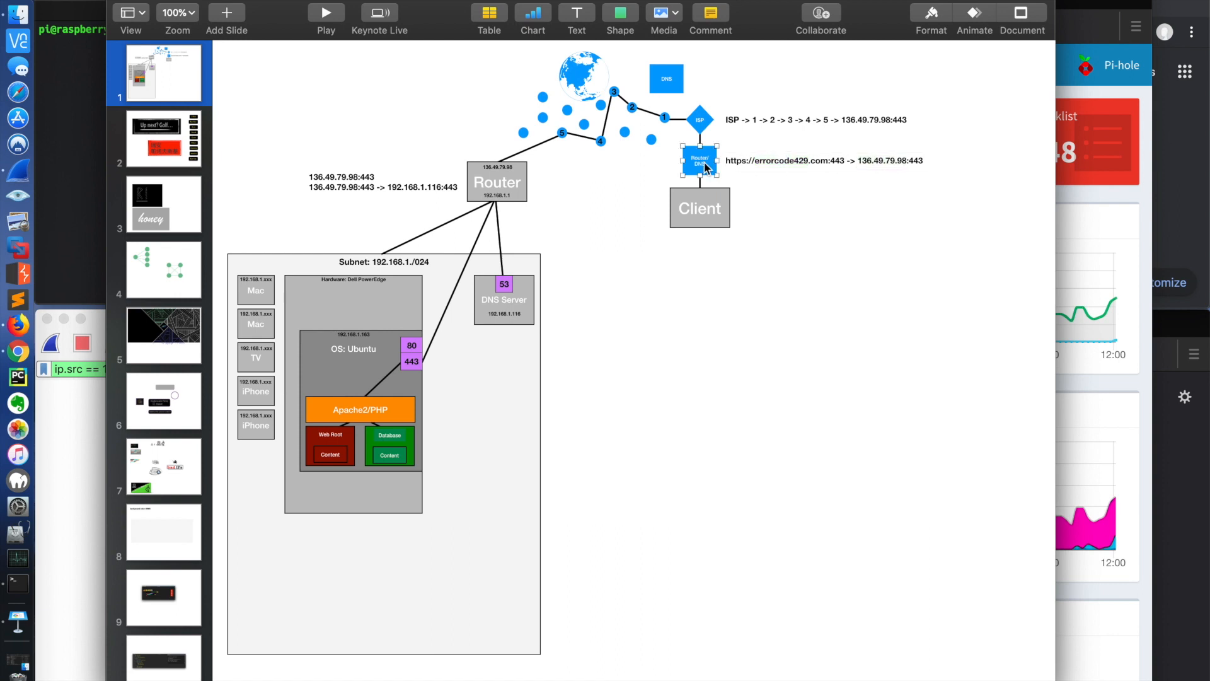
left_click(700, 140)
left_click_drag(700, 134, 667, 81)
left_click_drag(667, 85, 698, 123)
double_click(799, 162)
double_click(878, 161)
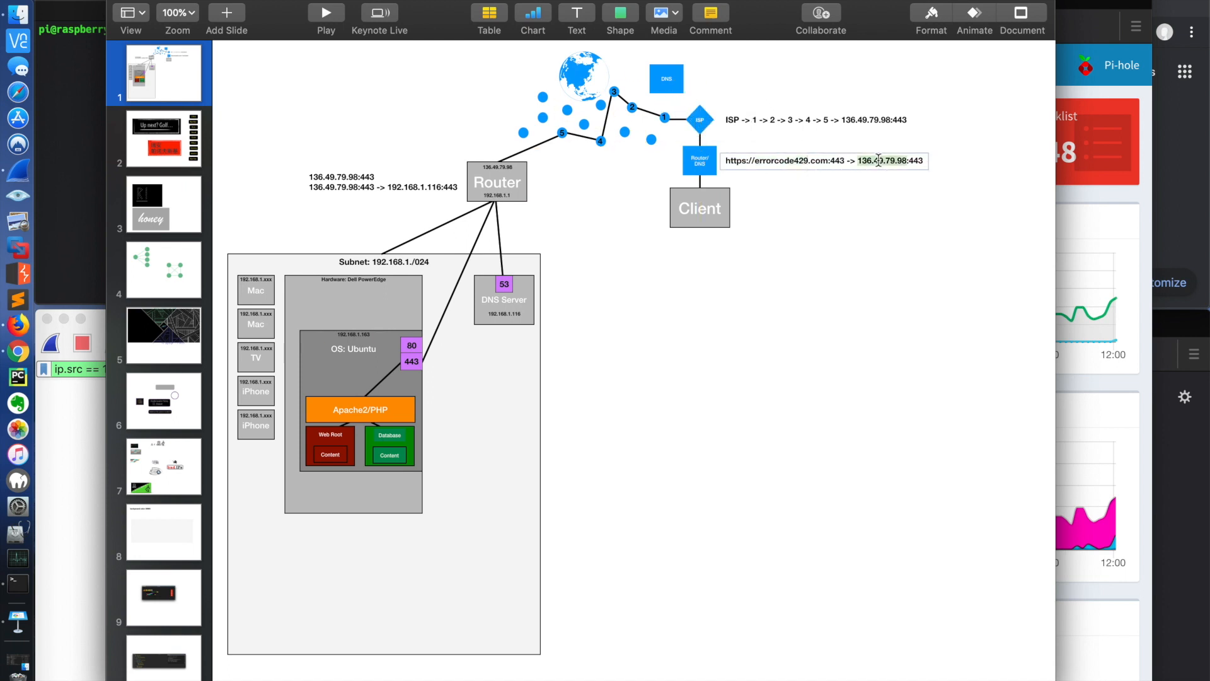
left_click(711, 160)
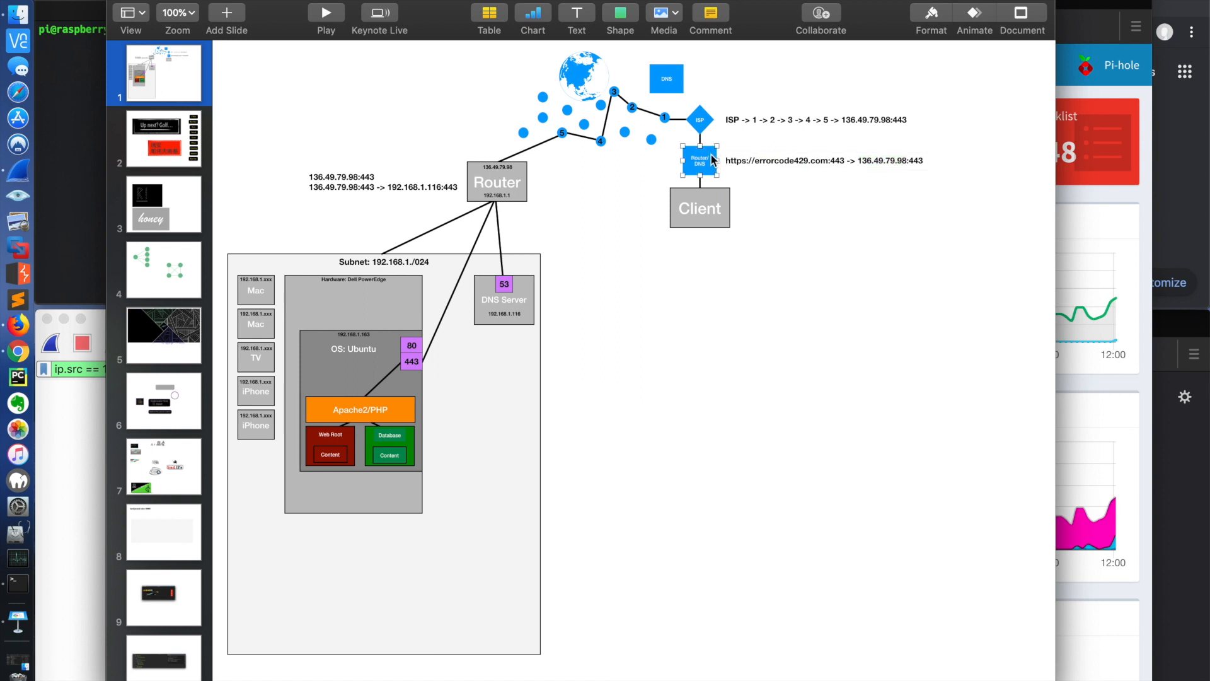
Step: Follow the request path from the ISP through the internet hops and the destination router to the Ubuntu server, ending at the client
left_click(702, 123)
left_click(615, 92)
left_click(604, 140)
left_click(562, 133)
left_click(513, 167)
left_click(526, 173)
left_click(381, 342)
left_click(394, 342)
left_click(713, 200)
left_click(800, 243)
double_click(792, 159)
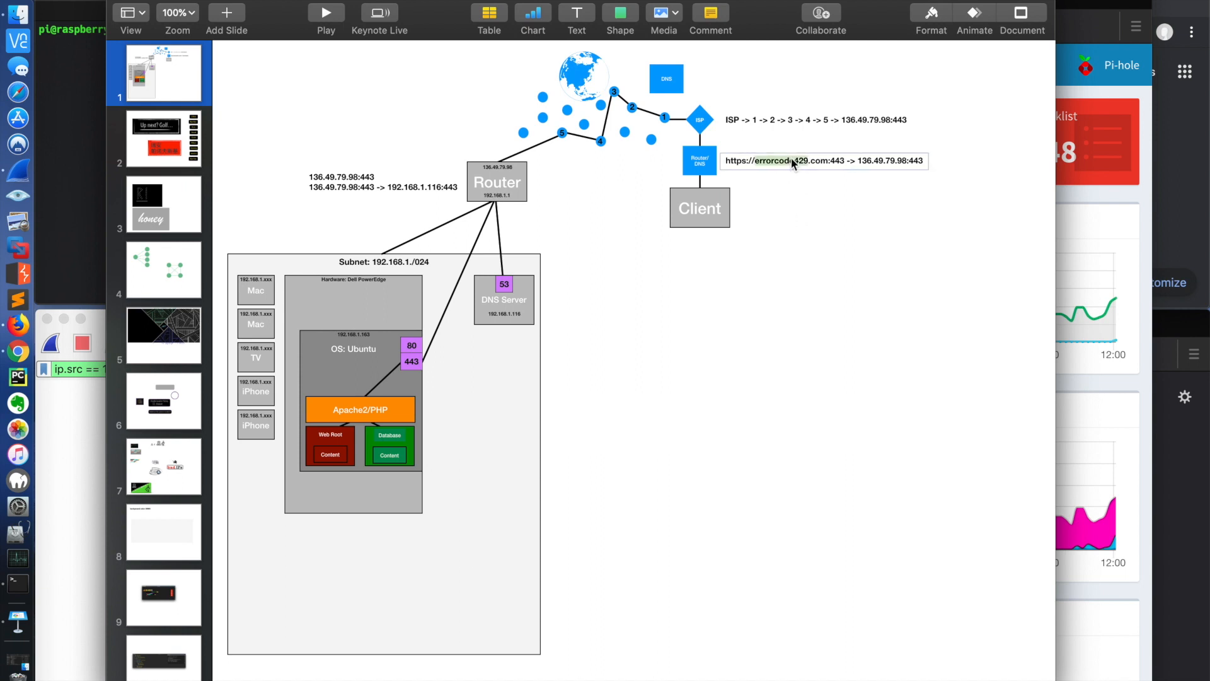
double_click(879, 162)
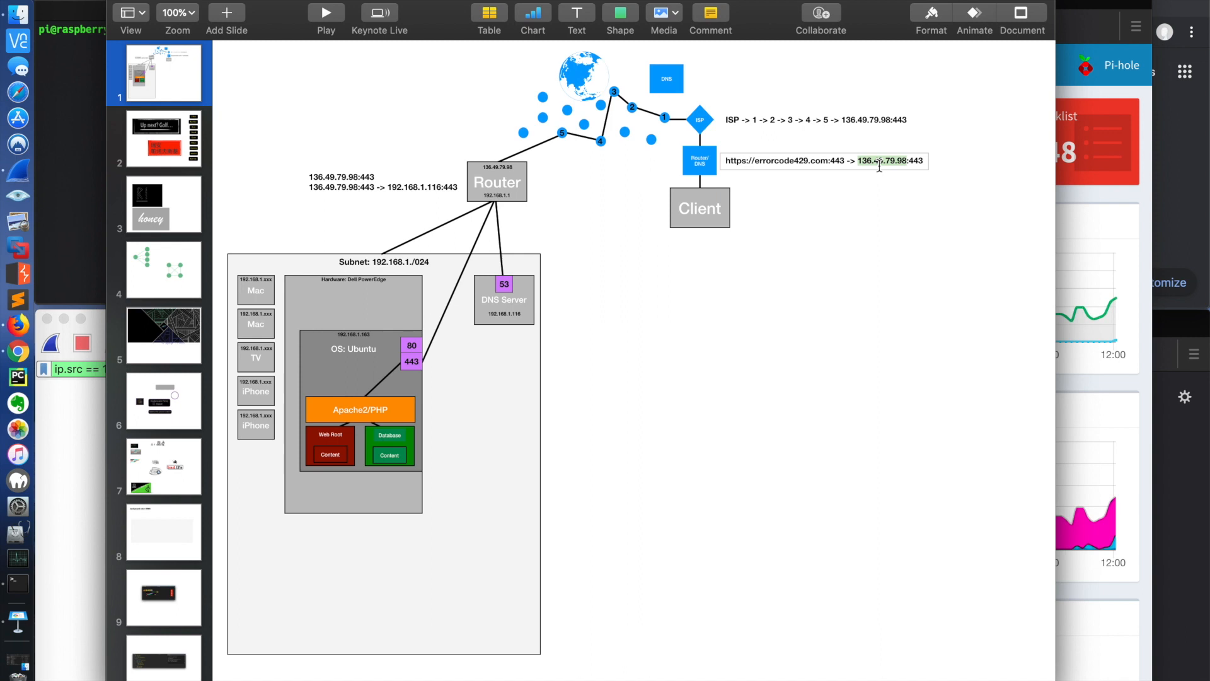
double_click(799, 158)
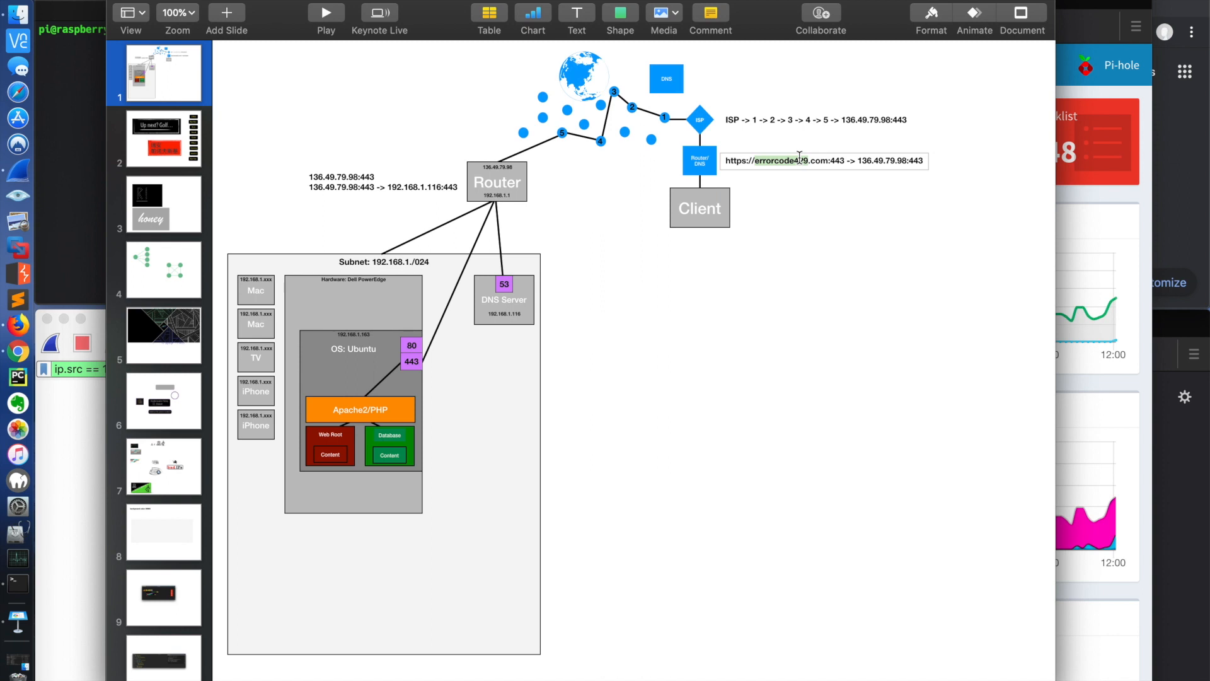
left_click(871, 197)
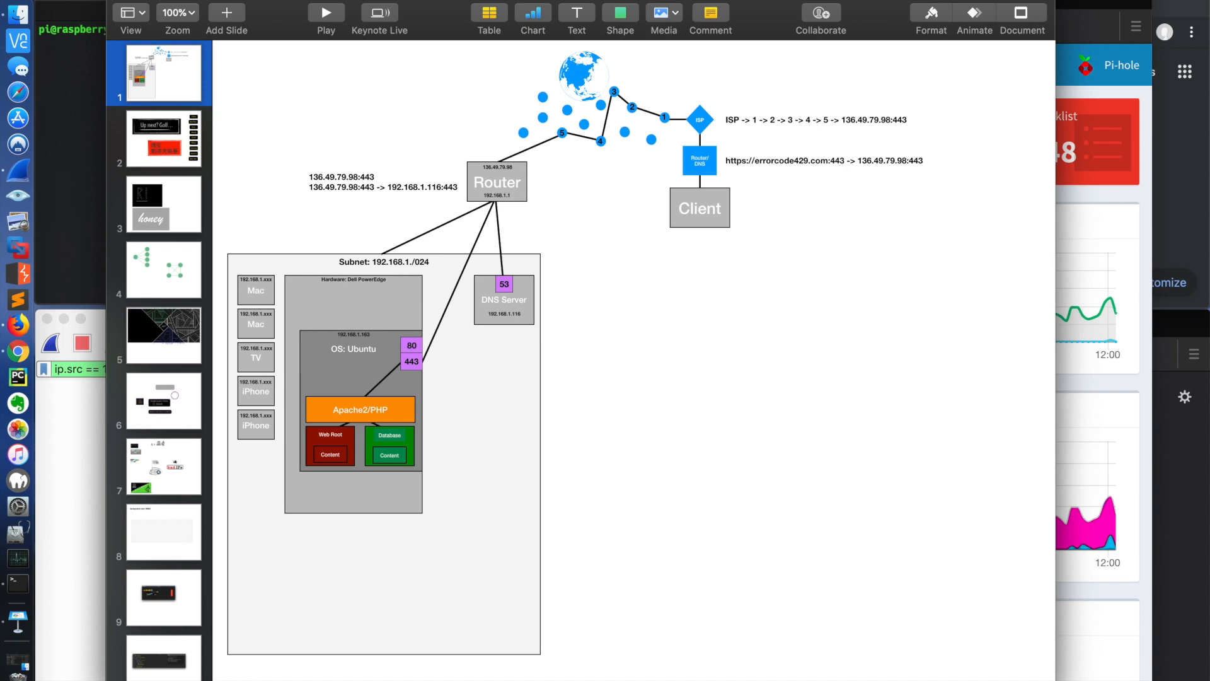
Step: Switch to Firefox and read the Mozilla support article on DNS-over-HTTPS, from its introduction to the enabling and disabling instructions
left_click(140, 2)
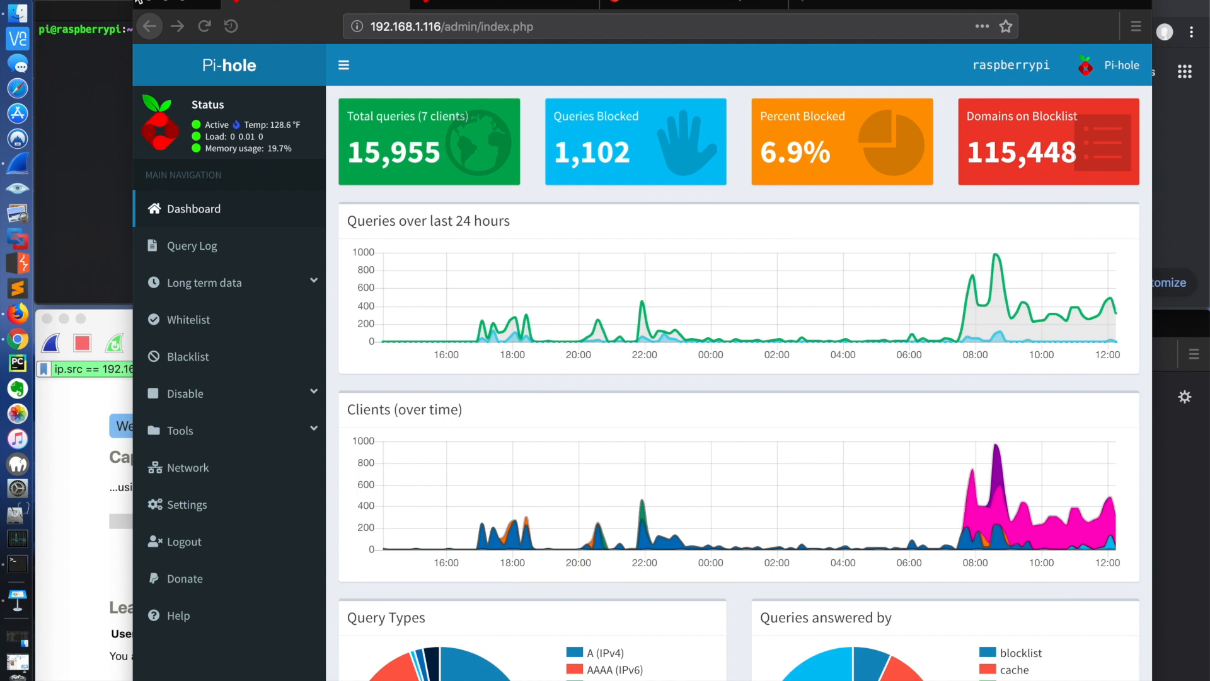
left_click(641, 4)
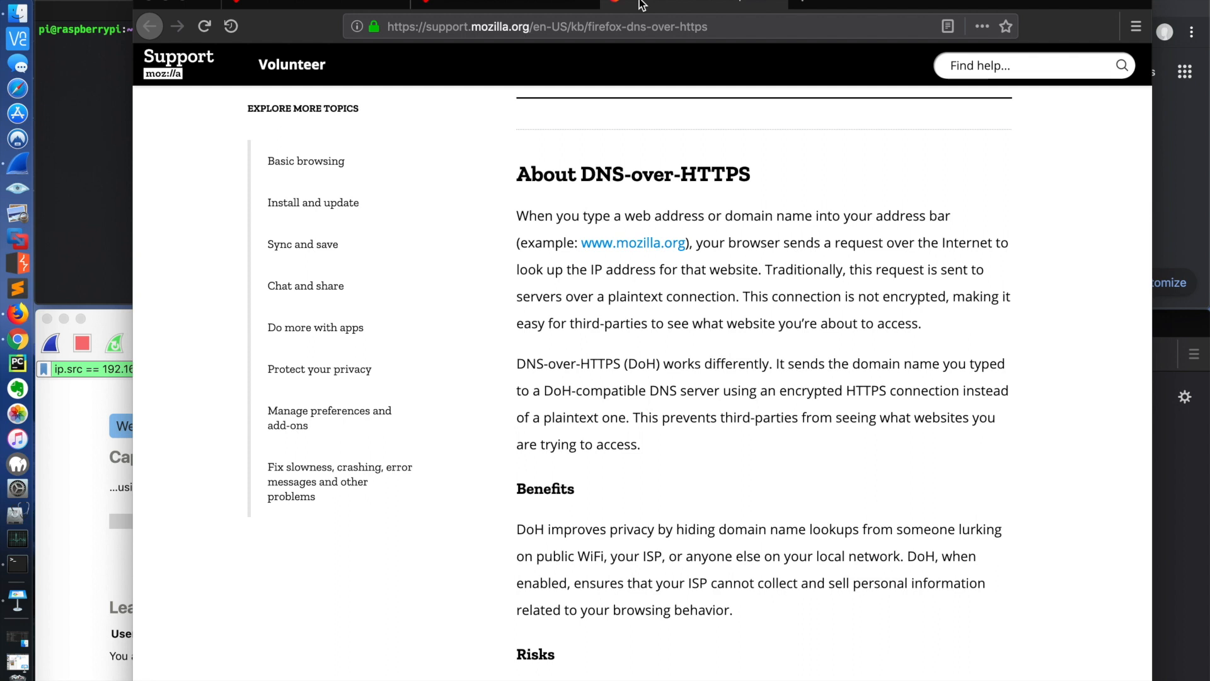
scroll(731, 220, "up", 5)
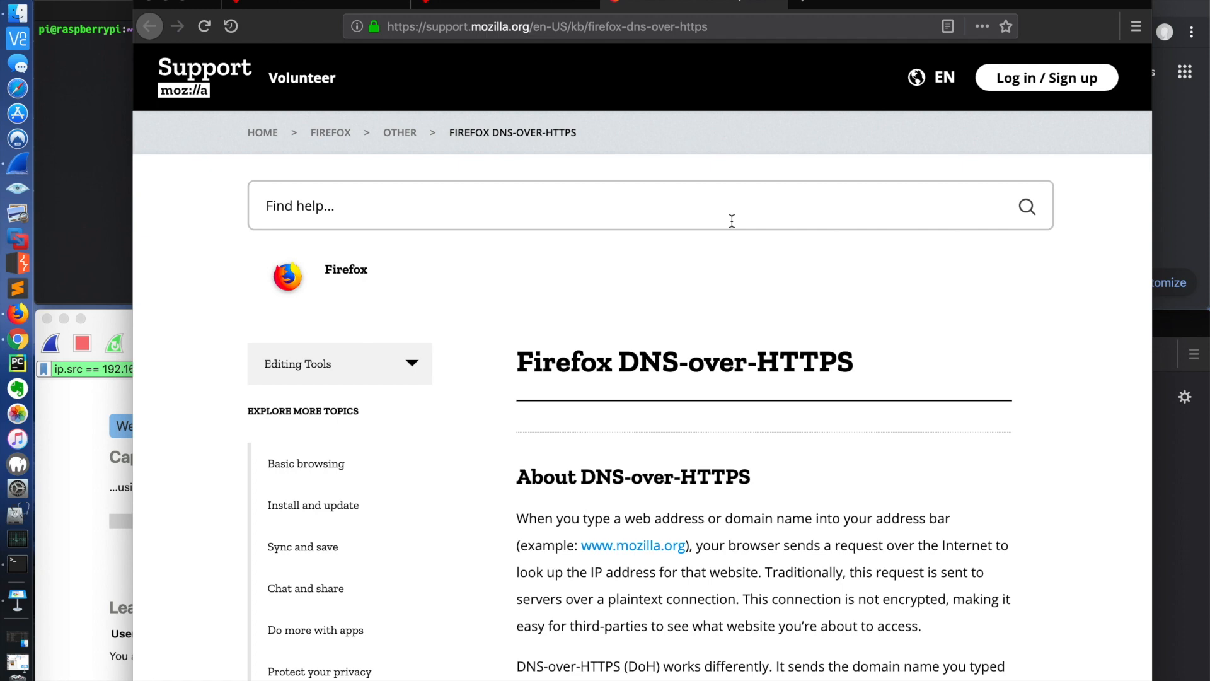
scroll(731, 221, "down", 3)
scroll(732, 222, "down", 4)
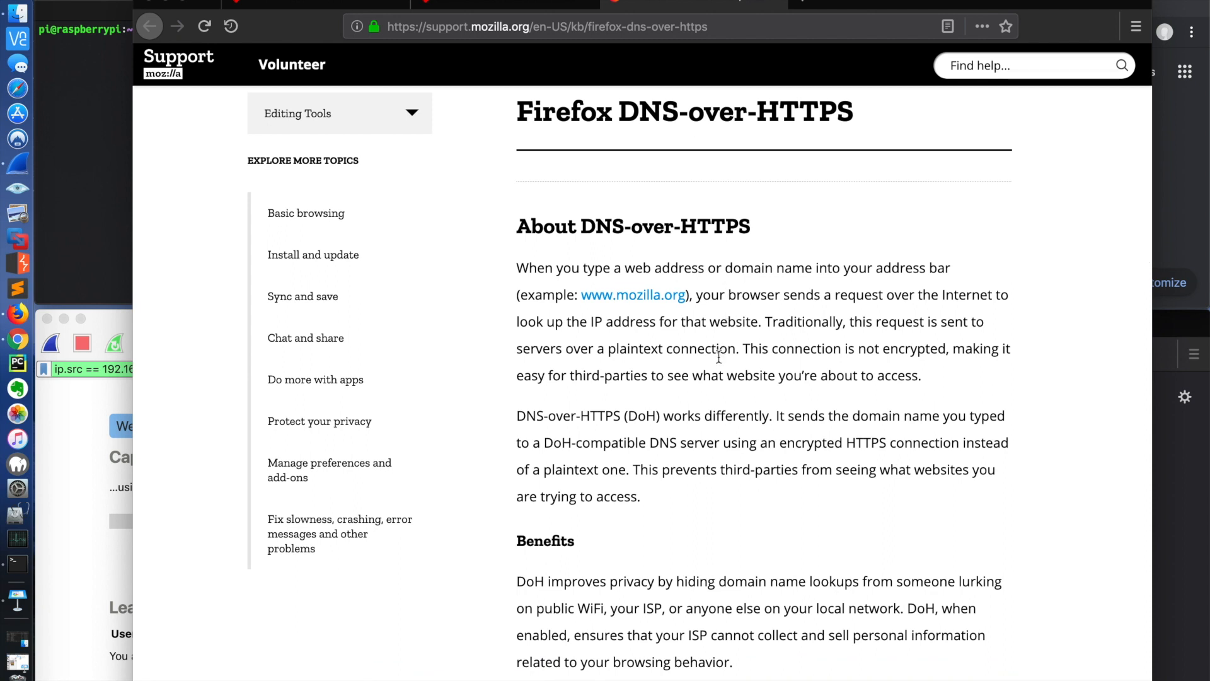
scroll(717, 357, "down", 4)
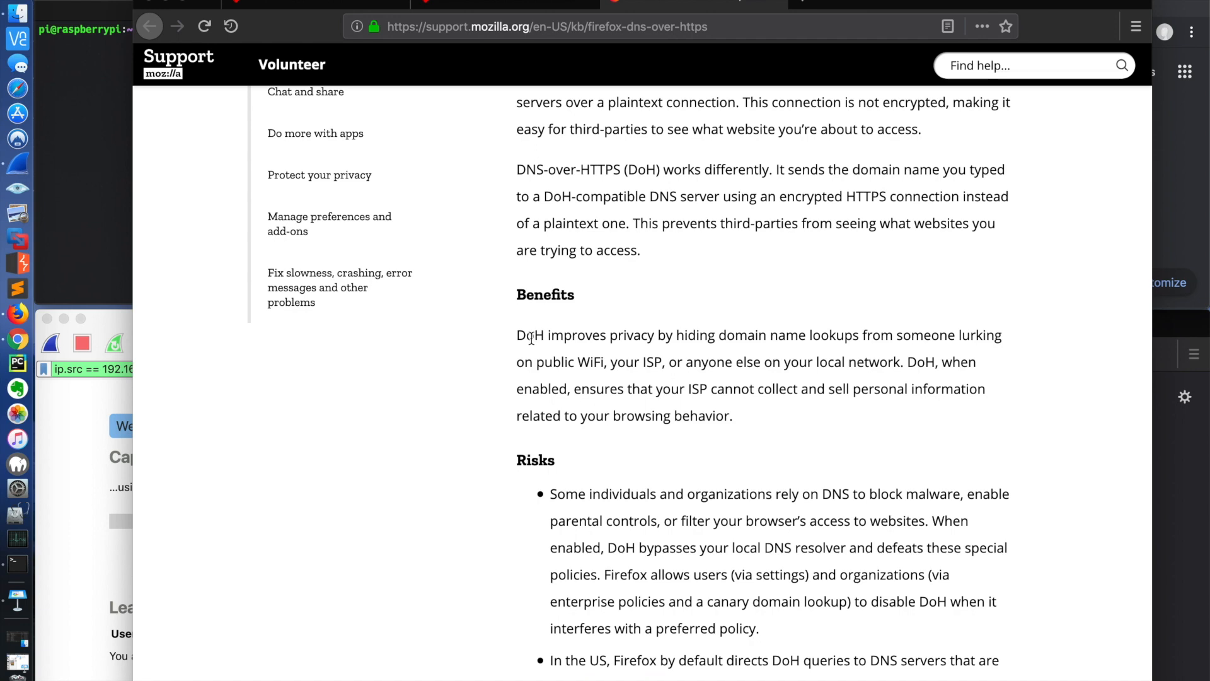
scroll(749, 175, "up", 8)
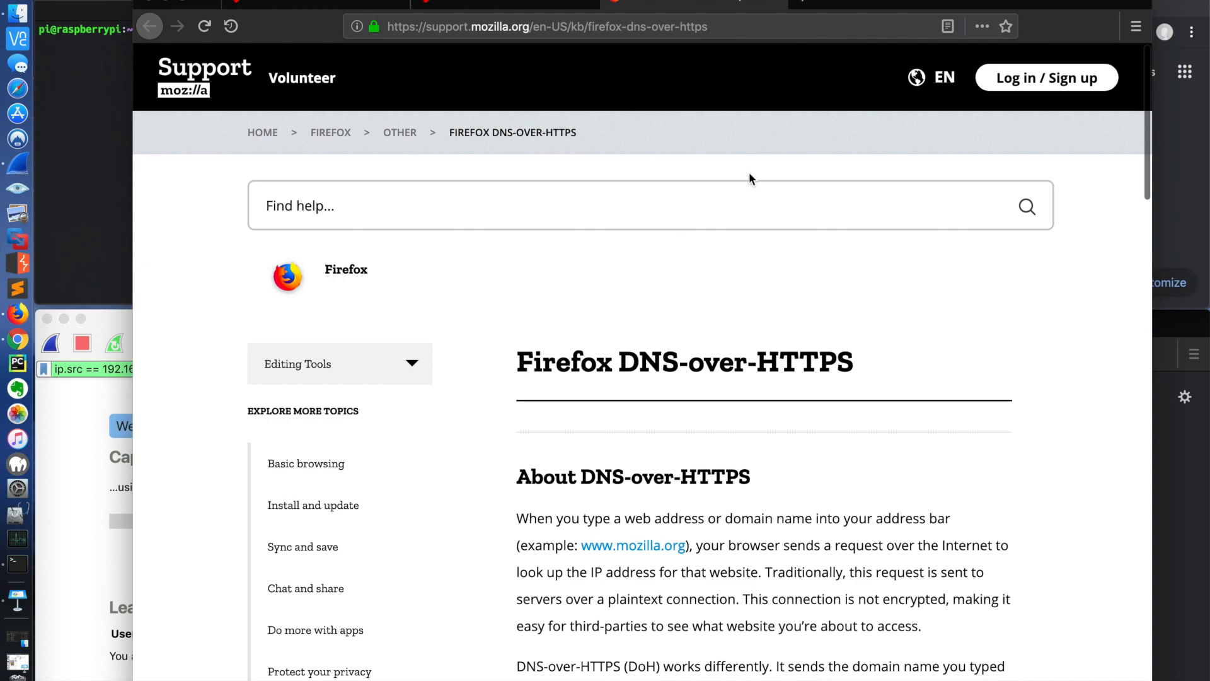
scroll(732, 362, "down", 10)
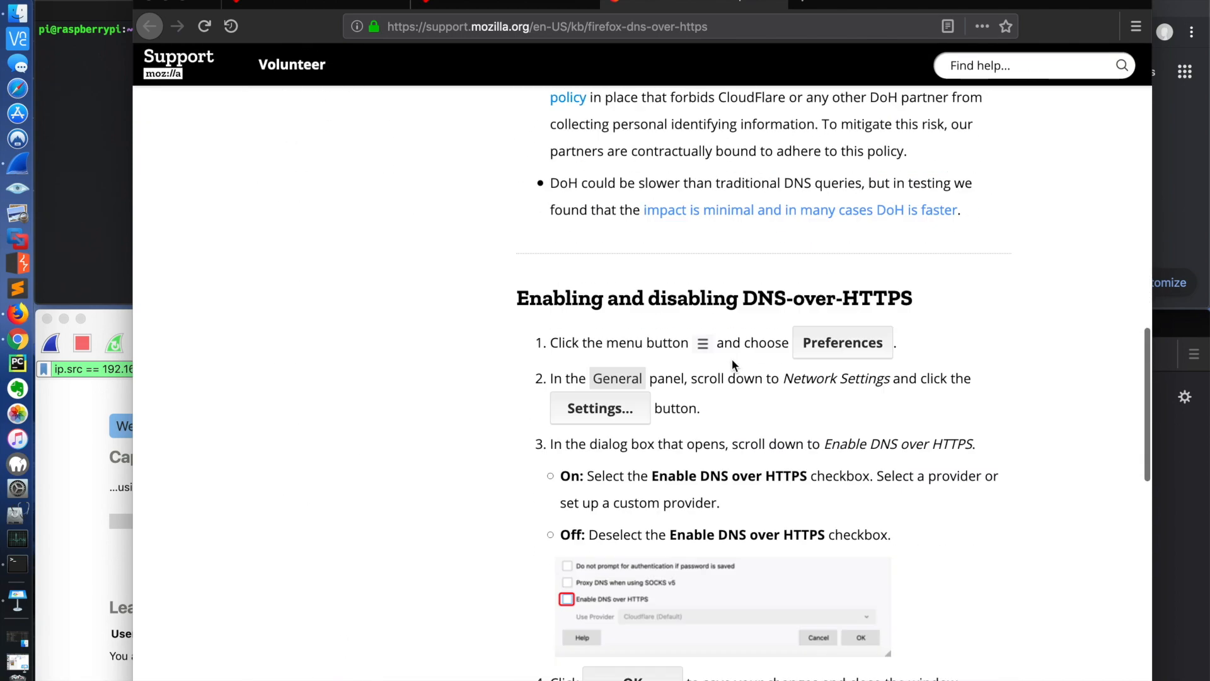
scroll(731, 363, "down", 2)
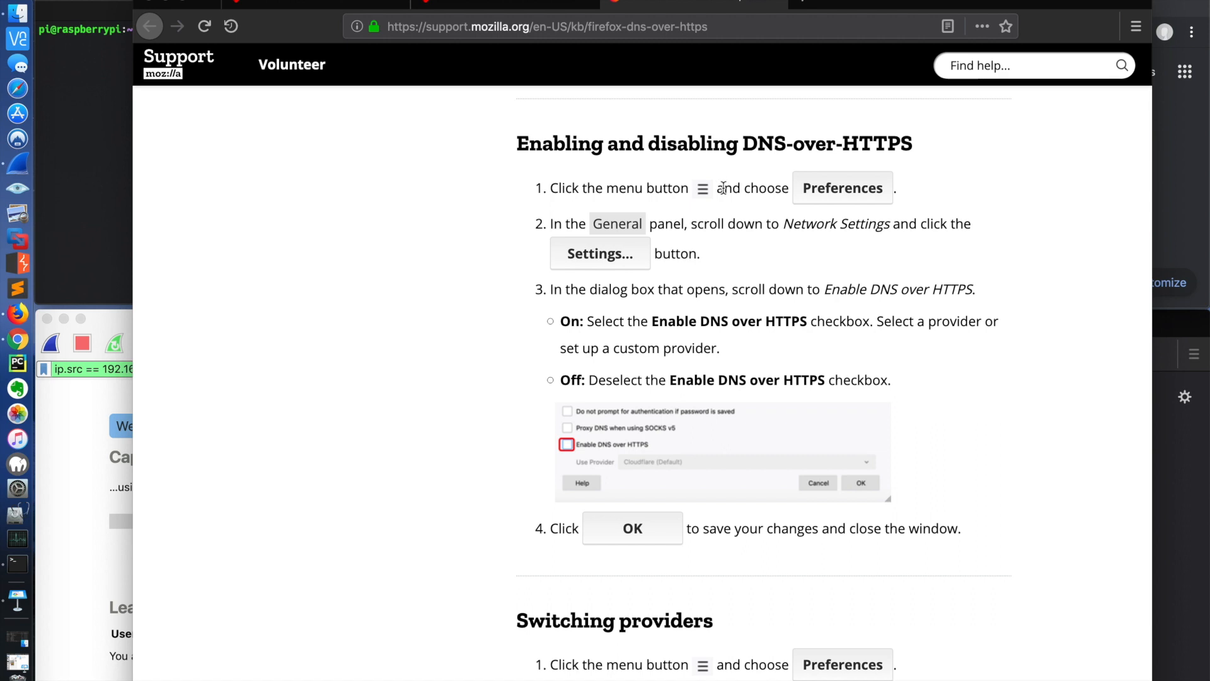
Step: Open the connection settings under Network Settings in the Firefox preferences
left_click(1135, 26)
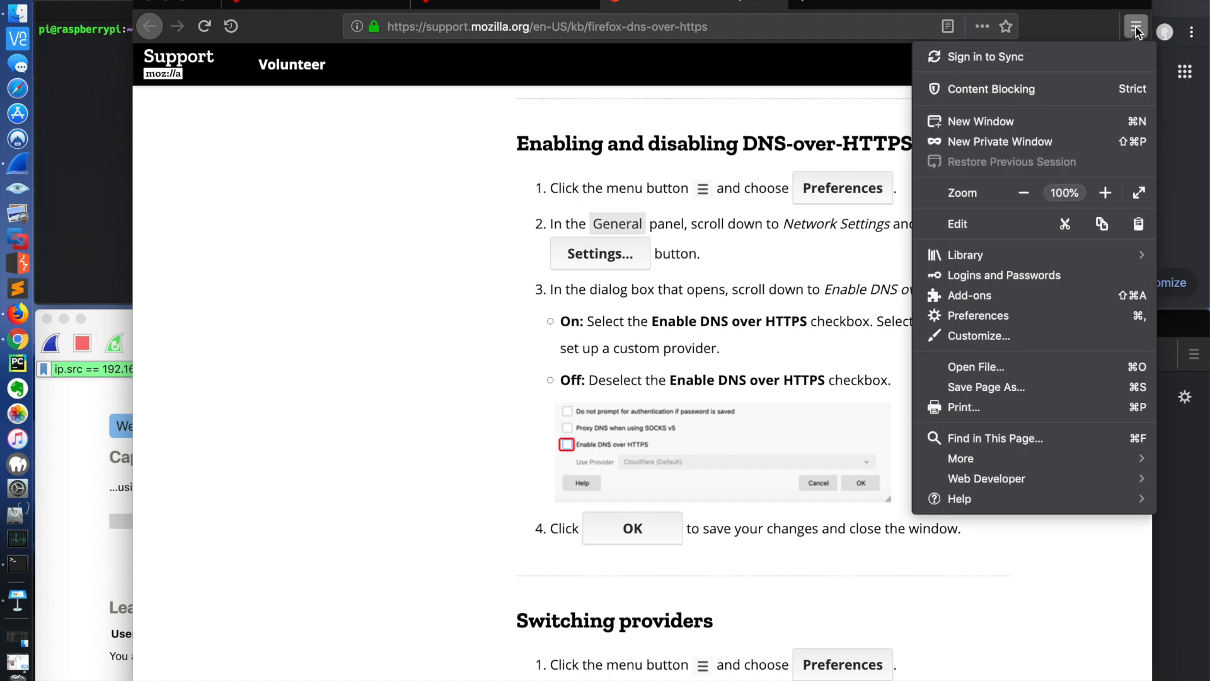
left_click(992, 315)
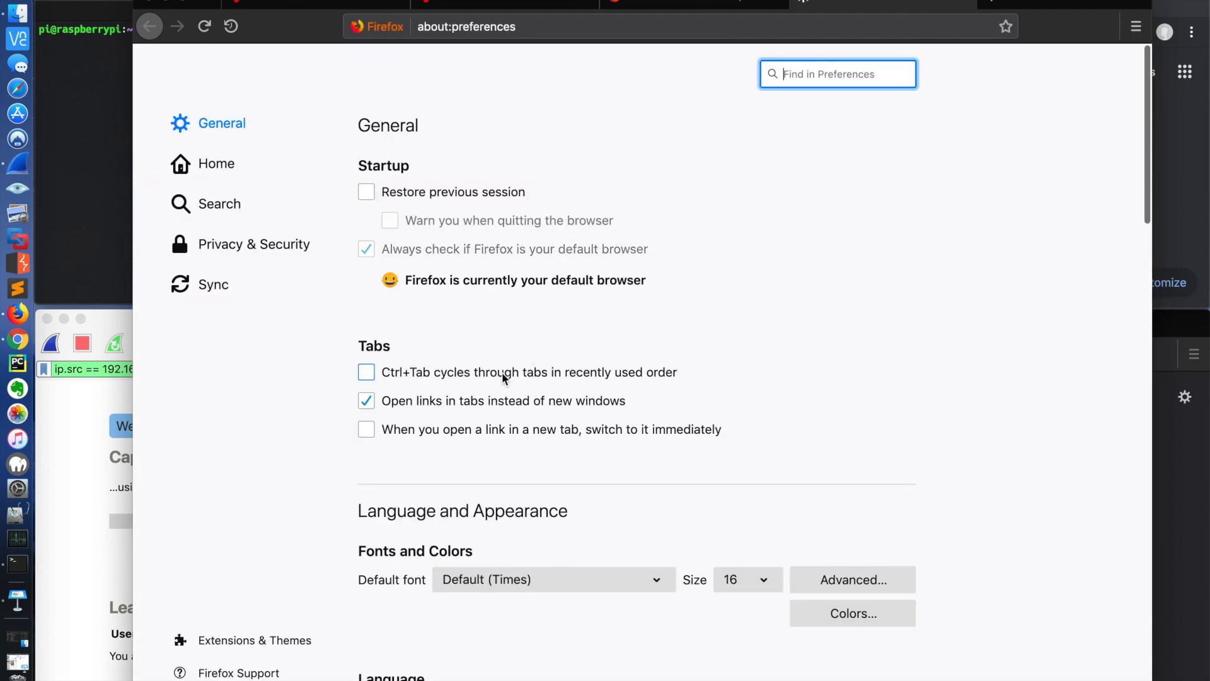
scroll(502, 371, "down", 15)
scroll(501, 372, "down", 10)
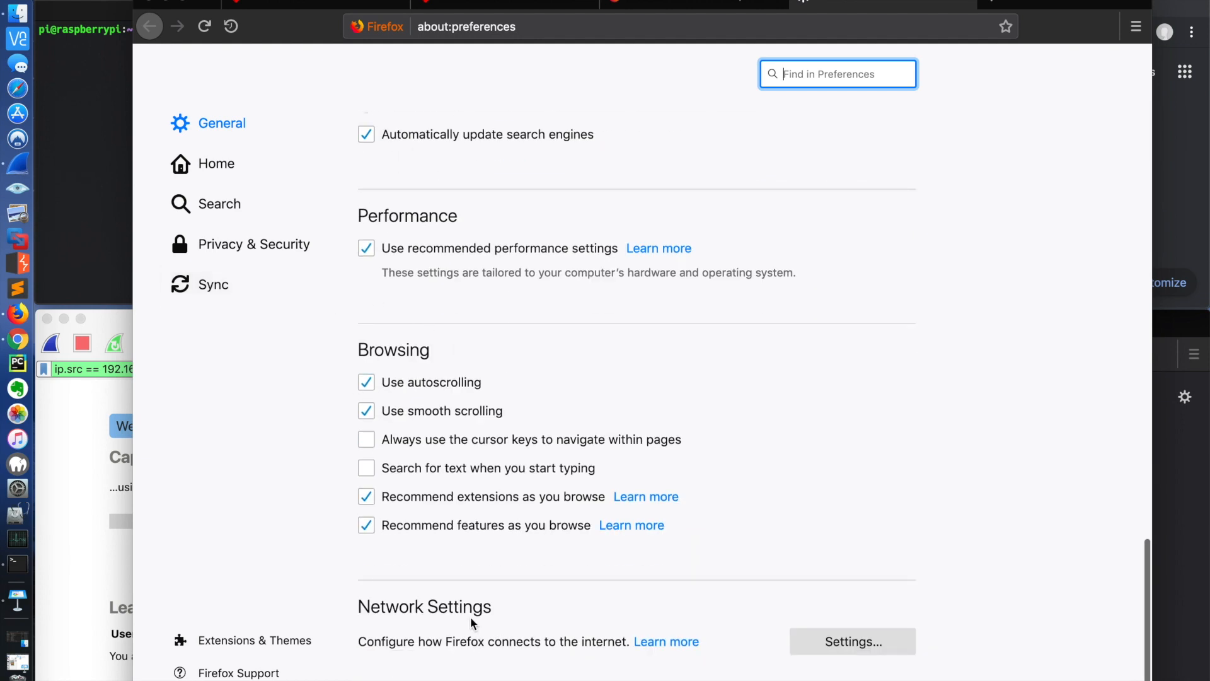
left_click(815, 644)
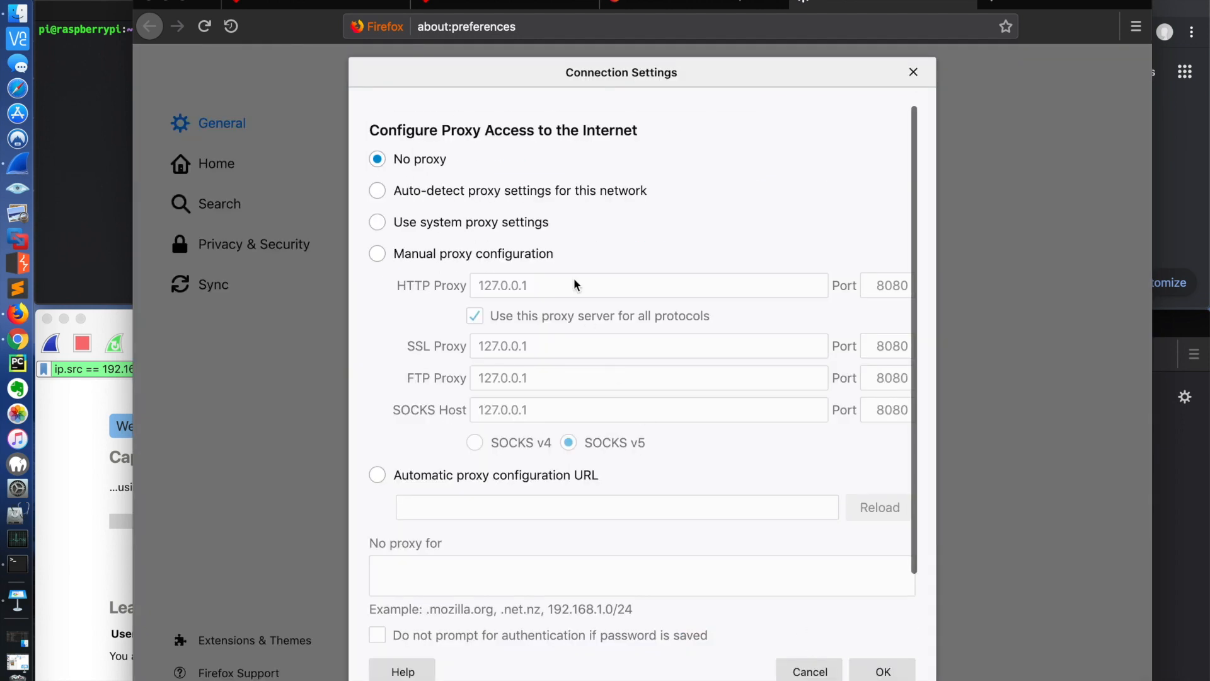
Step: Enable DNS over HTTPS in the connection settings, review the provider choices around Cloudflare (Default), and cancel the changes
scroll(573, 285, "down", 3)
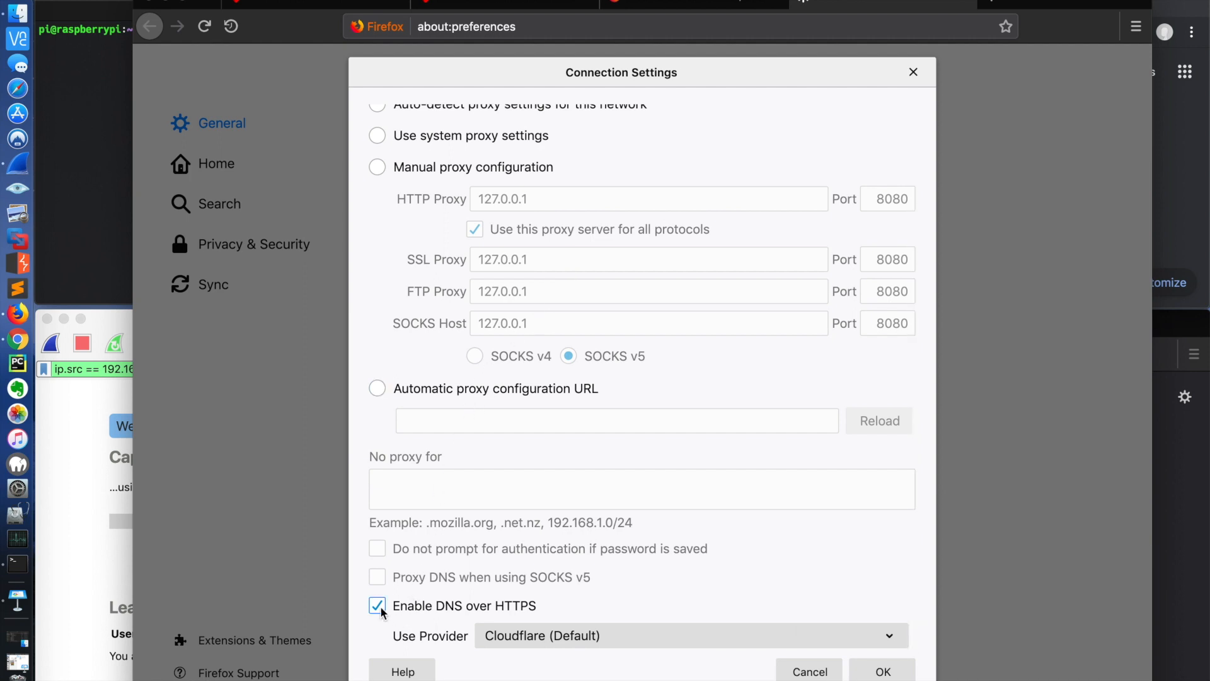
left_click(624, 635)
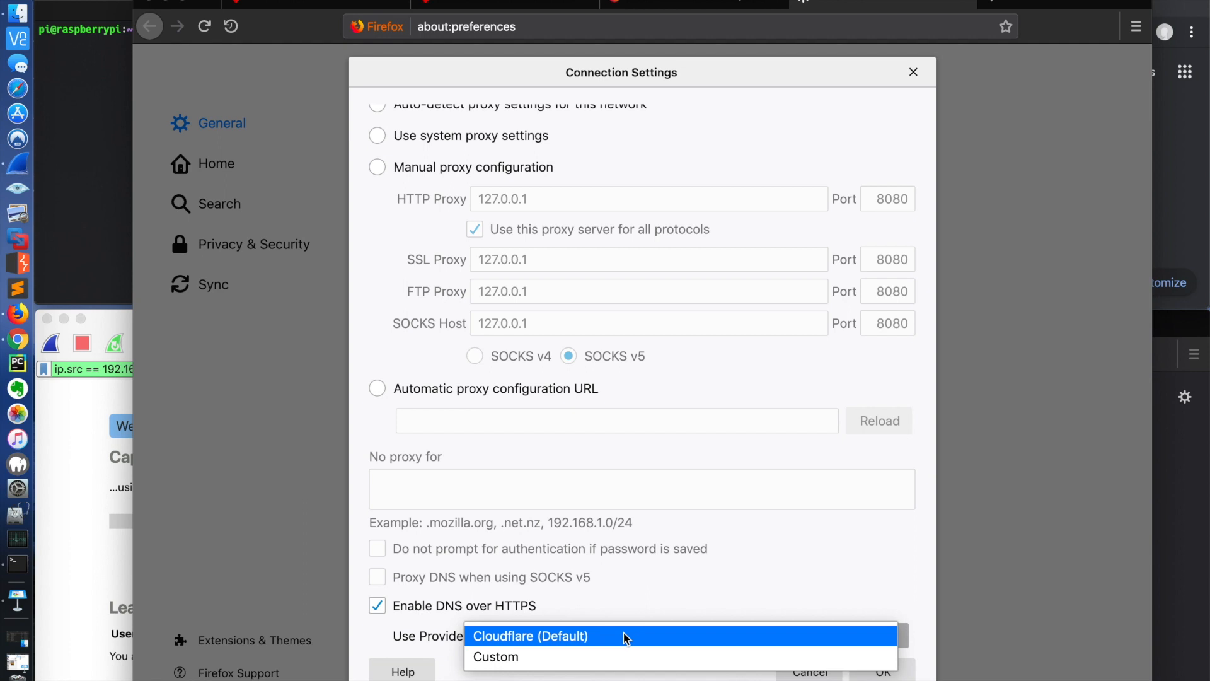
left_click(609, 605)
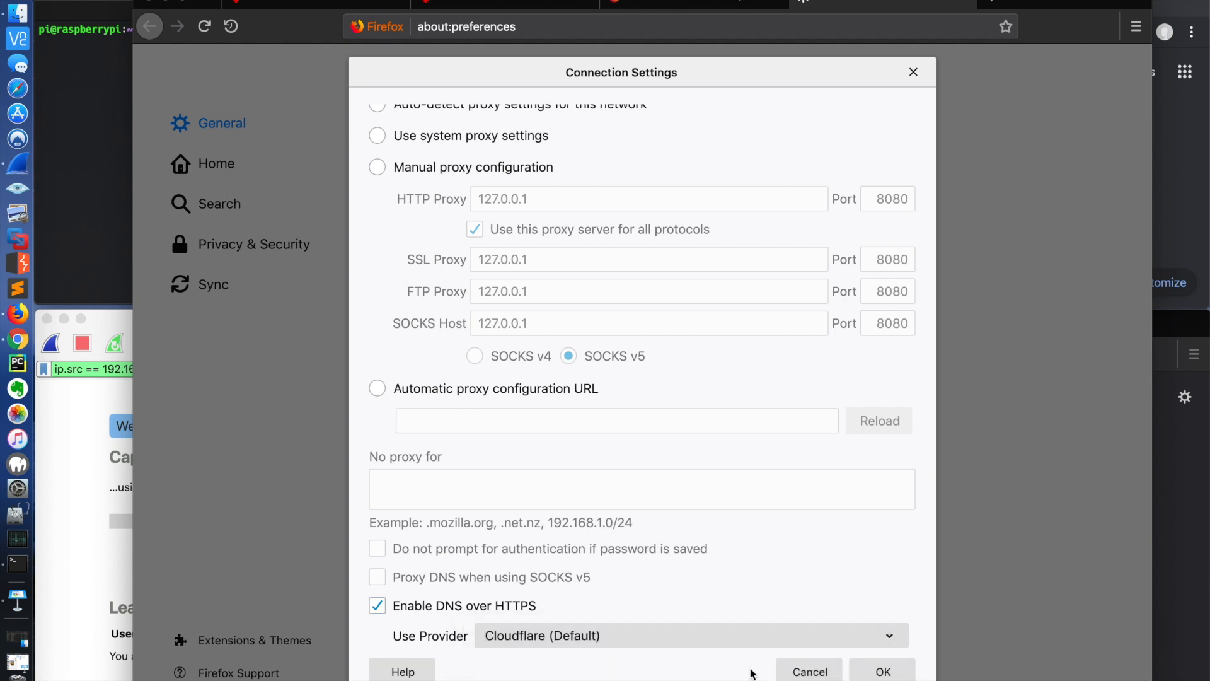
left_click(809, 670)
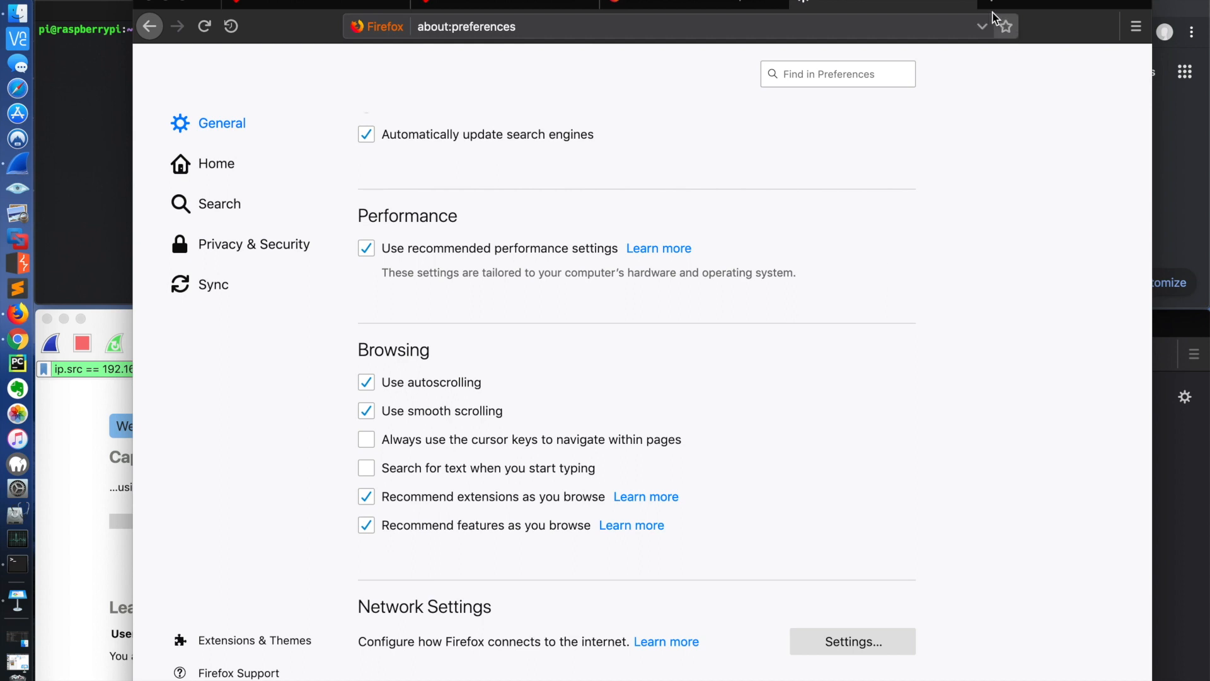
Step: Close the Firefox preferences and Mozilla support pages and return to the Pi-hole admin dashboard
left_click(964, 5)
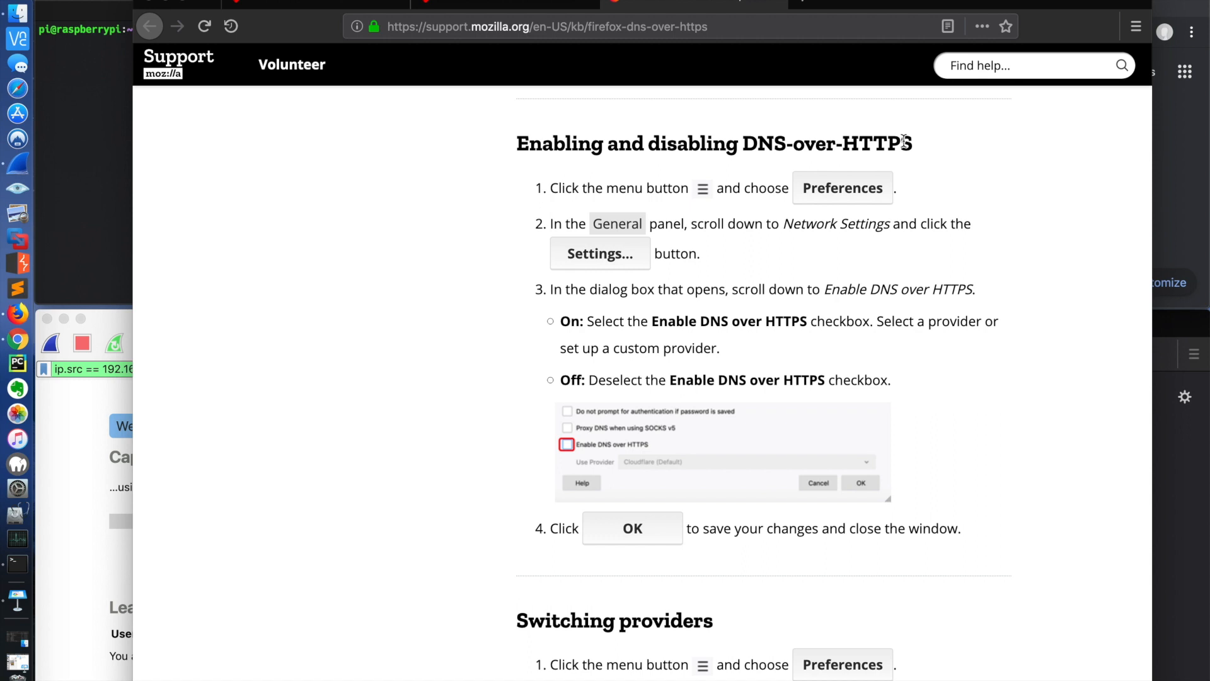
left_click(775, 4)
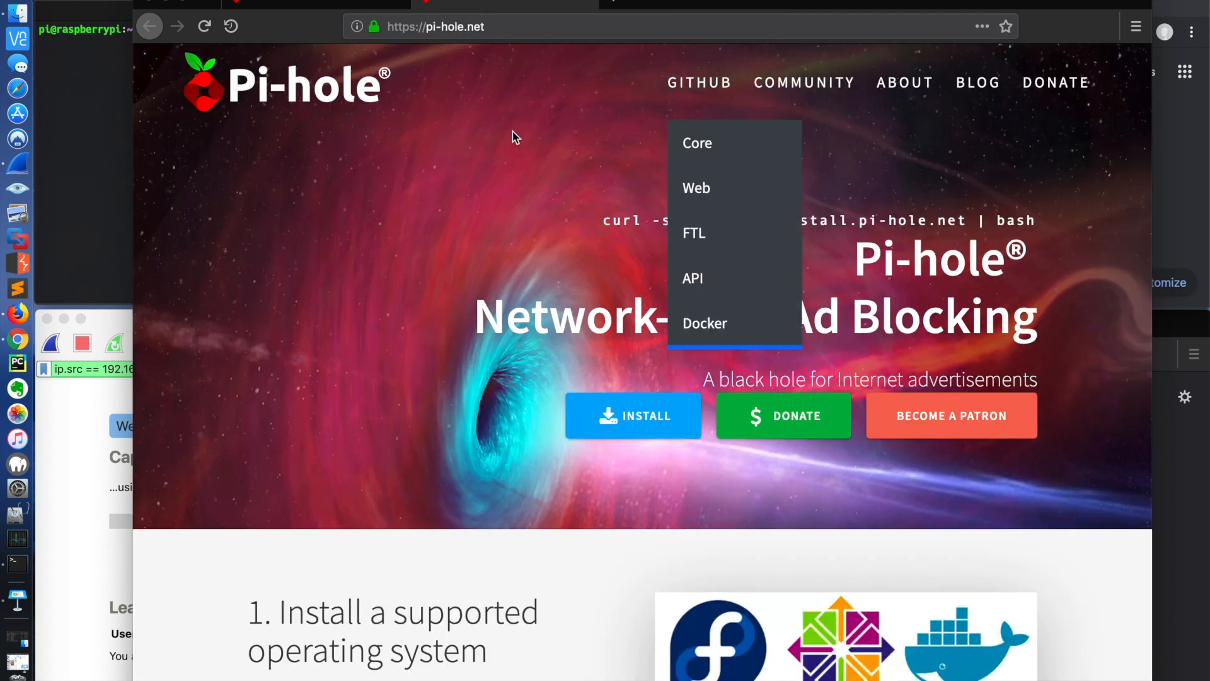
left_click(327, 233)
left_click(334, 4)
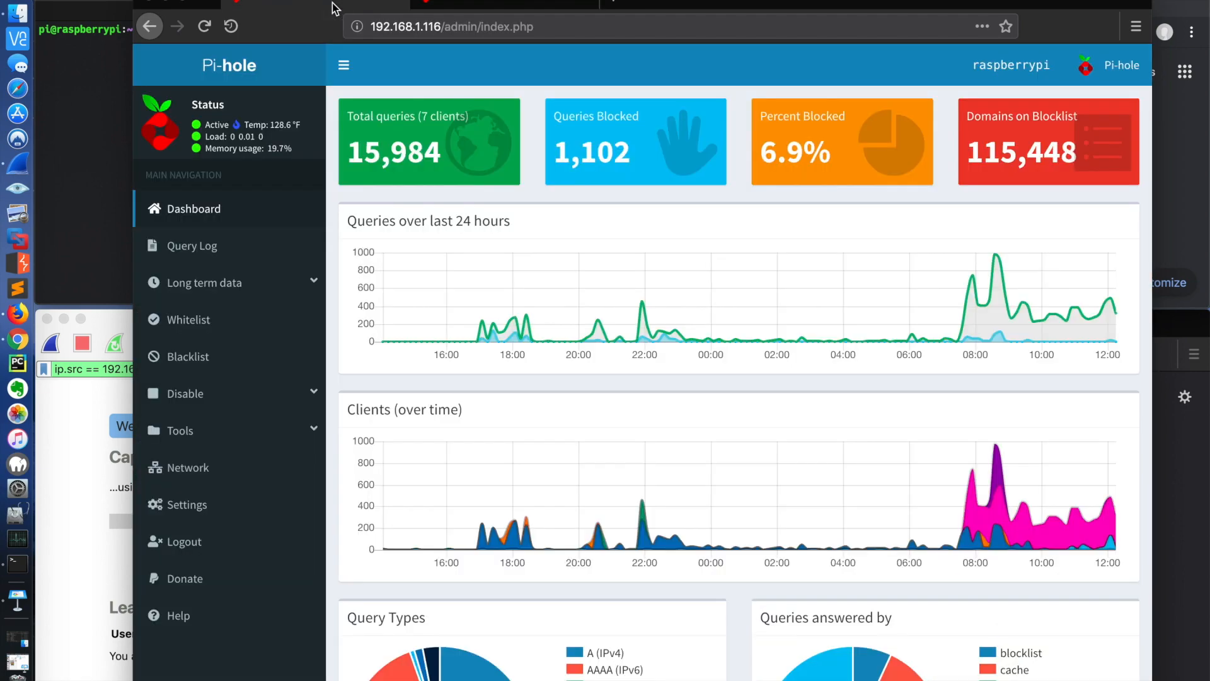
Step: View the pi-hole.net home page and Pi-hole's GitHub repositories, and return to the home page
left_click(469, 3)
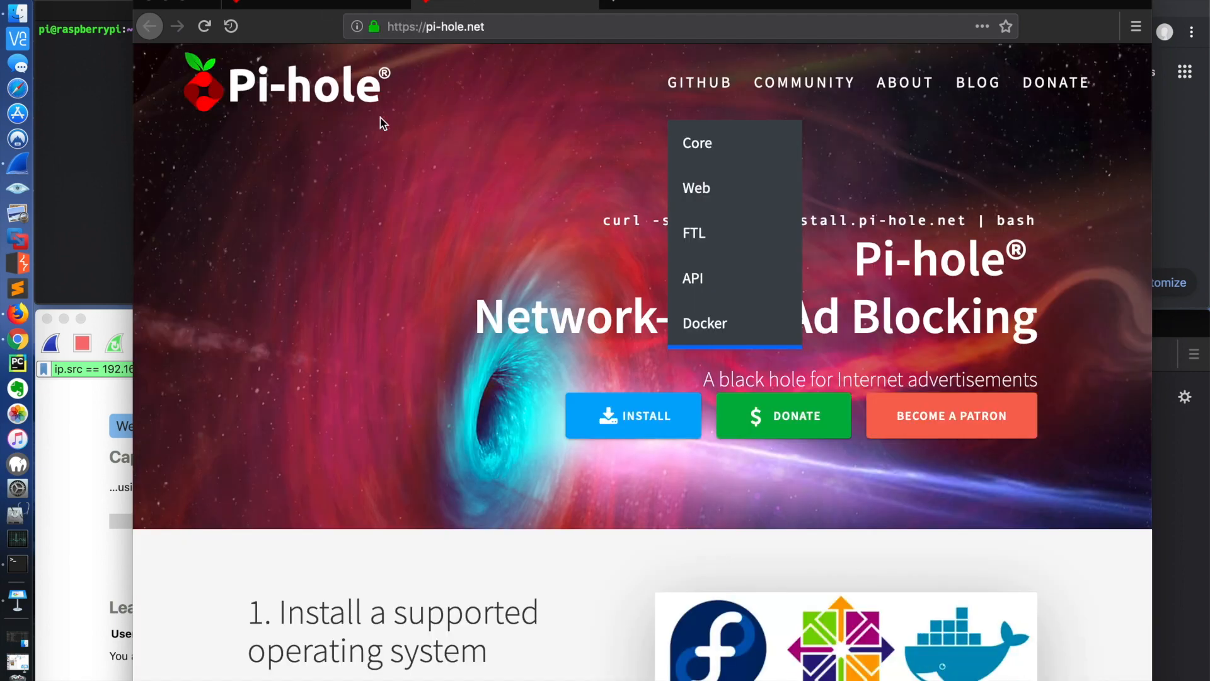
left_click(712, 89)
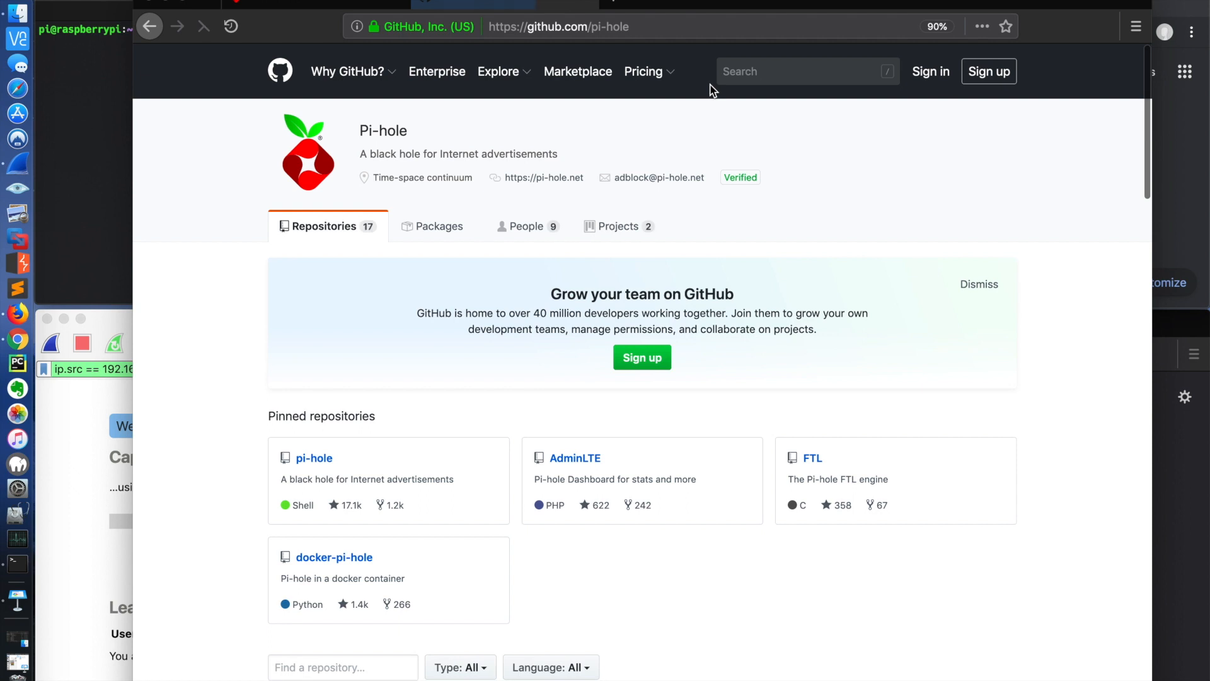
left_click(155, 28)
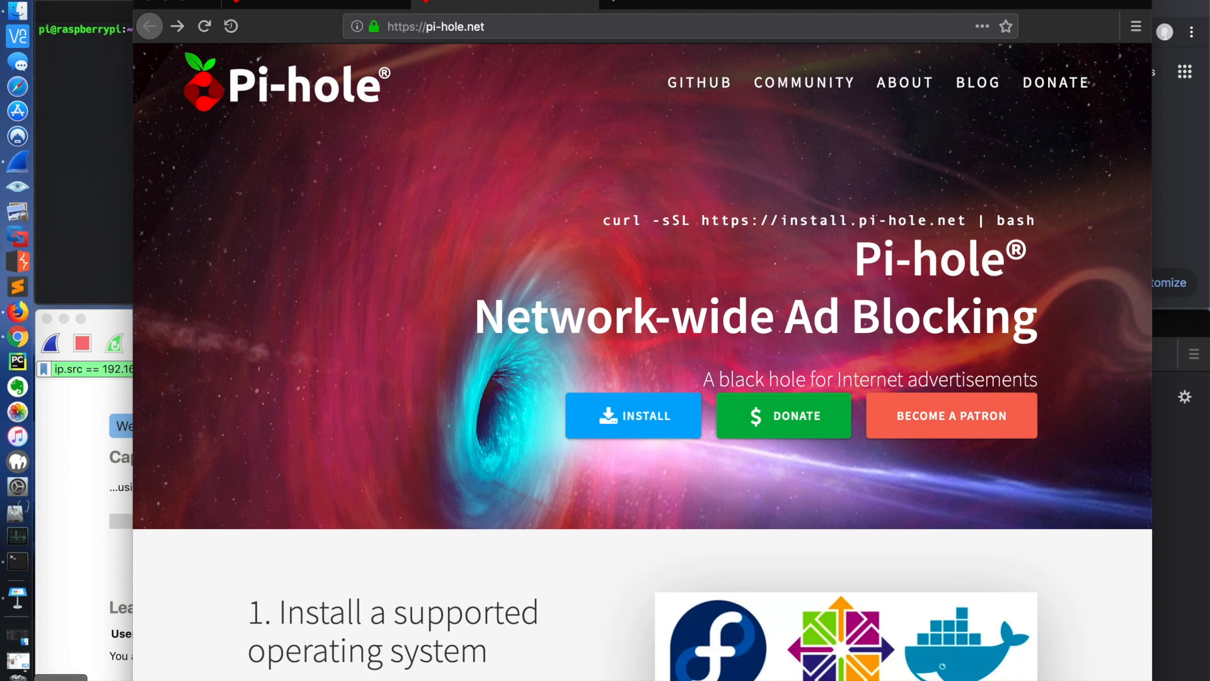
Step: Switch to Keynote, point out the DNS Server box in the network diagram, and return to Firefox
left_click(18, 662)
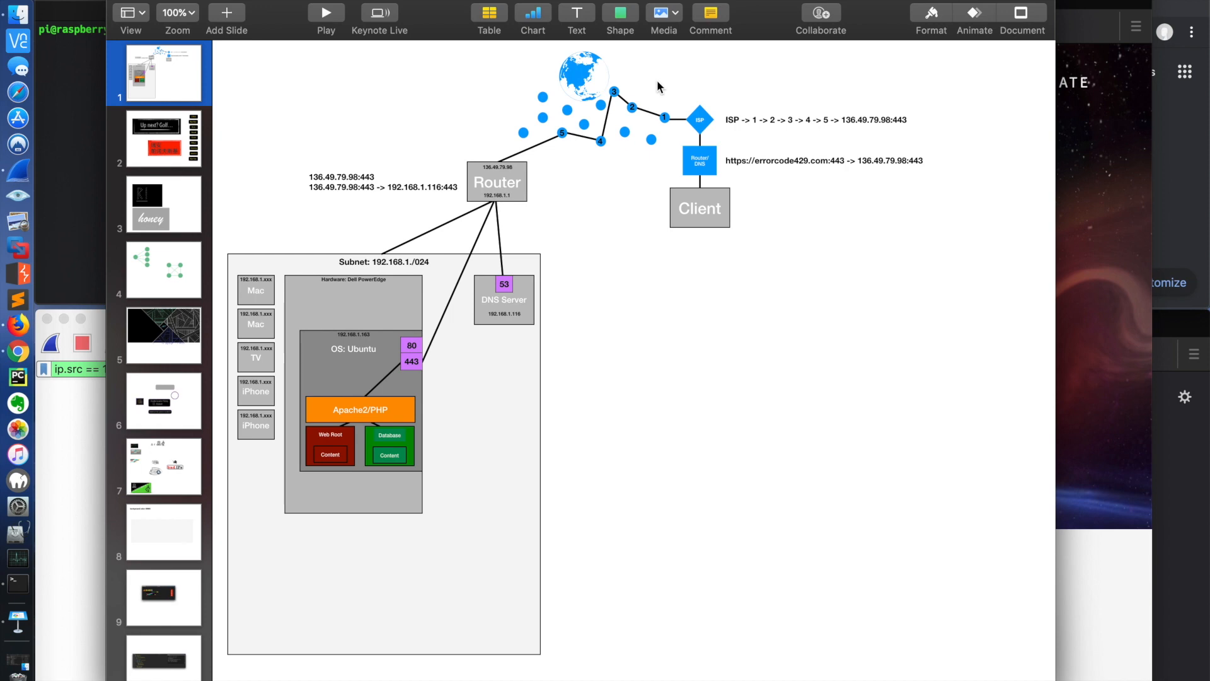
left_click(504, 313)
left_click(143, 2)
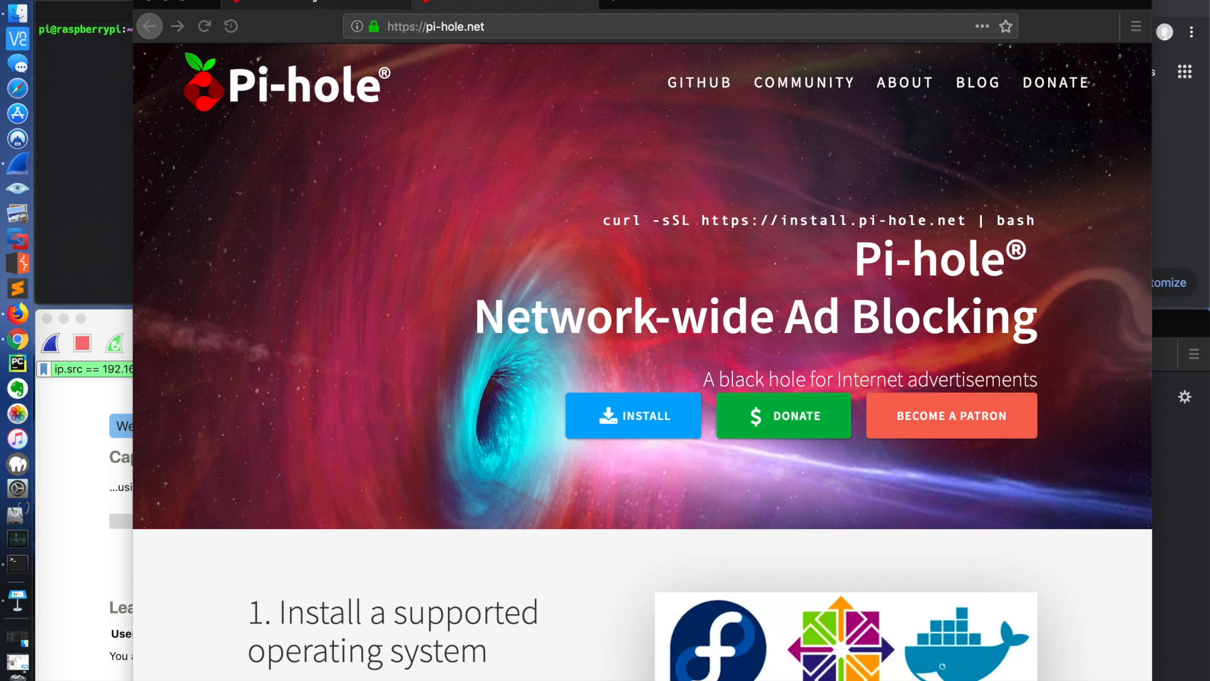
Step: Close the pi-hole.net page and return to the Pi-hole admin dashboard
left_click(313, 3)
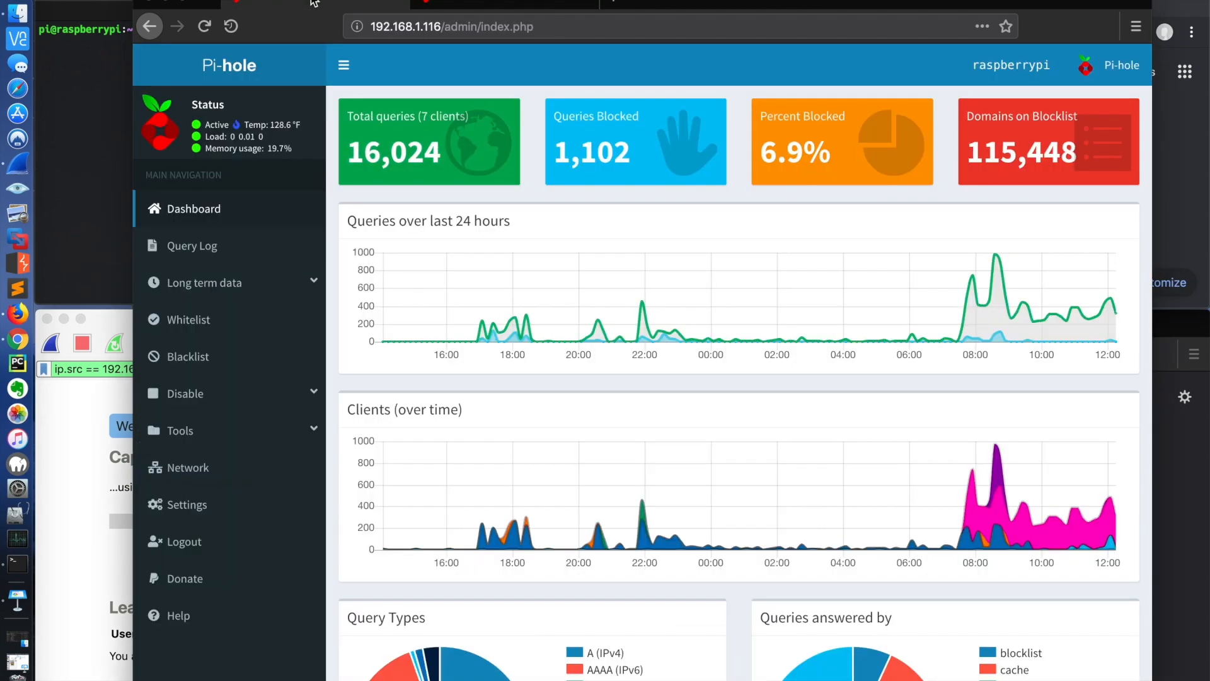
left_click(477, 3)
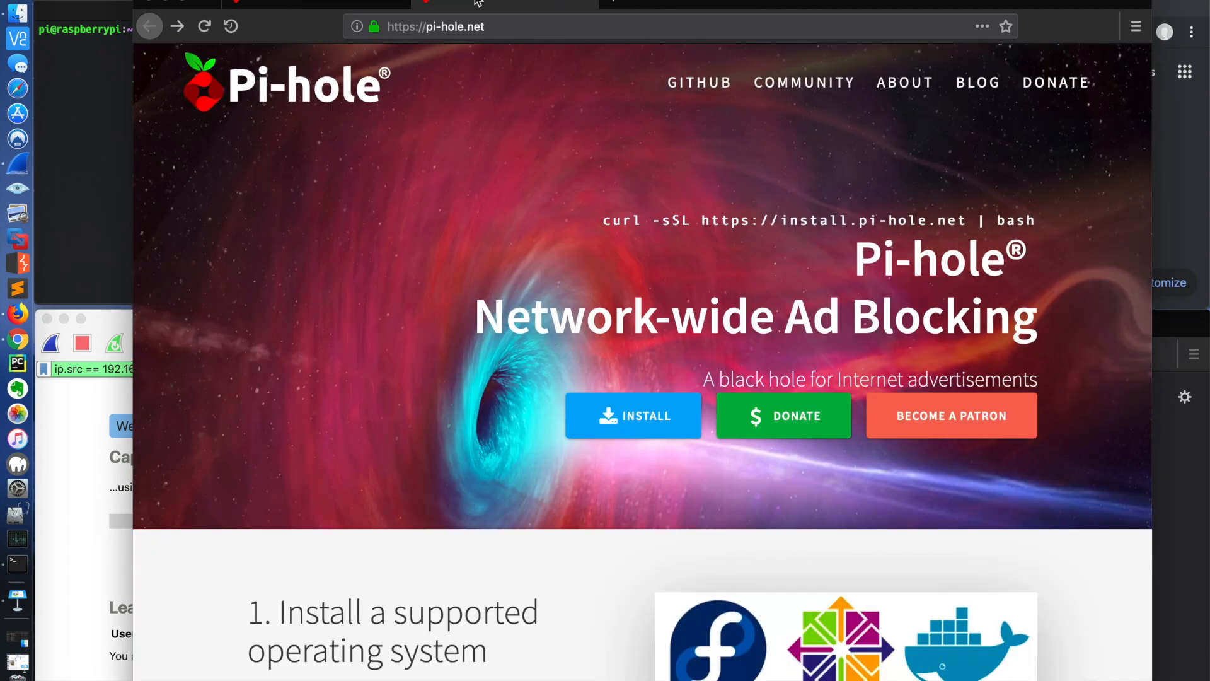
left_click(586, 3)
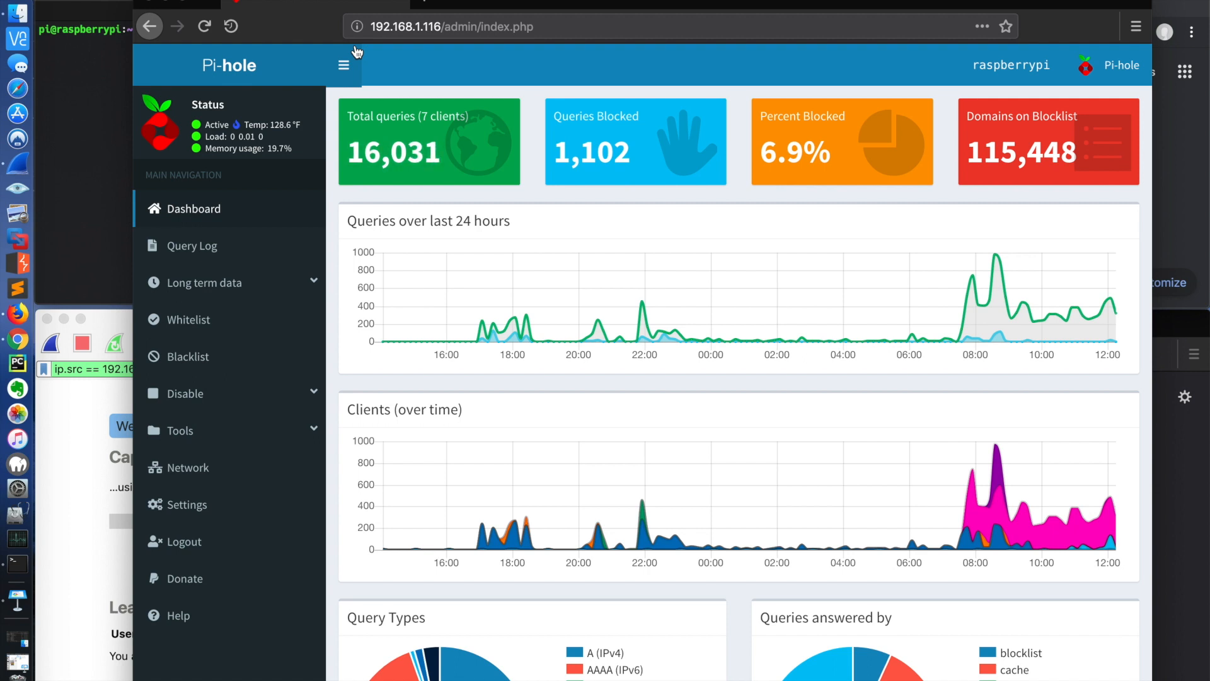
Step: Examine the dashboard's query graphs, query types, top permitted and blocked domains, and top clients
mouse_move(416, 133)
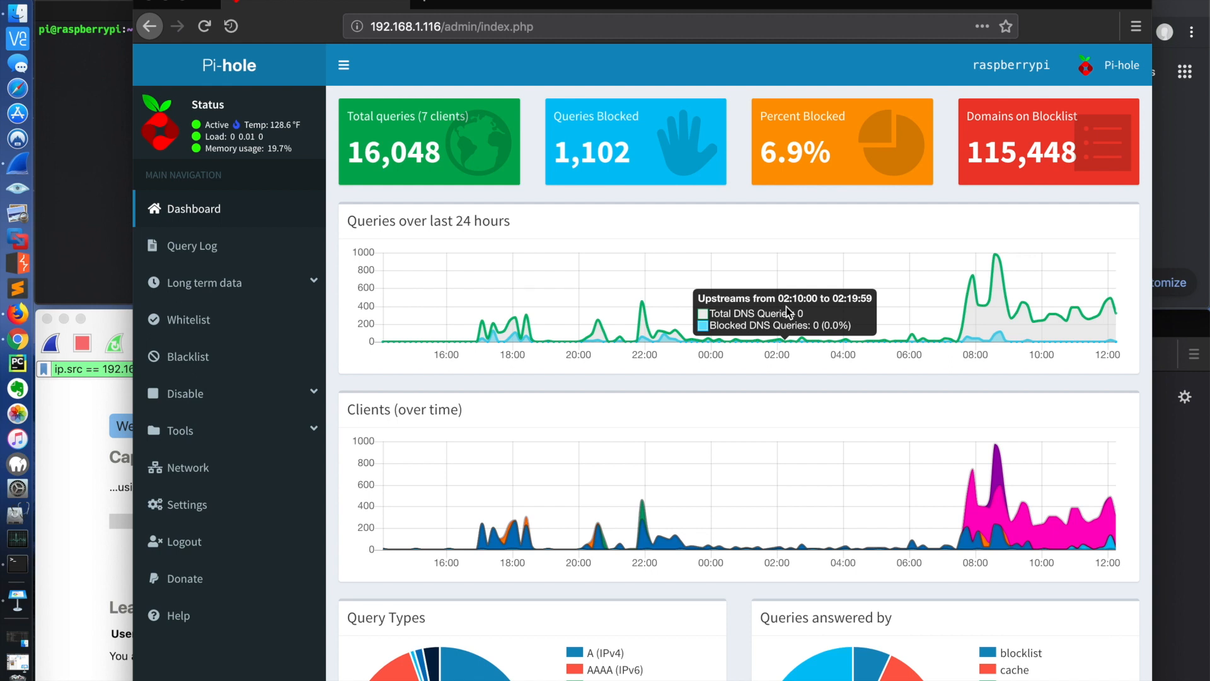
scroll(786, 306, "down", 1)
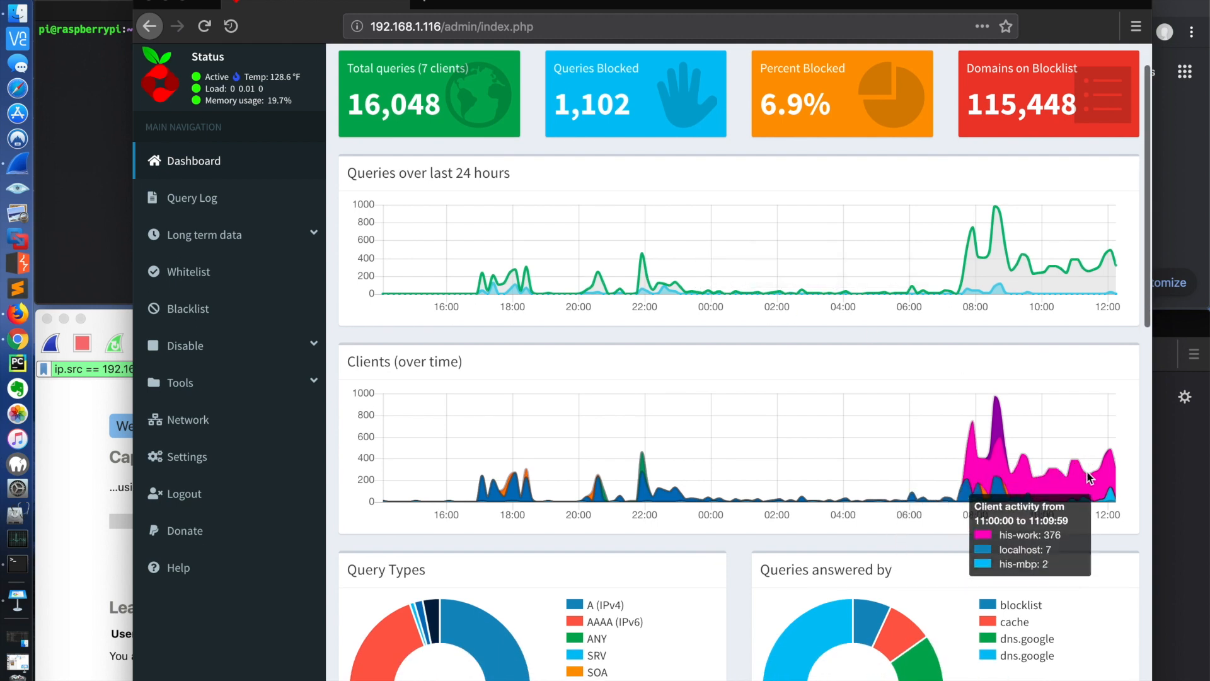
scroll(1109, 473, "down", 1)
scroll(1109, 474, "down", 3)
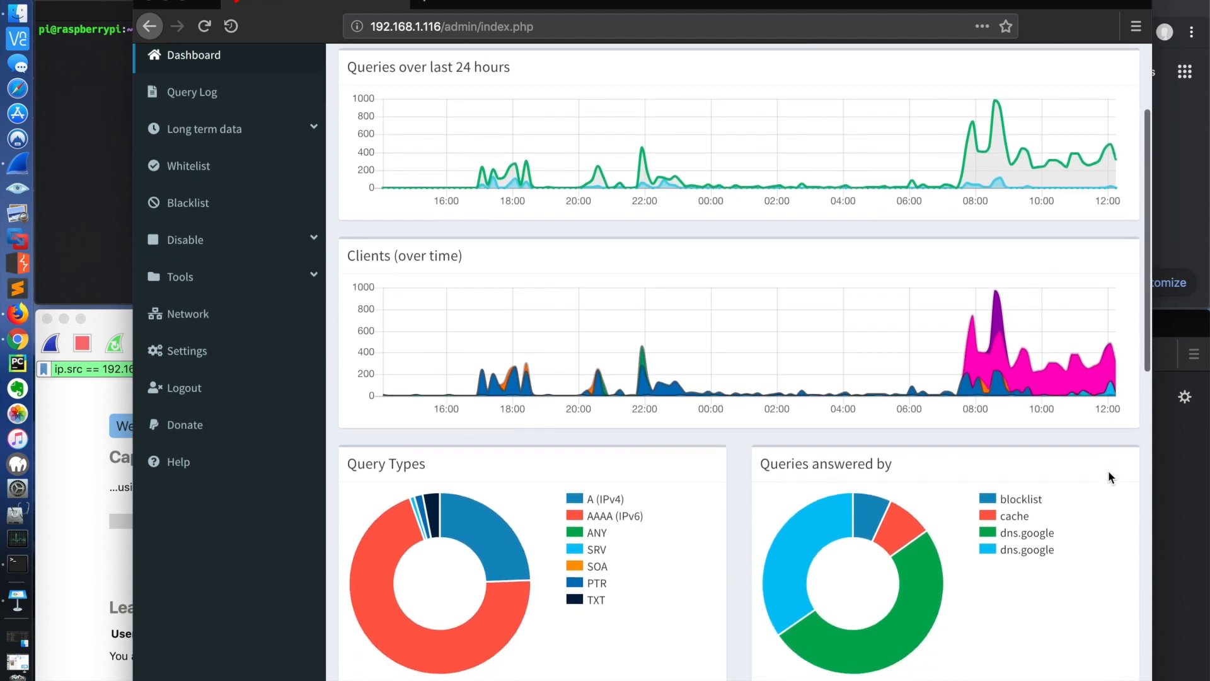
scroll(1082, 443, "down", 5)
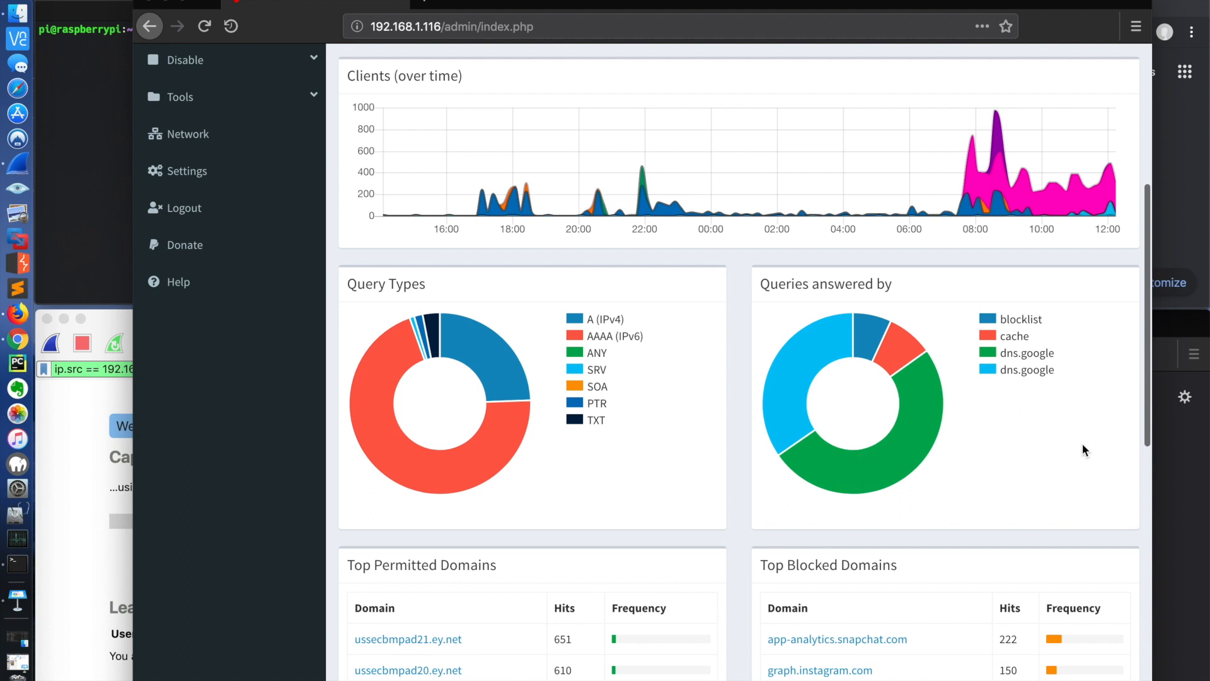
scroll(961, 450, "down", 9)
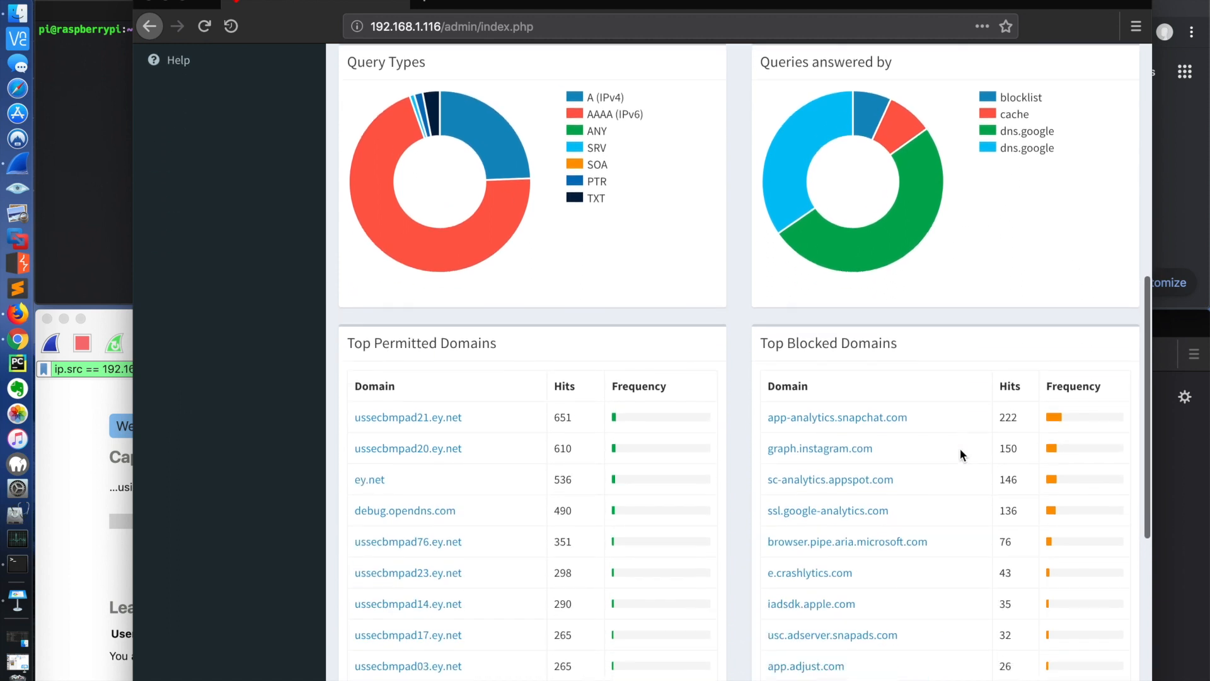
scroll(960, 453, "down", 2)
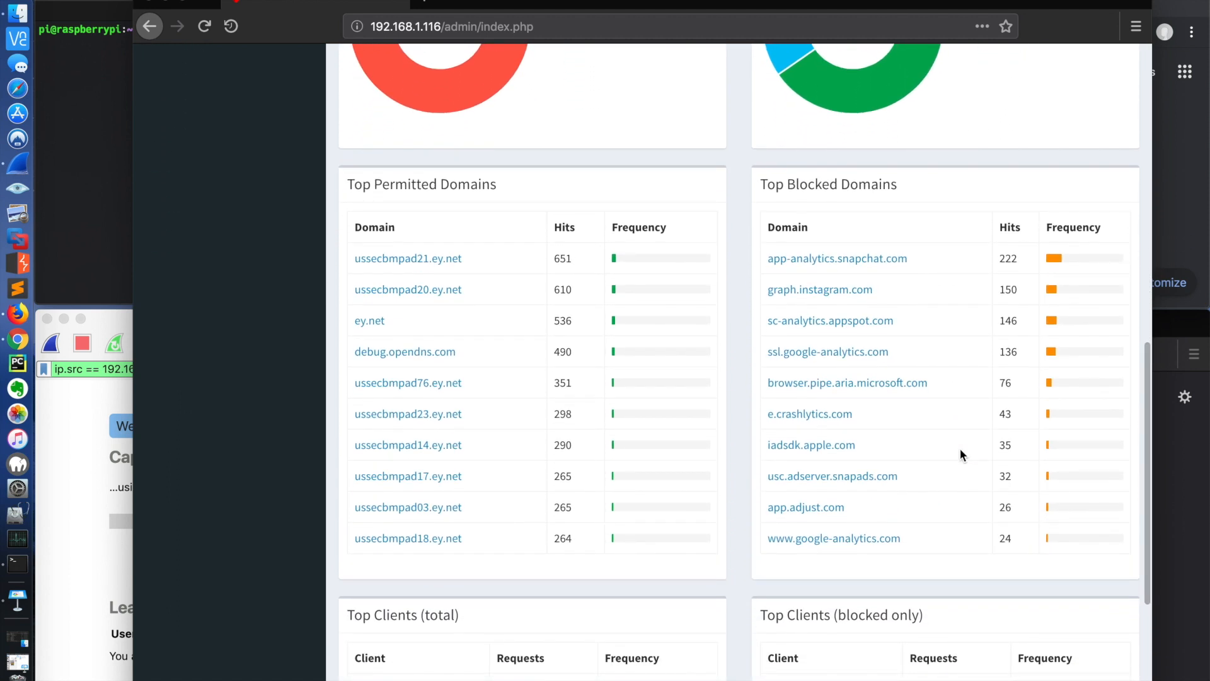
scroll(960, 452, "down", 3)
scroll(960, 452, "down", 5)
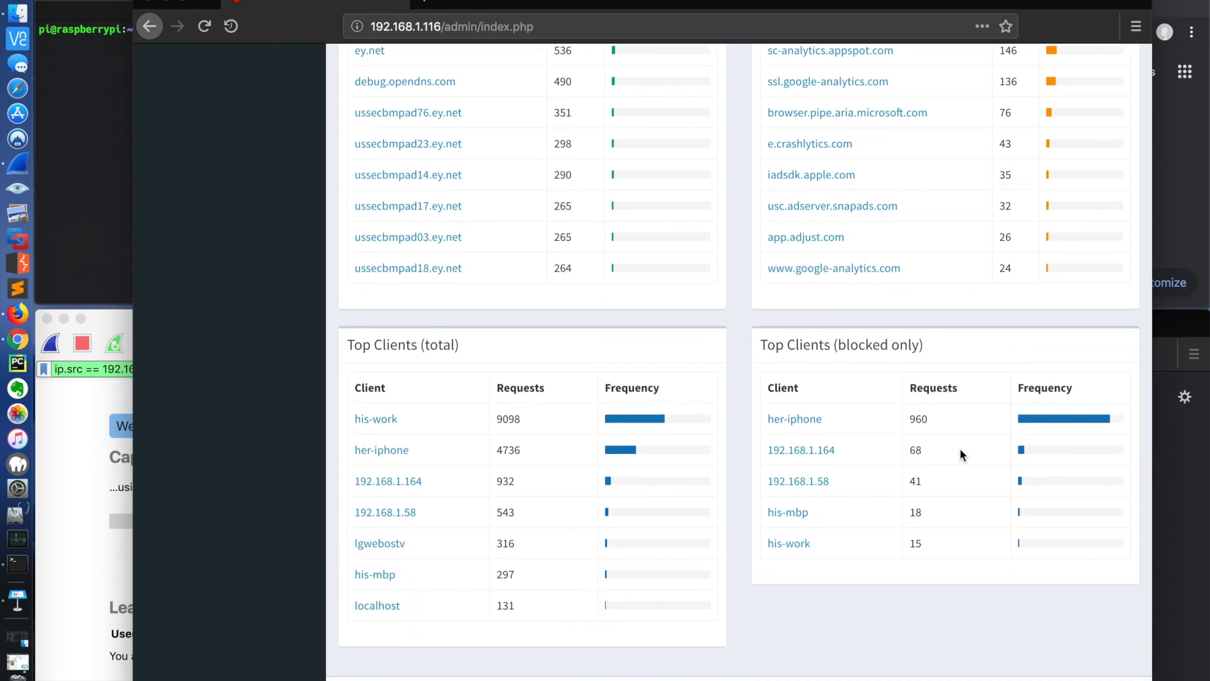
scroll(959, 448, "up", 15)
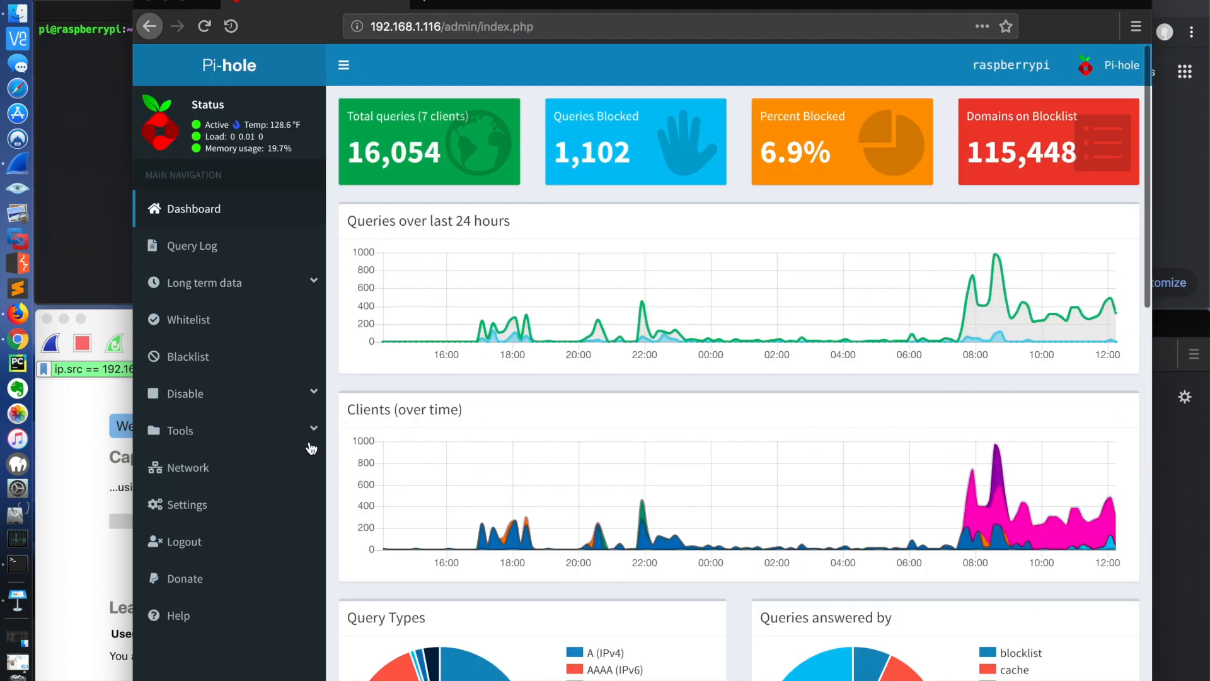
Step: Open Pi-hole's network overview and open the recent queries for client 192.168.1.150 from it
left_click(191, 467)
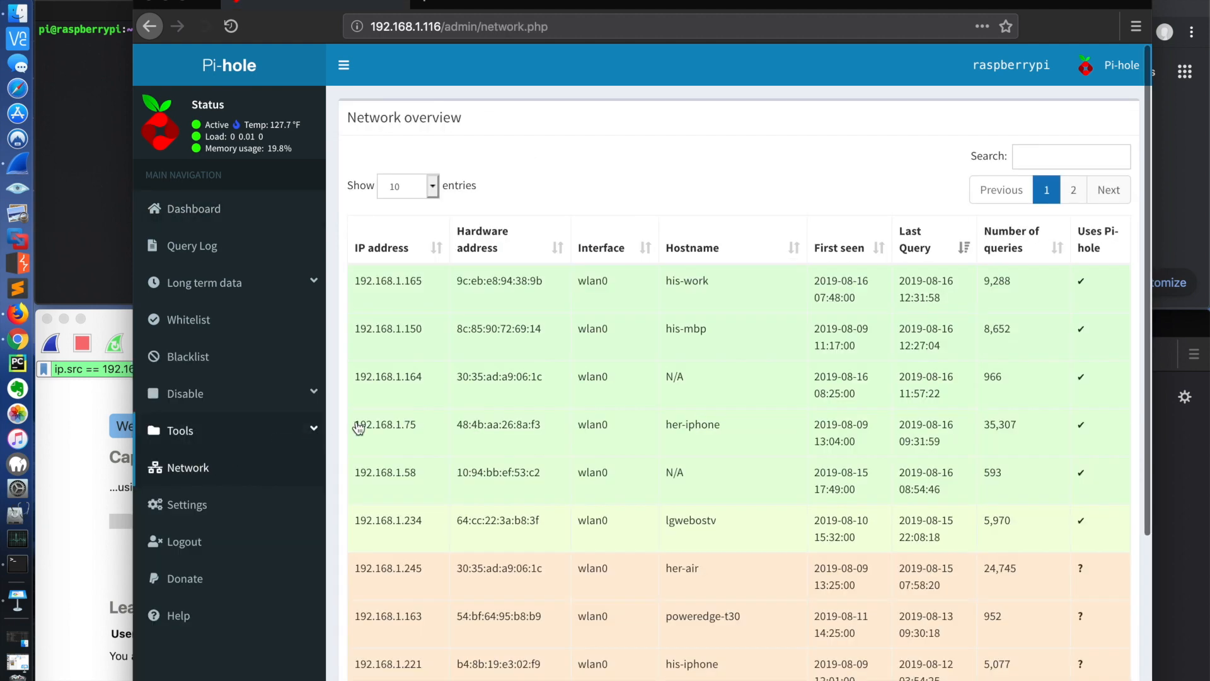
scroll(538, 454, "down", 3)
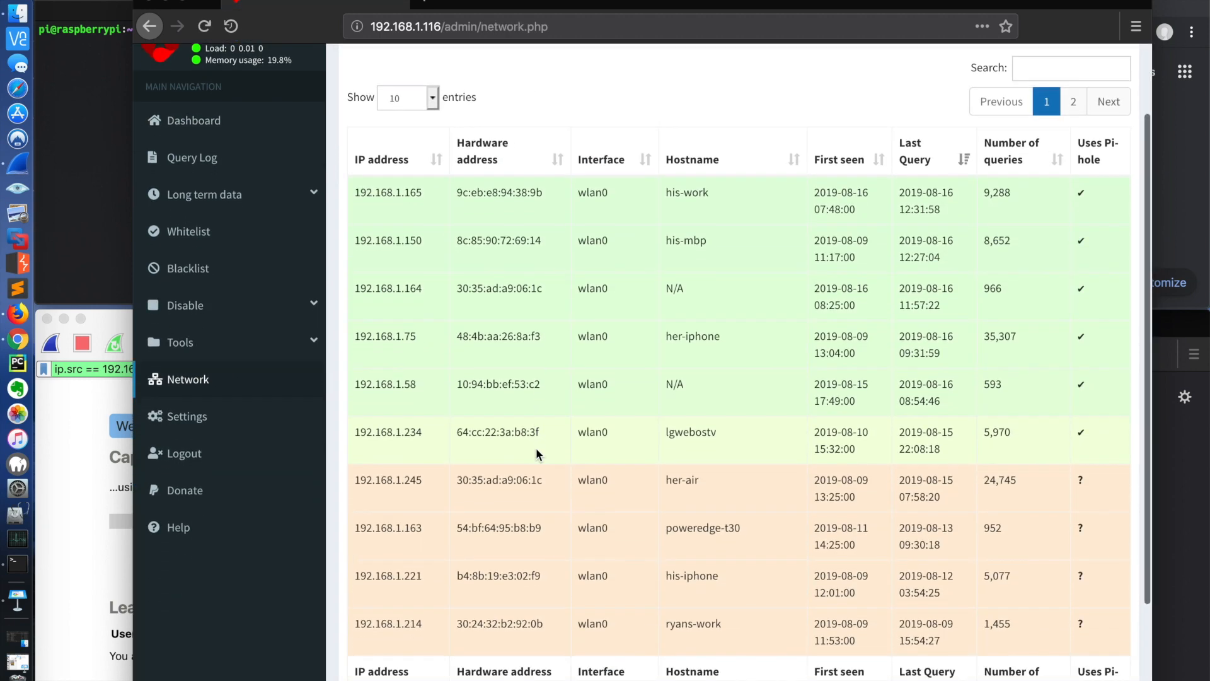
scroll(538, 452, "up", 3)
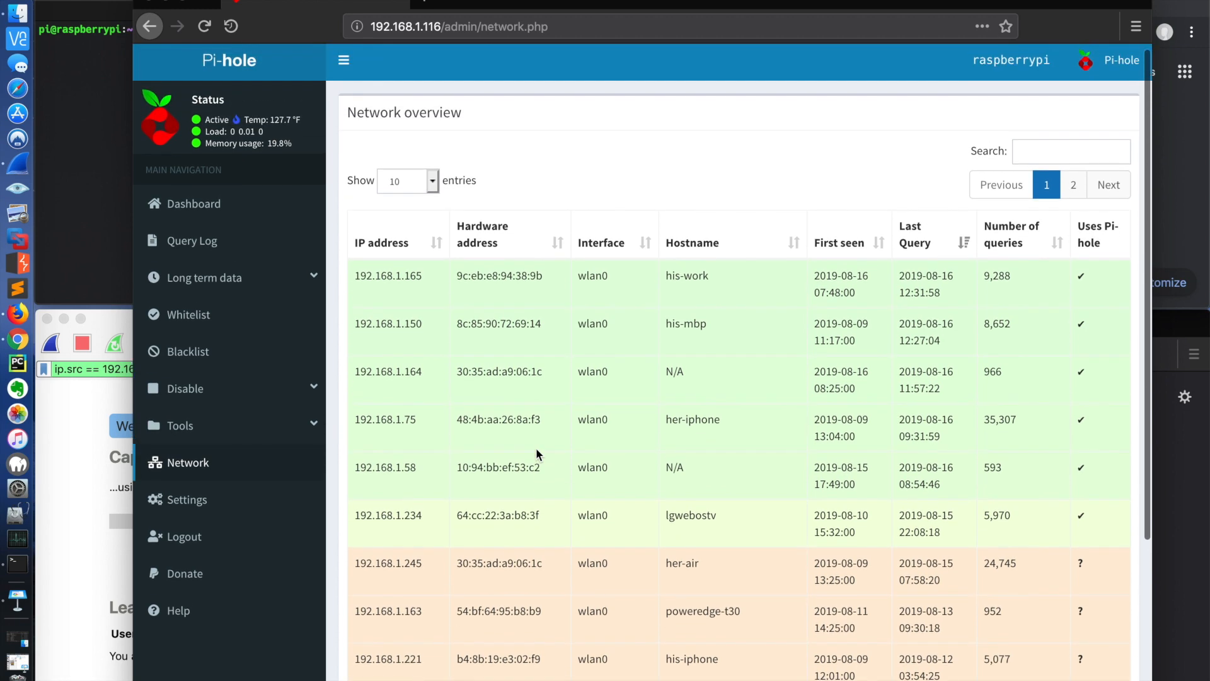
left_click(402, 329)
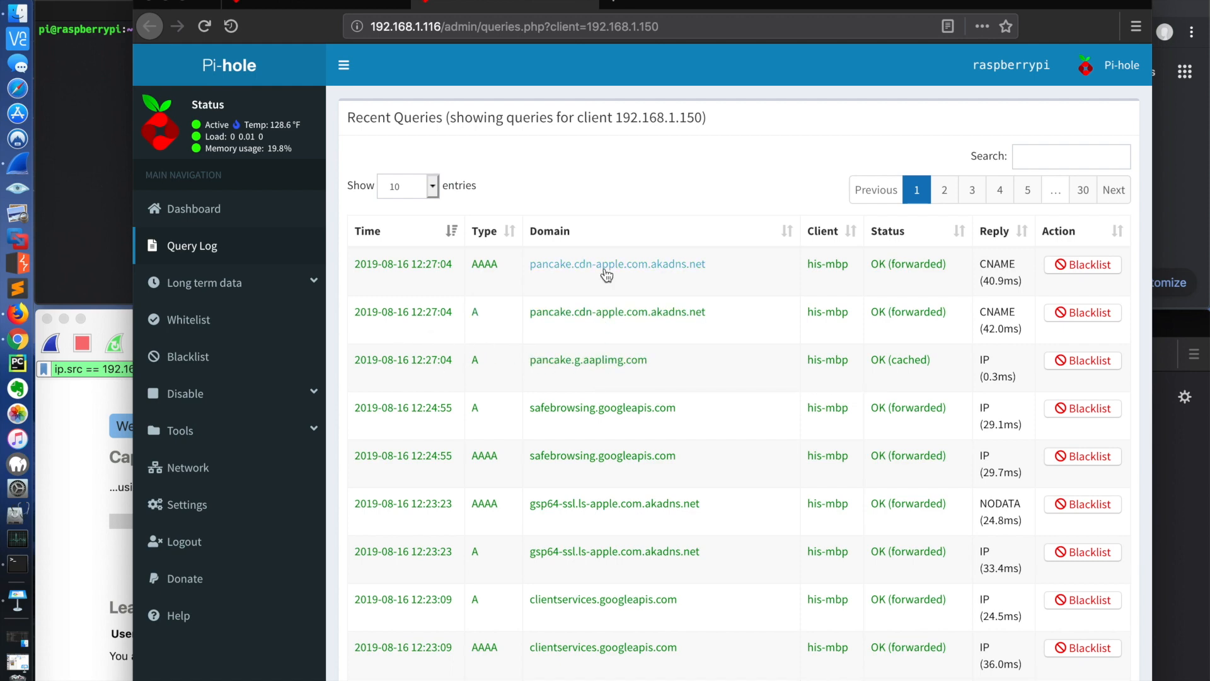
Step: Show 100 entries per page in the client's recent queries and look through the logged domains
scroll(606, 275, "down", 3)
scroll(606, 274, "down", 1)
scroll(606, 275, "up", 4)
left_click(419, 186)
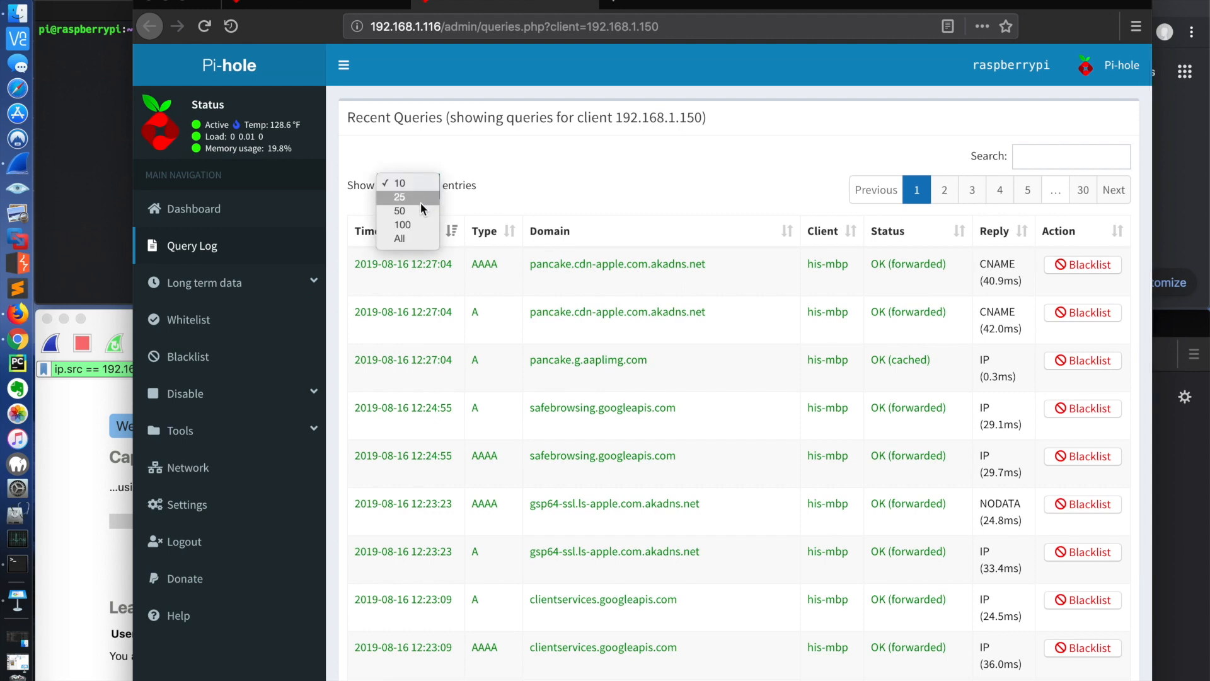
left_click(409, 224)
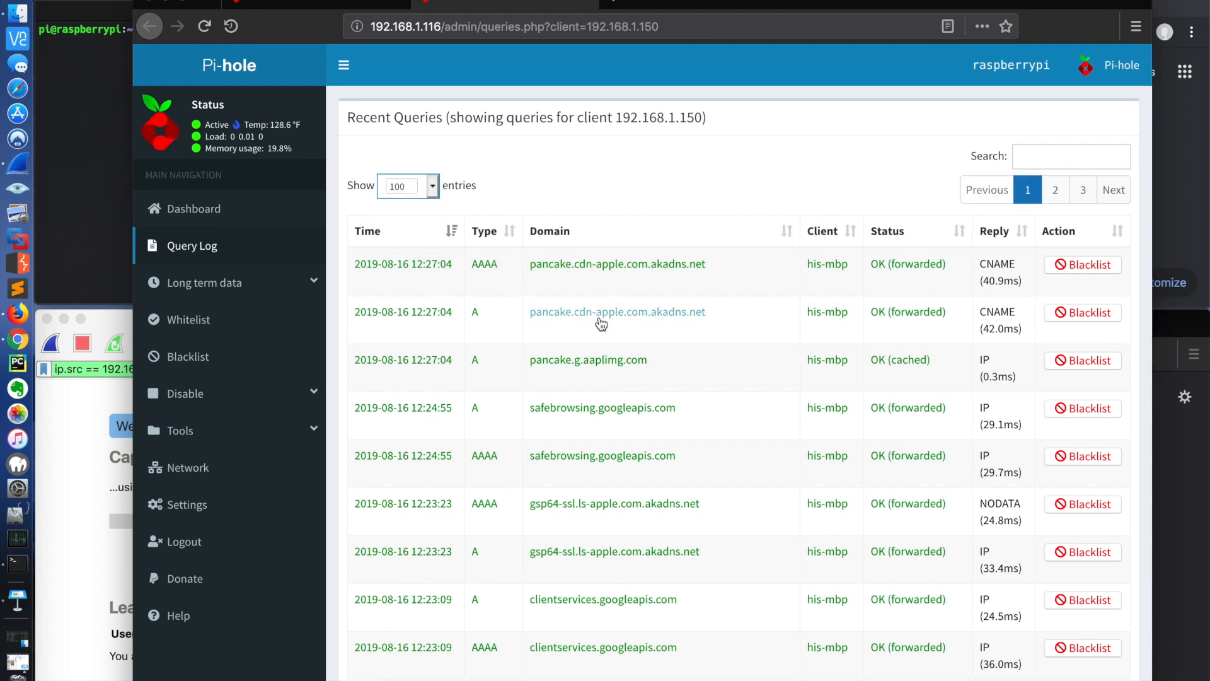
scroll(601, 323, "down", 10)
scroll(600, 324, "down", 5)
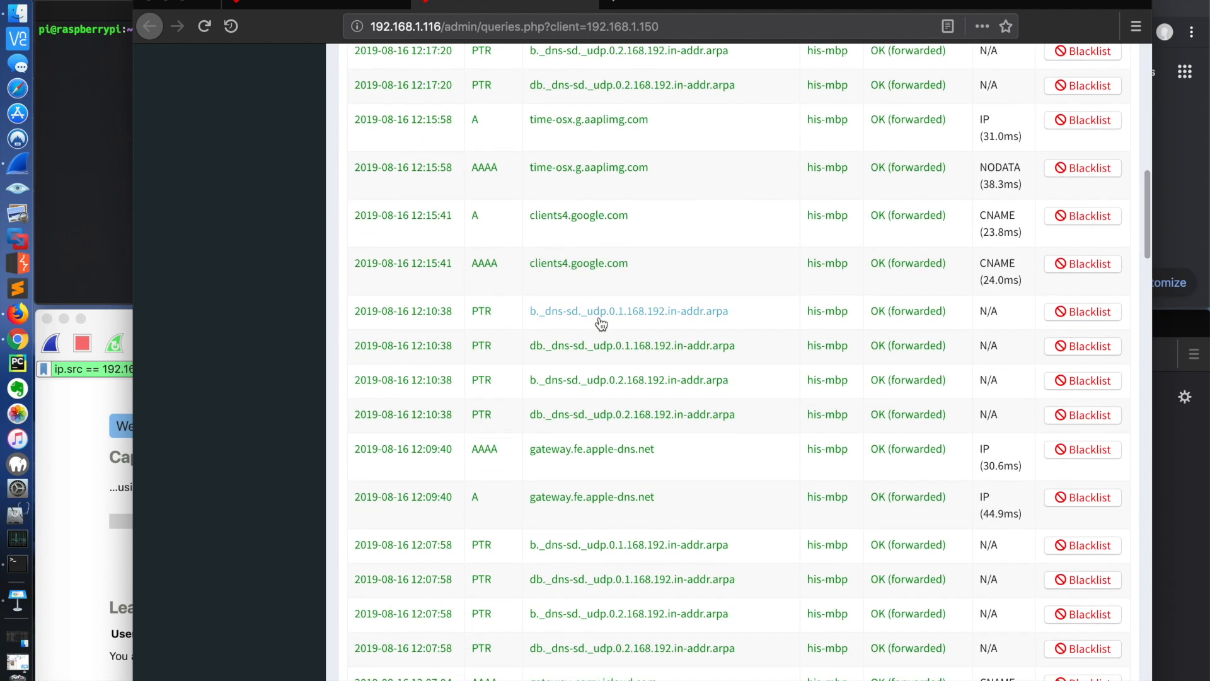
scroll(600, 323, "down", 3)
scroll(600, 323, "up", 15)
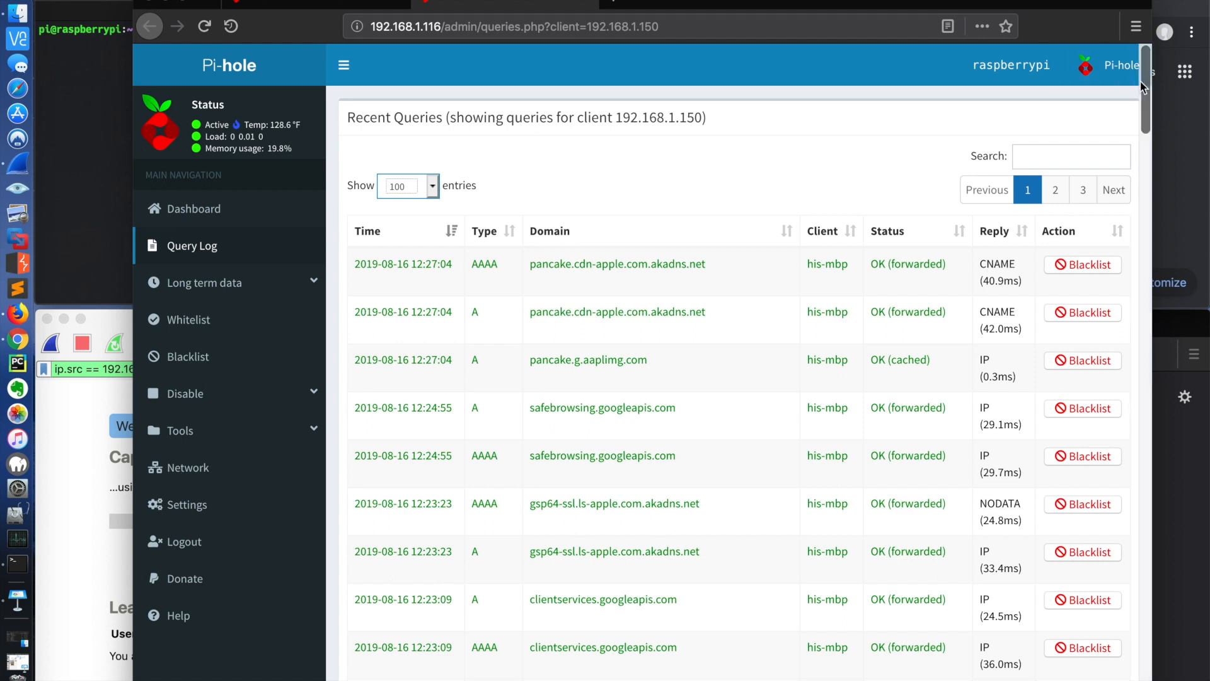
Step: Switch to the Chrome window with the empty new tab
left_click(1183, 4)
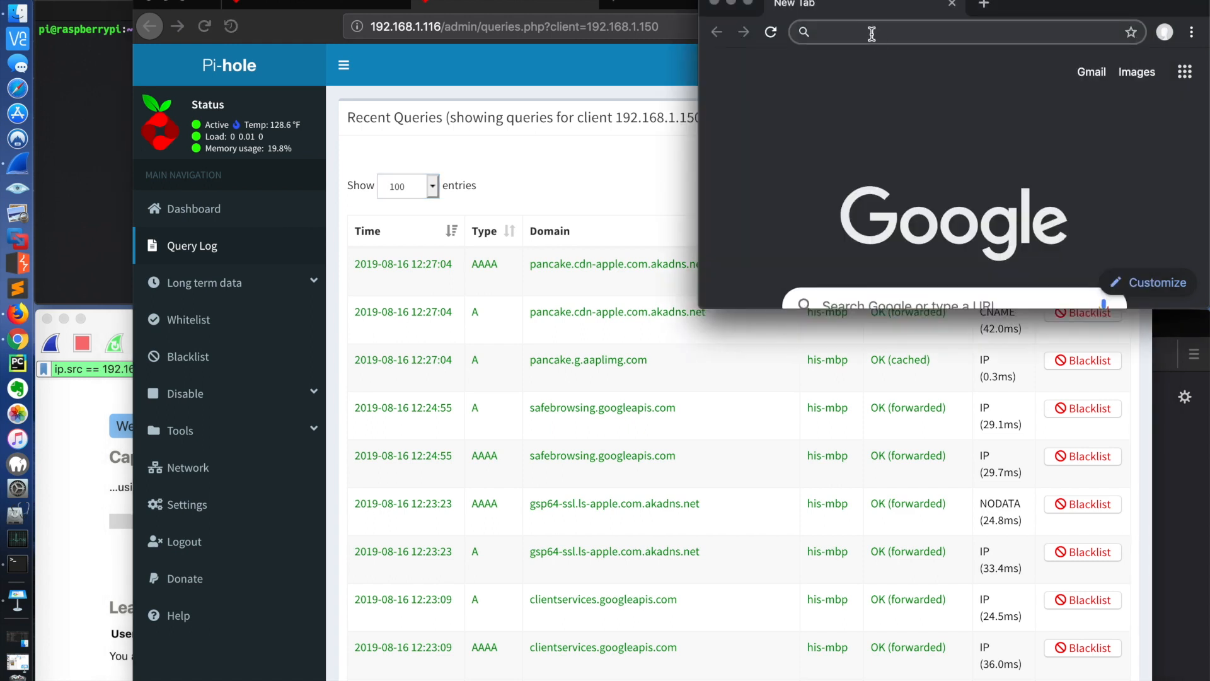
type("192.168")
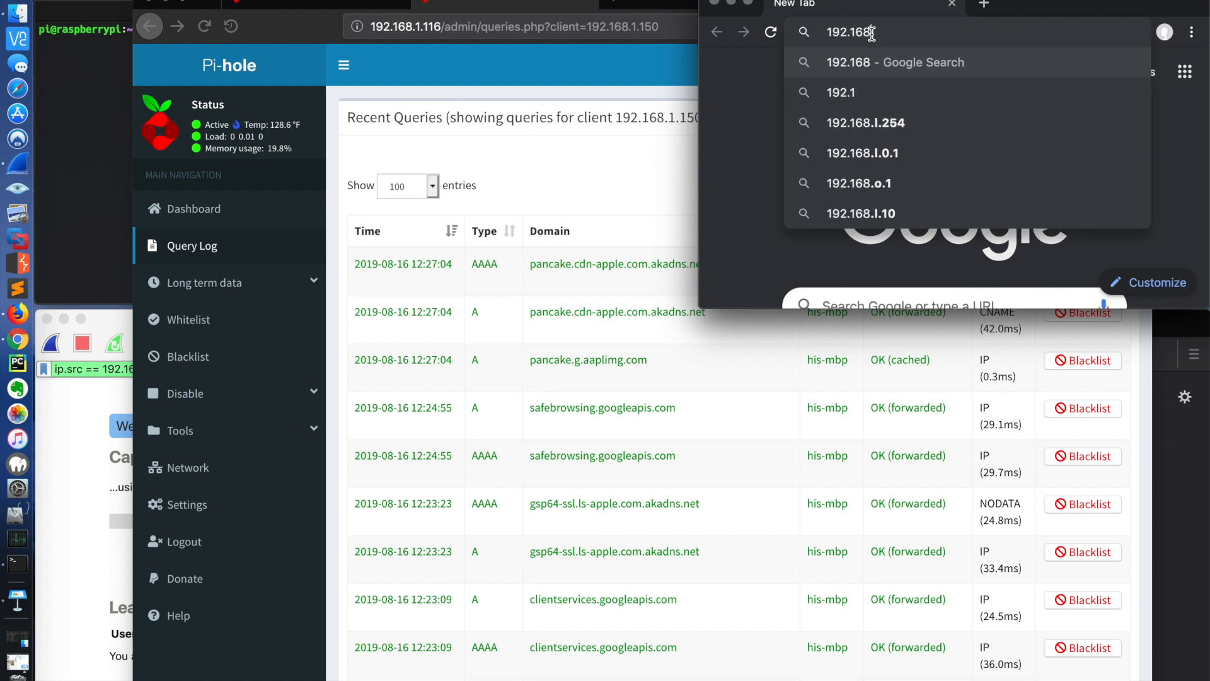
type(".1.150")
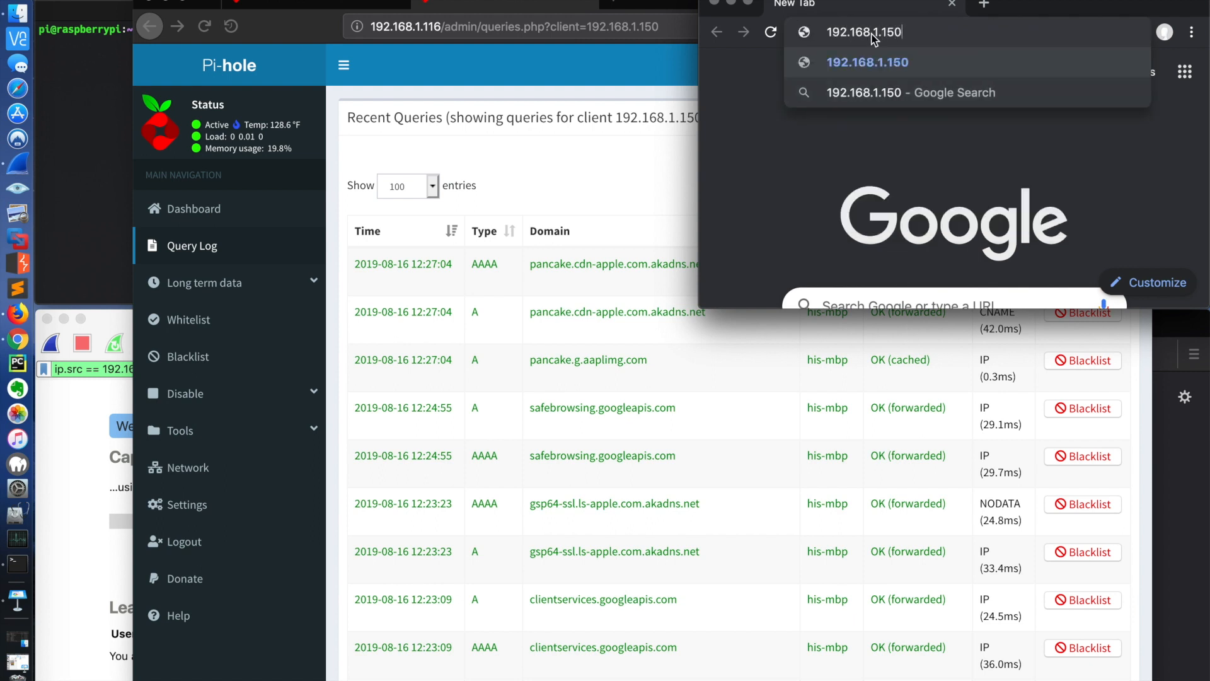
key("BackSpace")
key("BackSpace")
key("BackSpace")
key("BackSpace")
key("BackSpace")
key("BackSpace")
key("BackSpace")
key("BackSpace")
key("BackSpace")
key("BackSpace")
key("BackSpace")
key("BackSpace")
key("BackSpace")
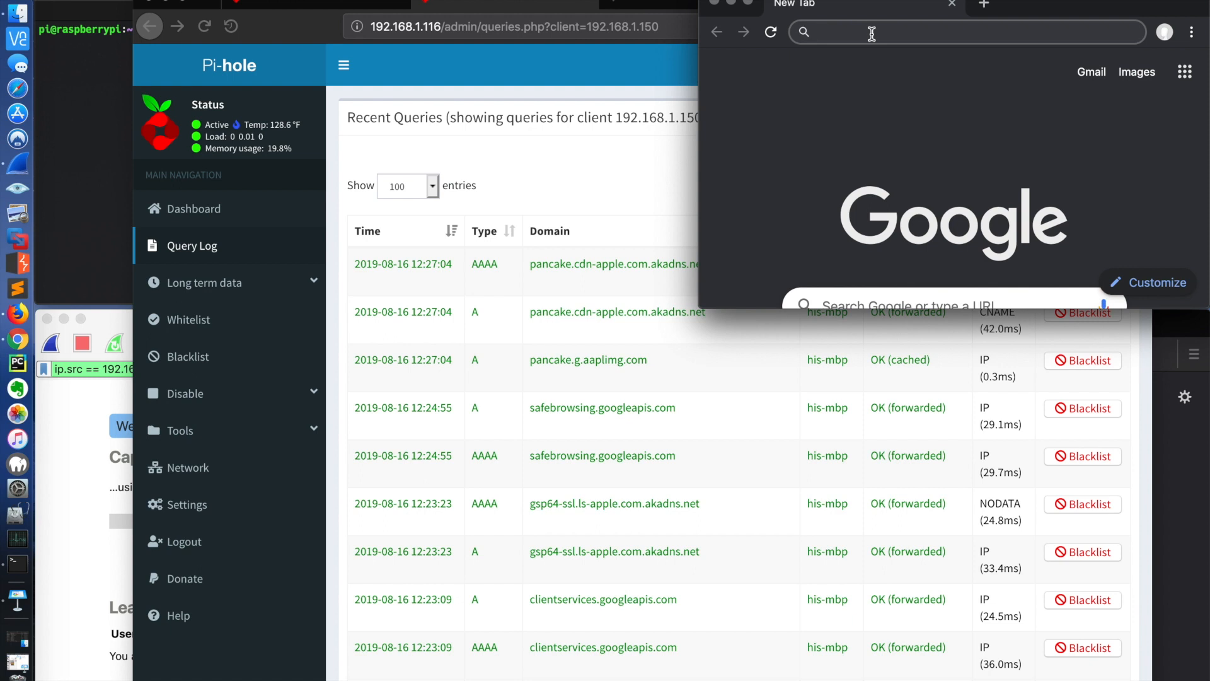
Step: Load baseball.com in the new tab
type("baseball.co")
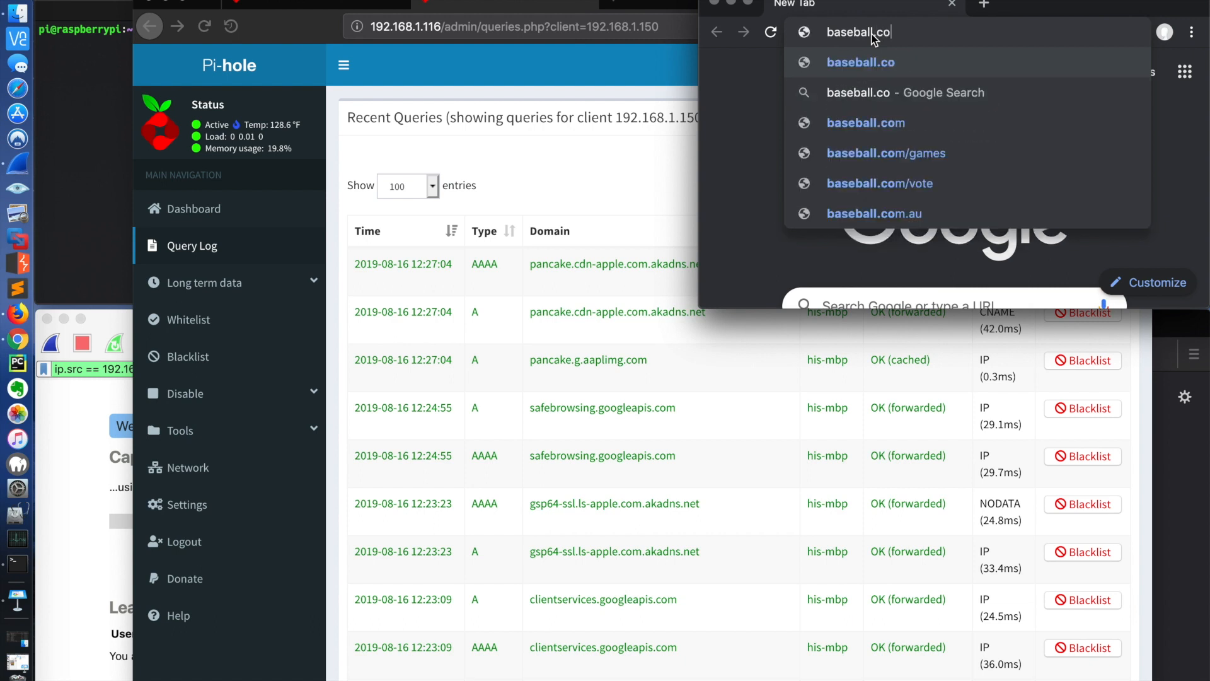
type("m")
key("Return")
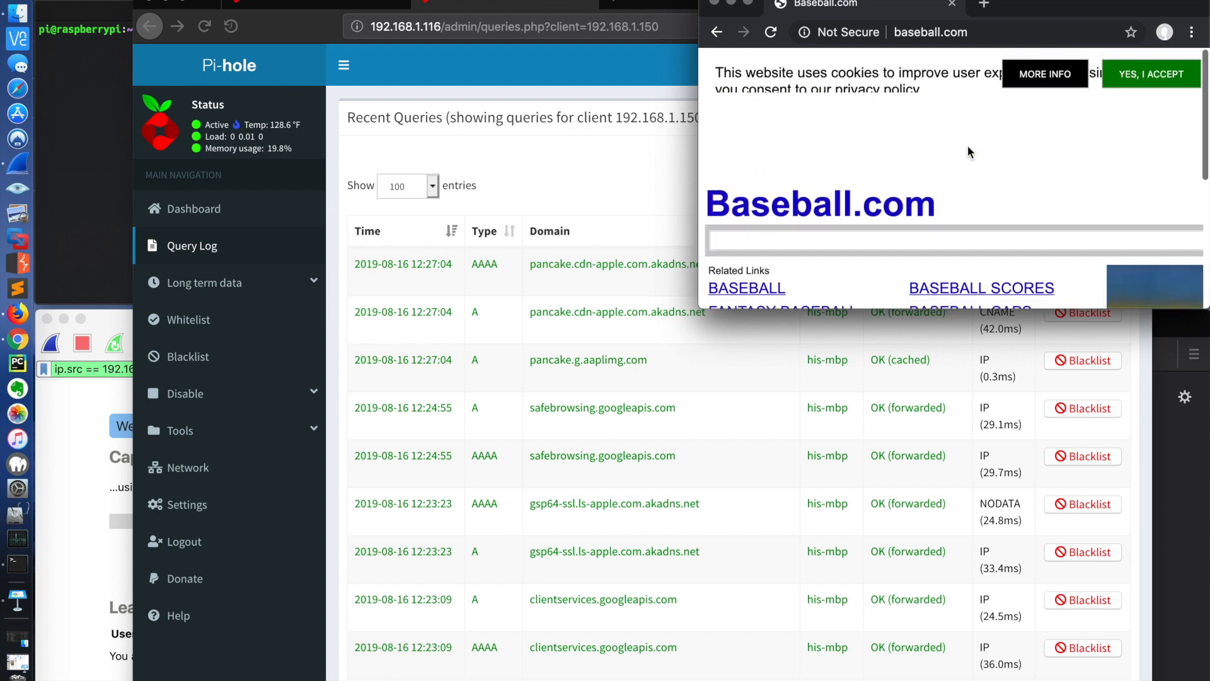
left_click(580, 91)
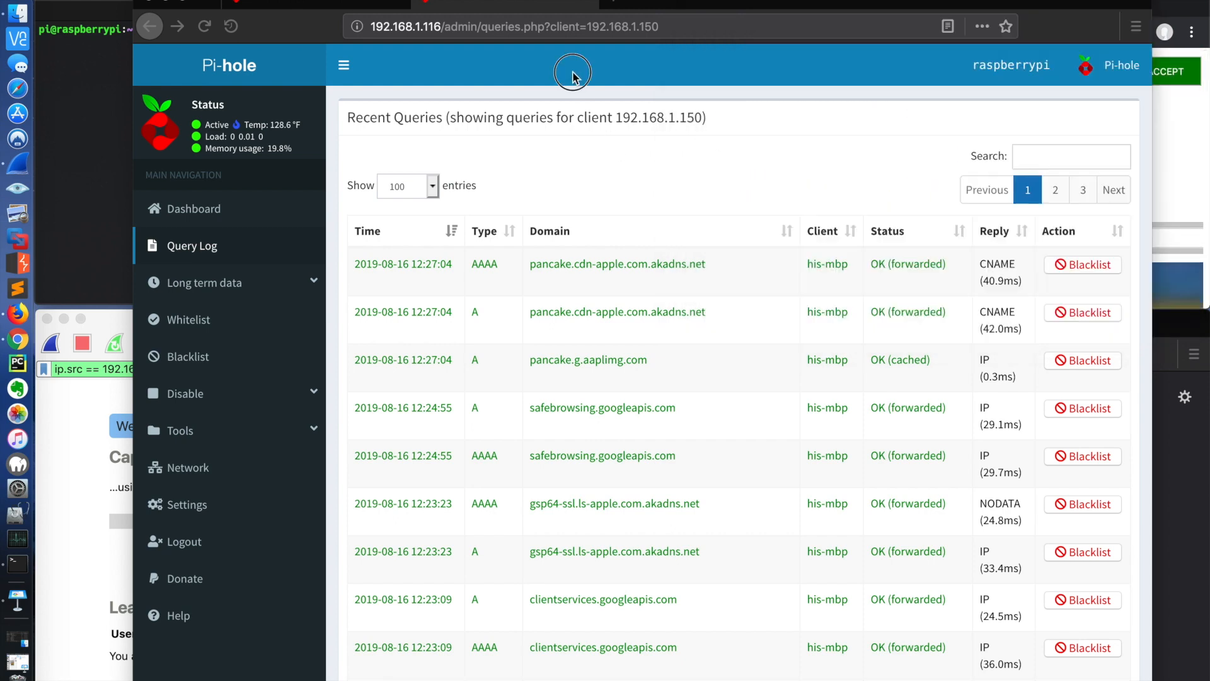
left_click(204, 26)
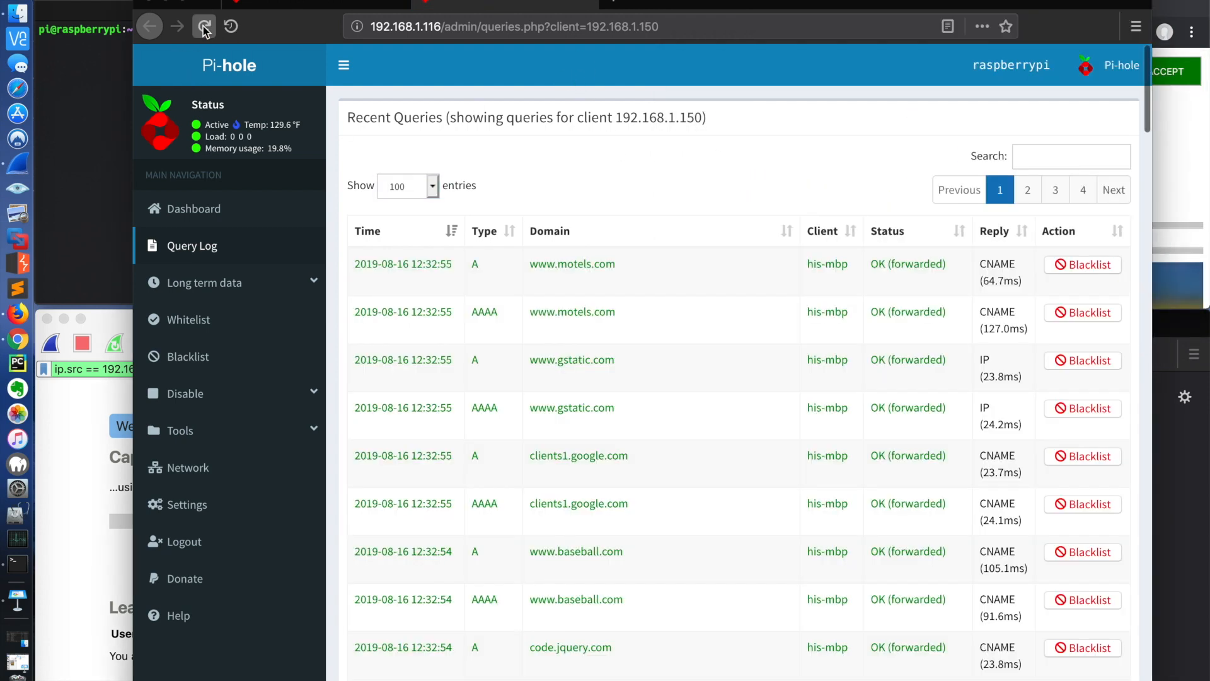
scroll(451, 243, "down", 2)
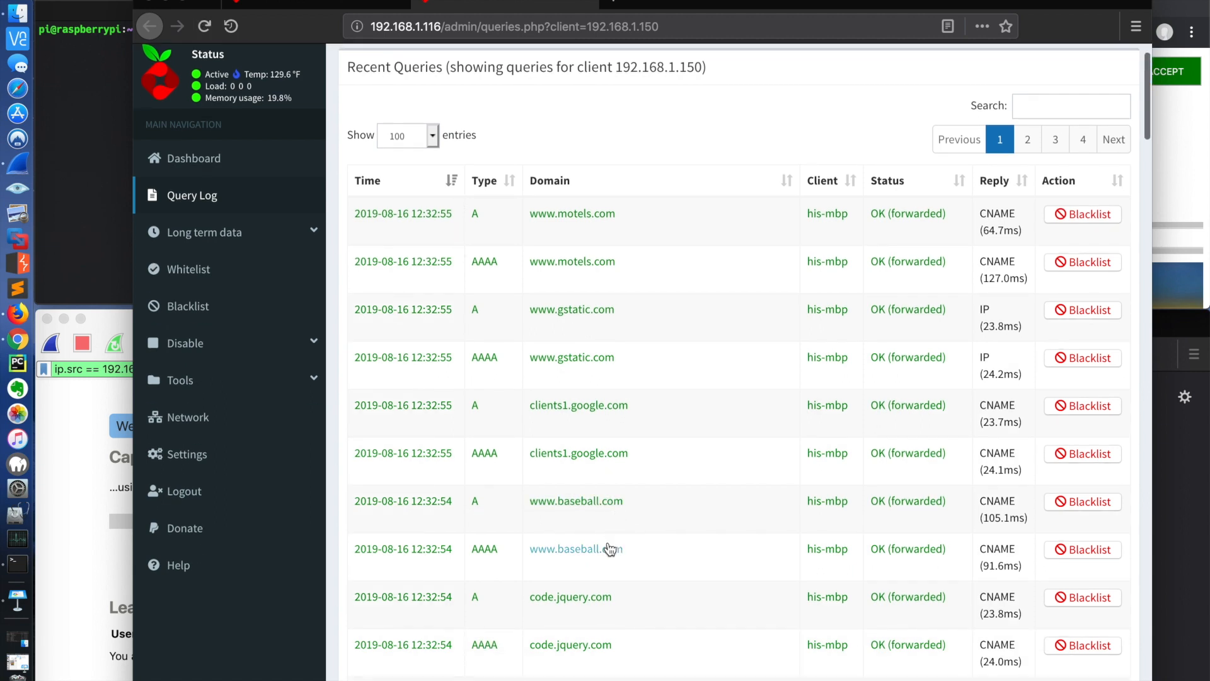
scroll(609, 547, "down", 3)
scroll(609, 548, "up", 5)
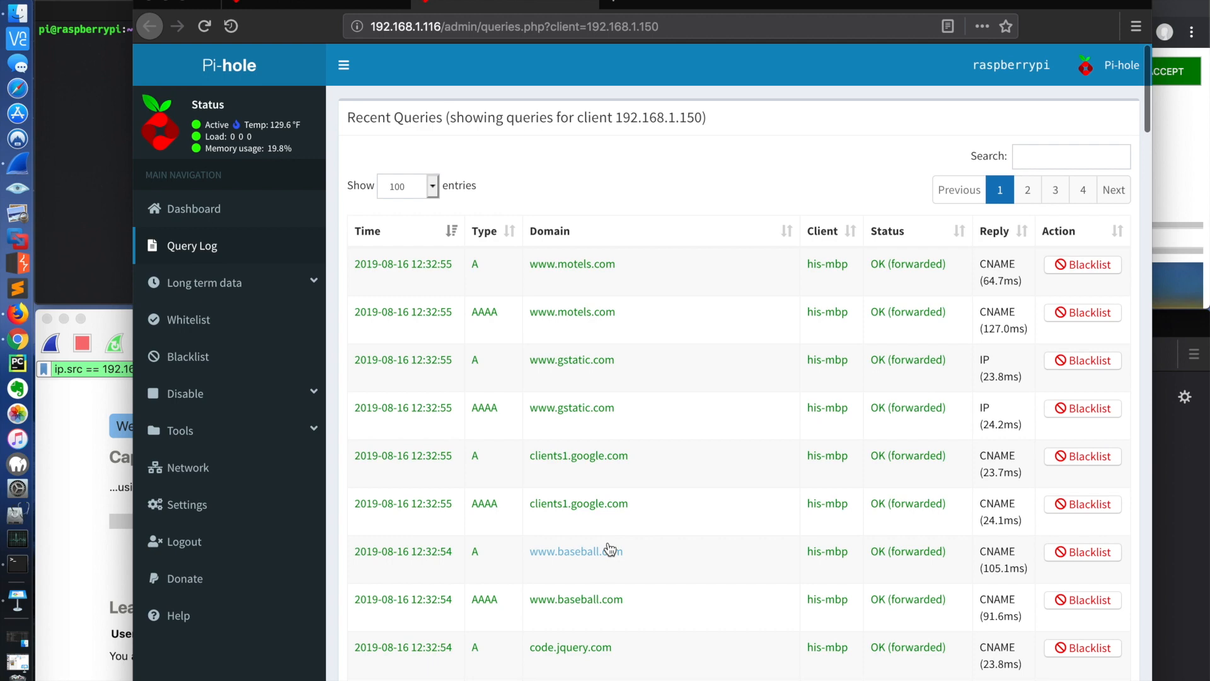
scroll(609, 549, "down", 5)
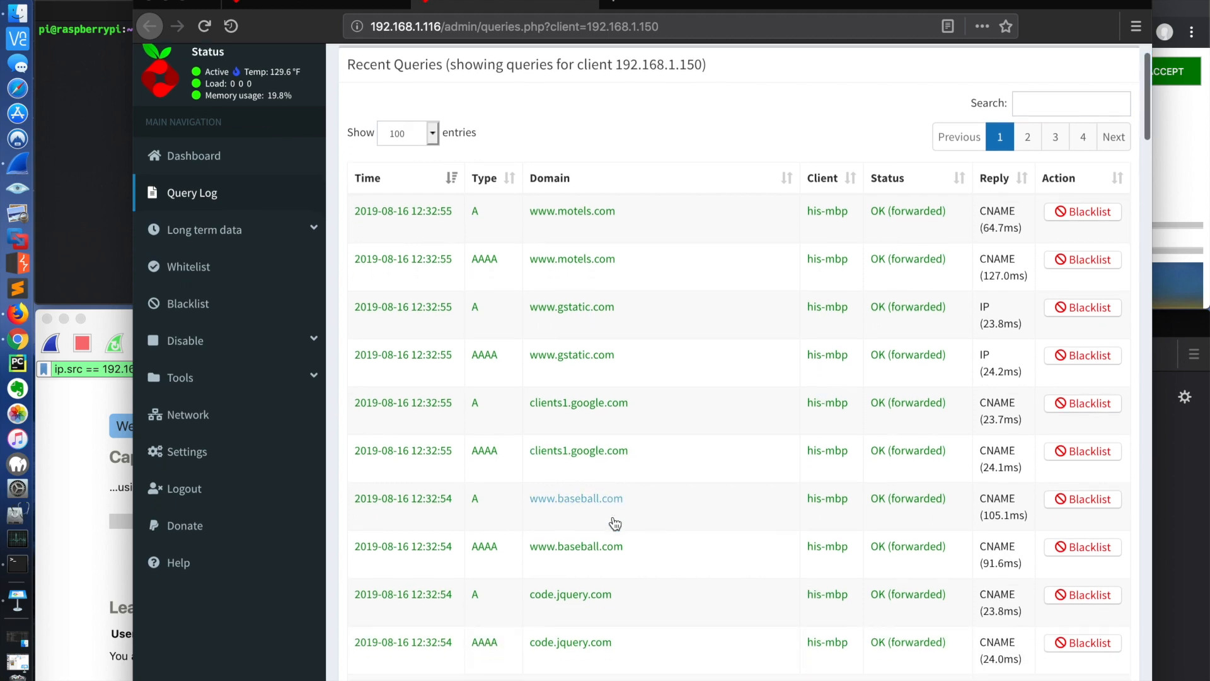
scroll(615, 524, "down", 2)
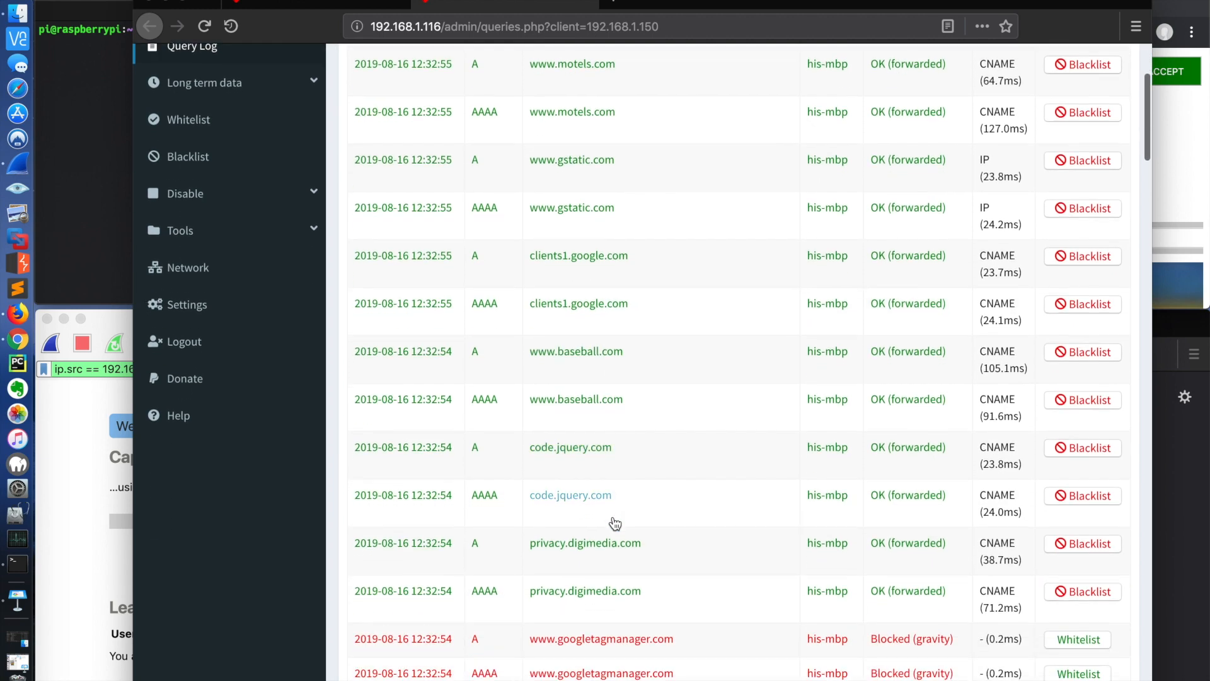
scroll(615, 524, "up", 3)
scroll(595, 394, "up", 6)
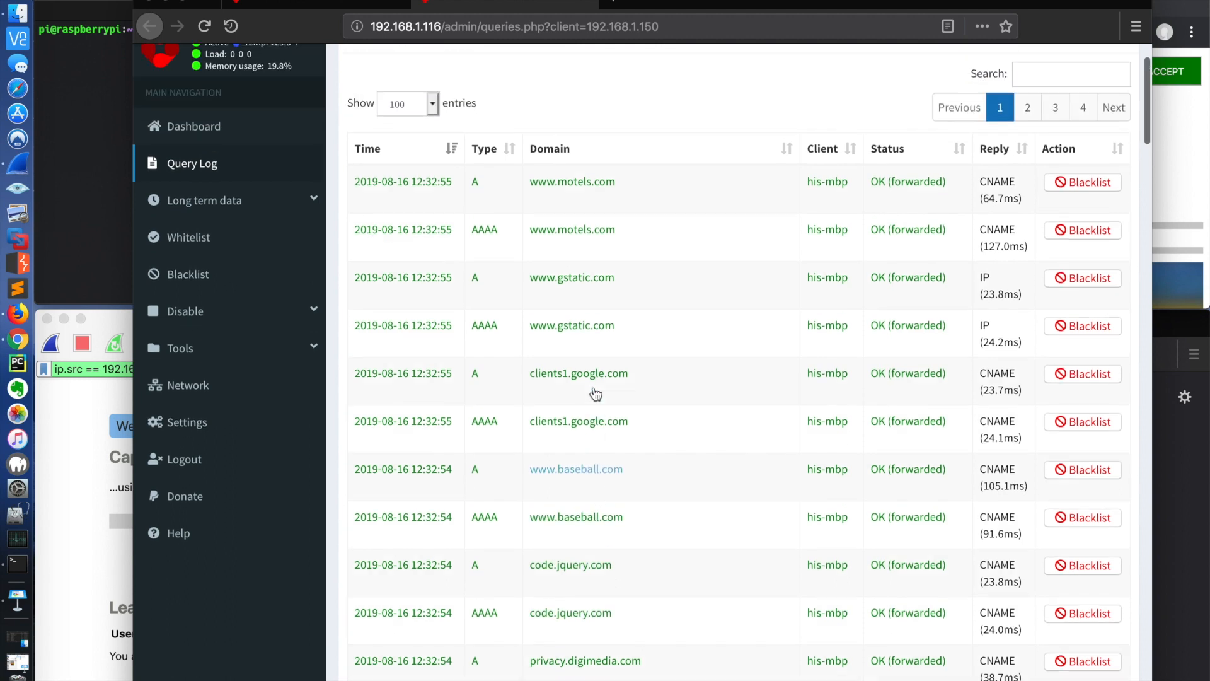
left_click(225, 213)
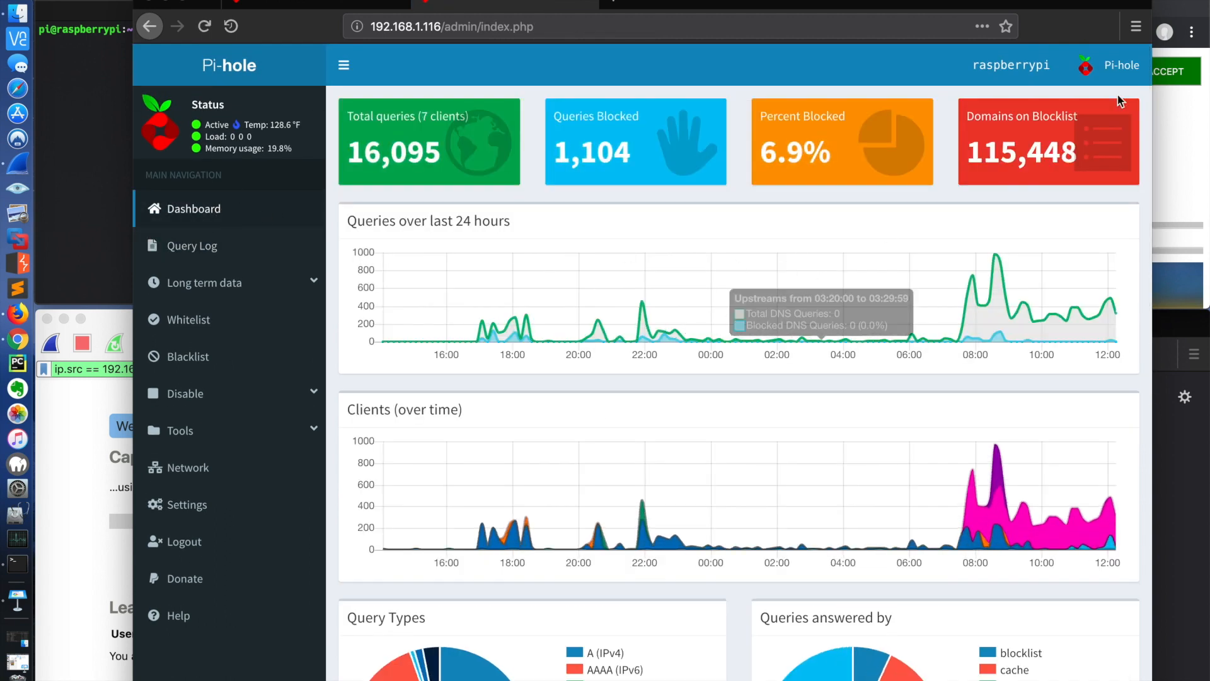
Step: Switch to Chrome, open a new empty tab and close the Baseball.com tab
left_click(1184, 6)
left_click(983, 3)
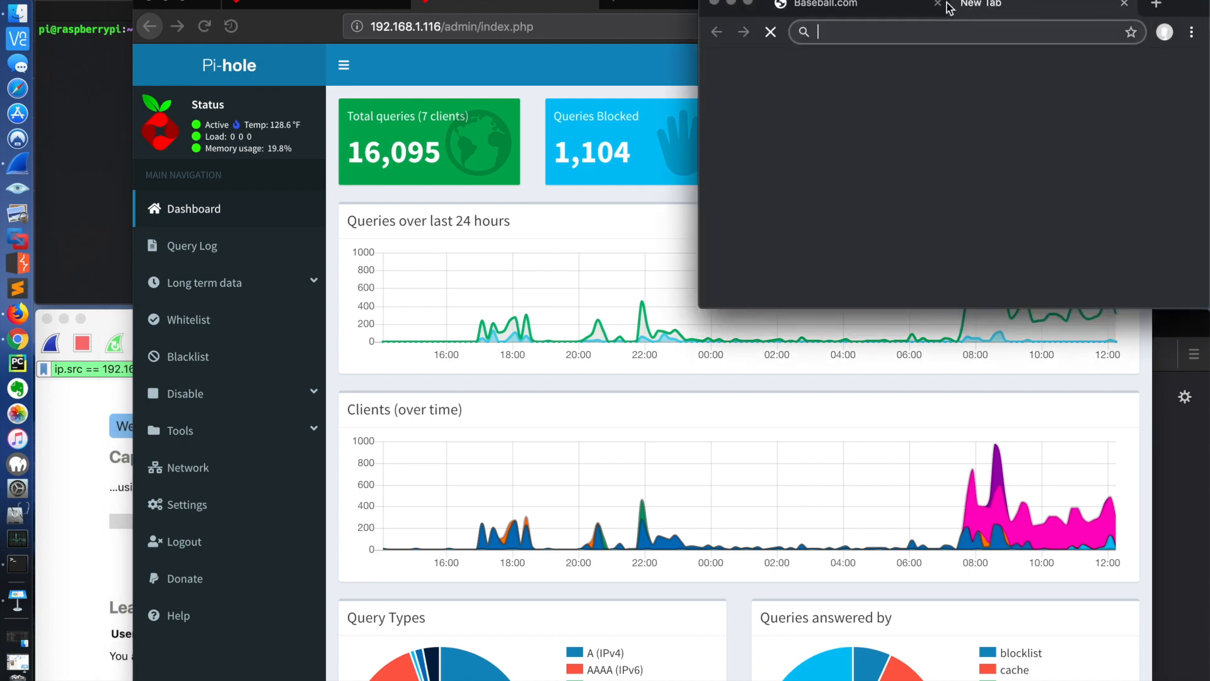
left_click(951, 4)
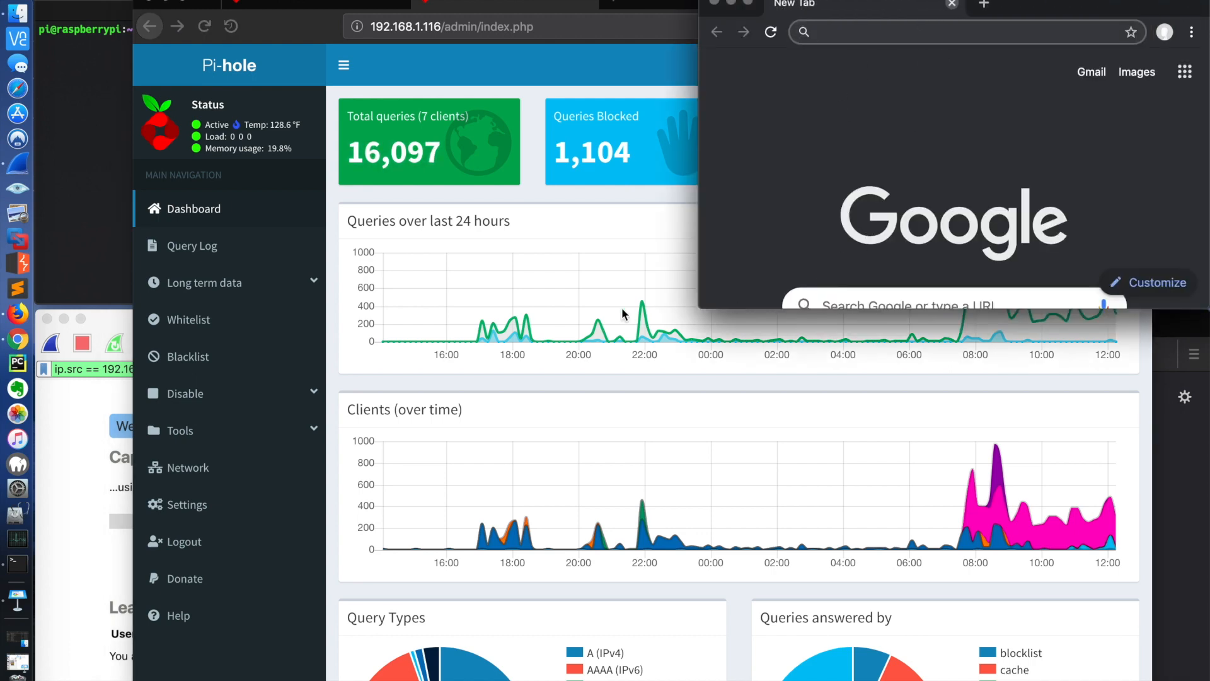
Step: Minimise the Firefox window with the Pi-hole dashboard and bring up the Raspberry Pi terminal session
left_click(621, 308)
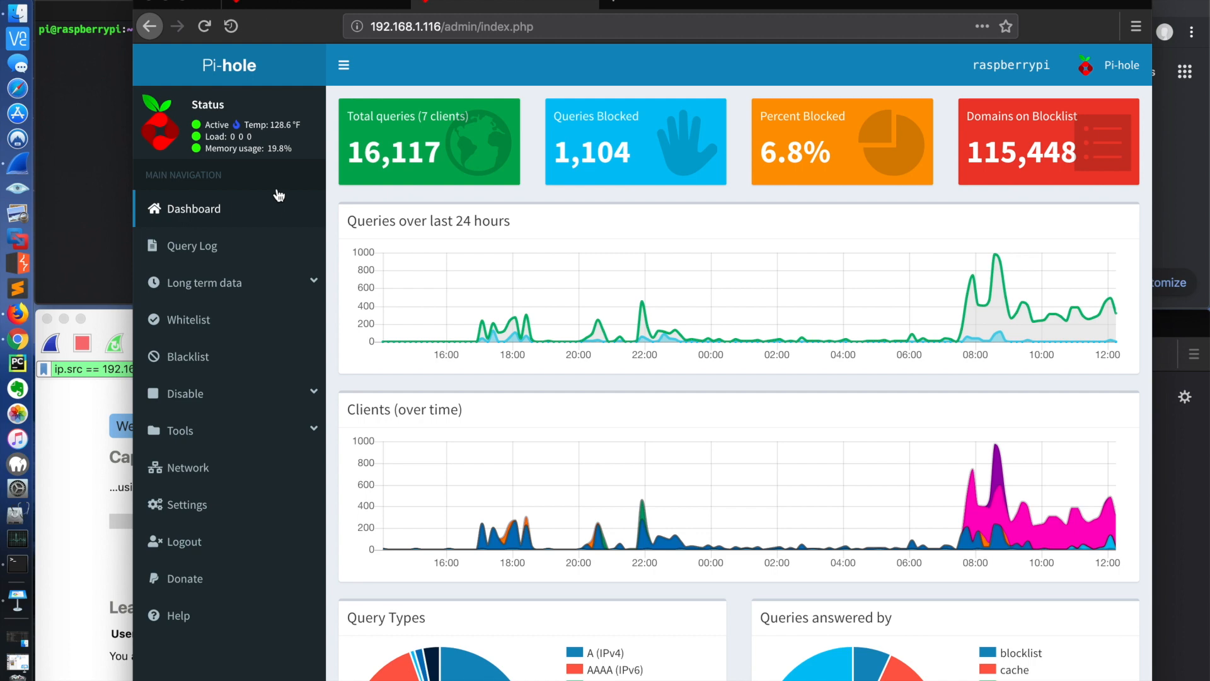
left_click(169, 4)
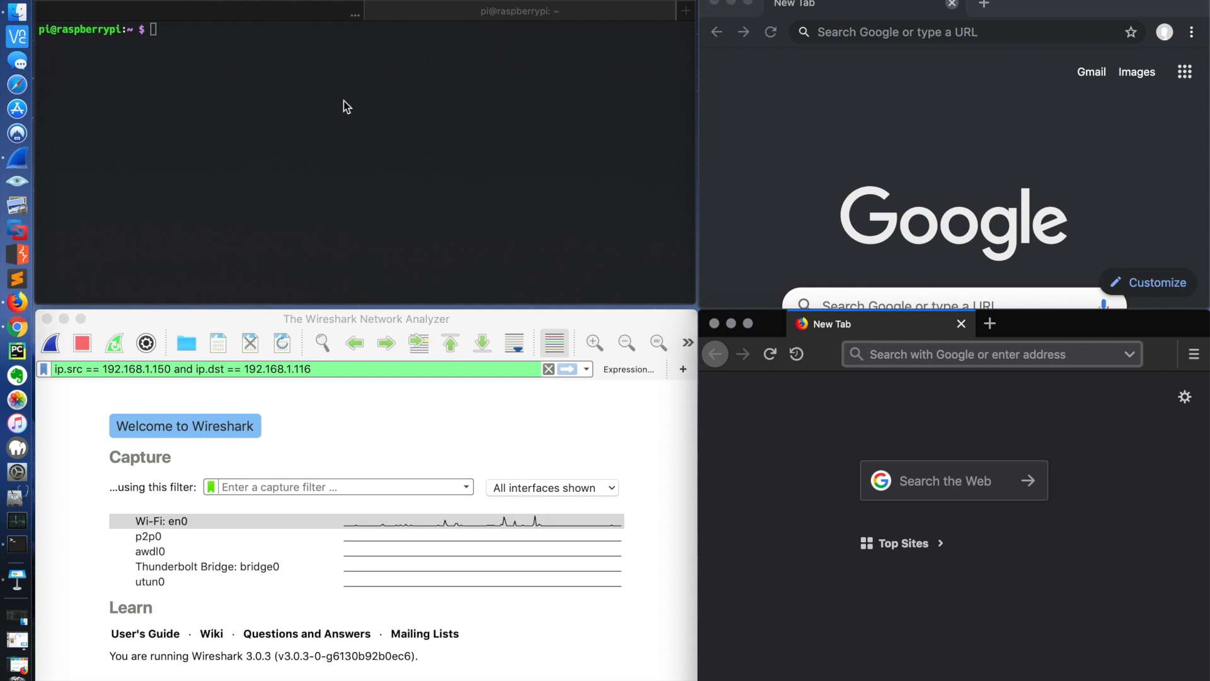
left_click(278, 8)
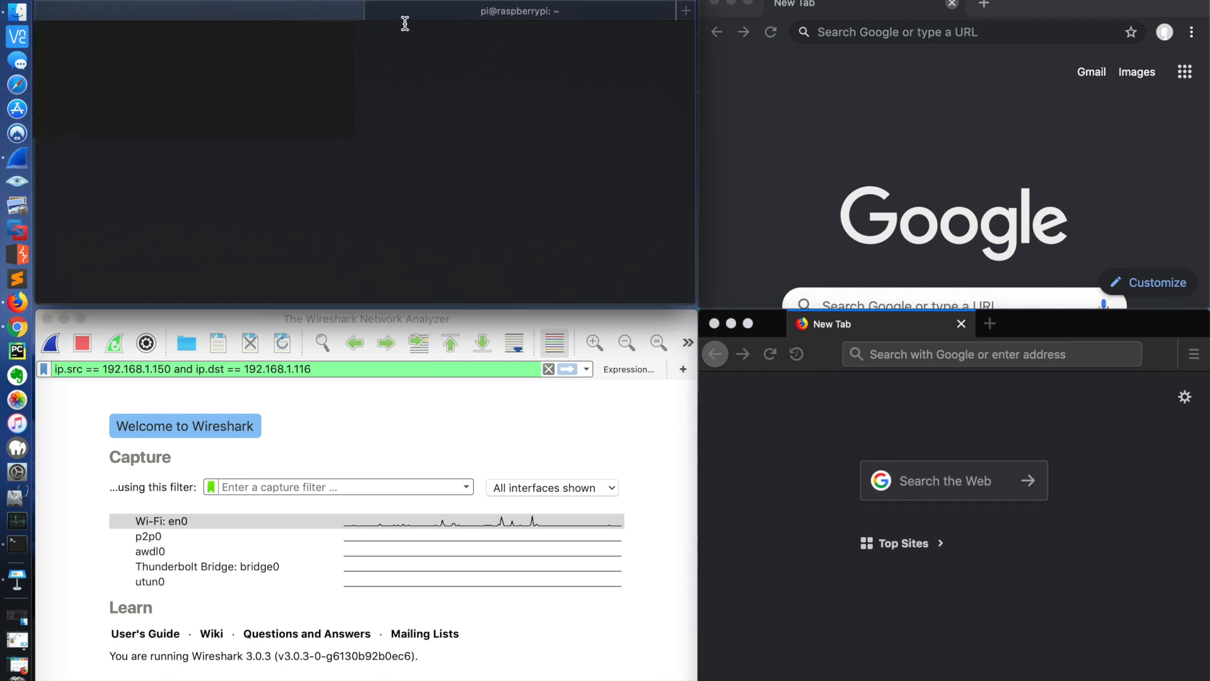
left_click(405, 9)
type("192.168.1.150")
key("BackSpace")
key("BackSpace")
key("BackSpace")
key("BackSpace")
key("BackSpace")
key("BackSpace")
key("BackSpace")
key("BackSpace")
key("BackSpace")
key("BackSpace")
key("BackSpace")
key("BackSpace")
key("BackSpace")
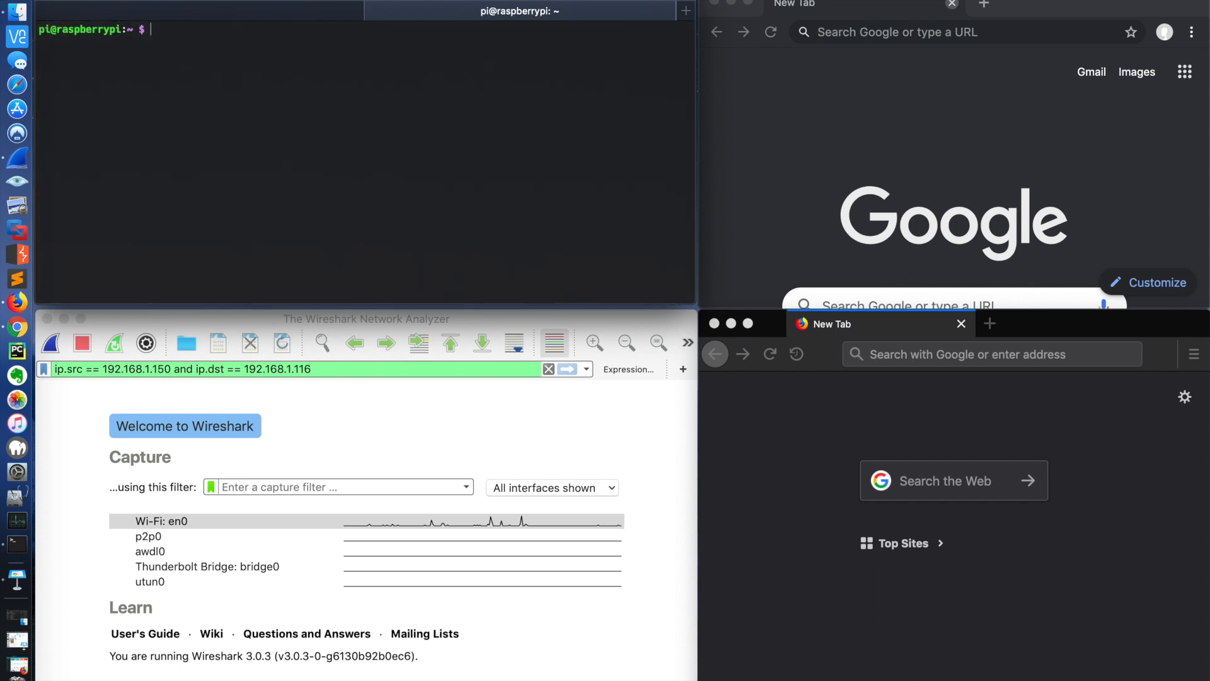
double_click(239, 86)
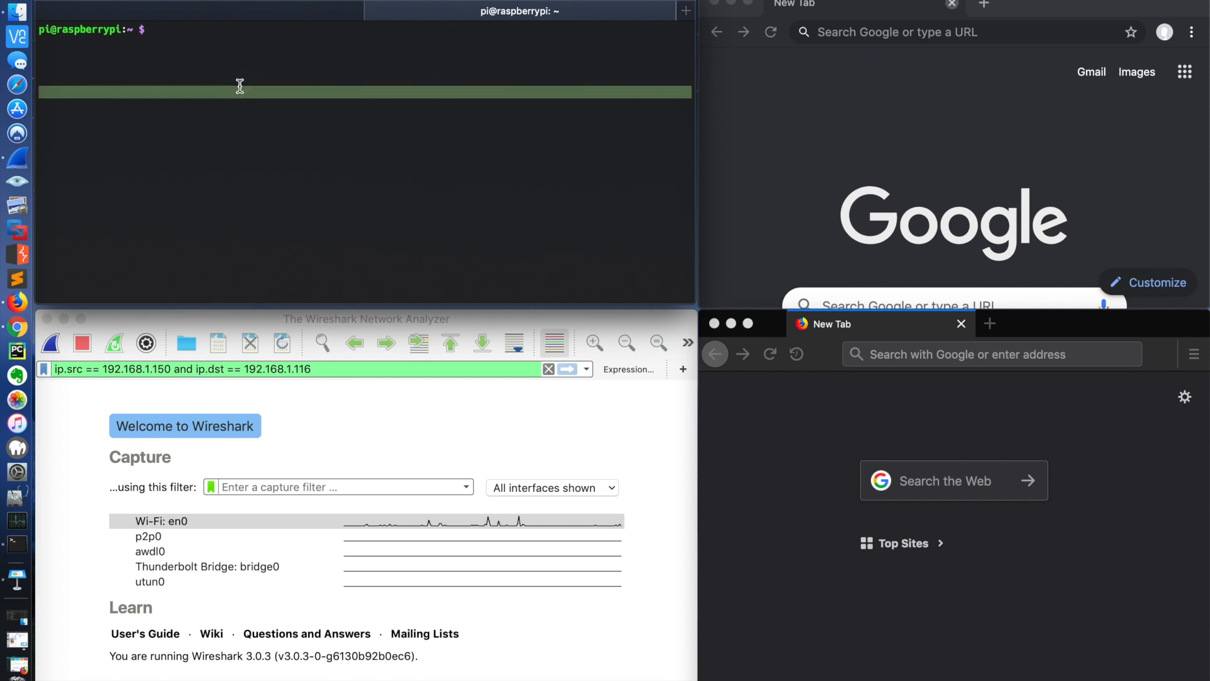
left_click(199, 60)
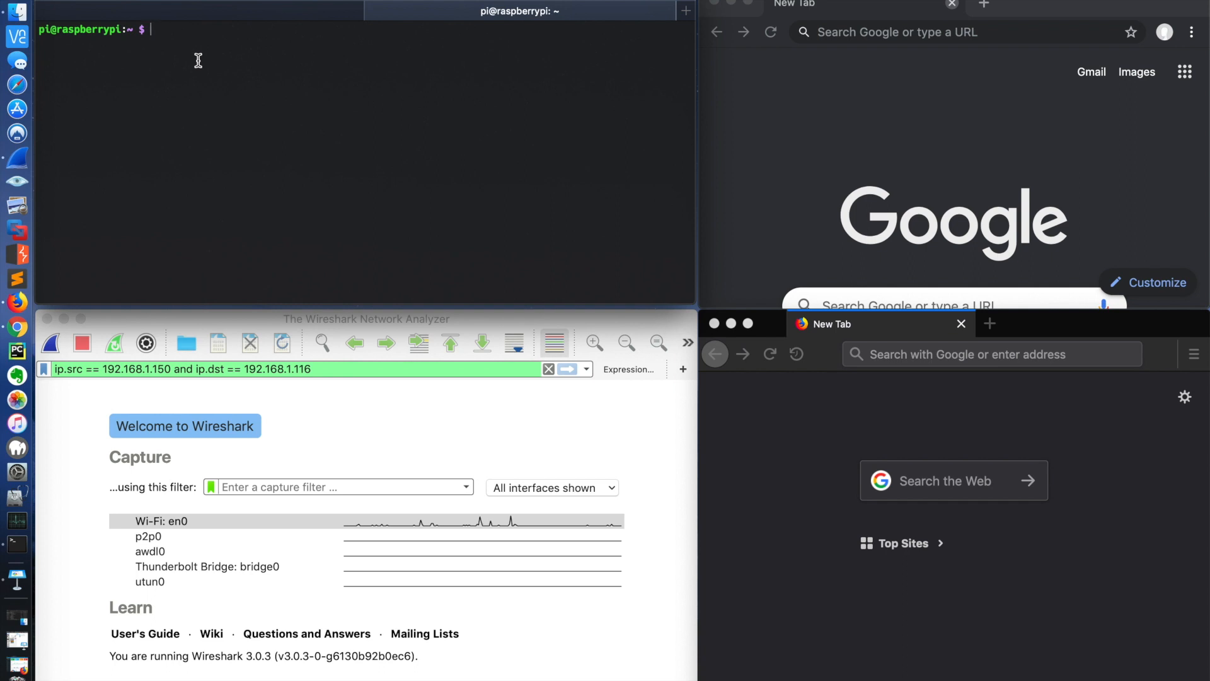
Step: Run ifconfig on the Raspberry Pi and highlight the inet address of wlan0
type("ifconfig")
key("Return")
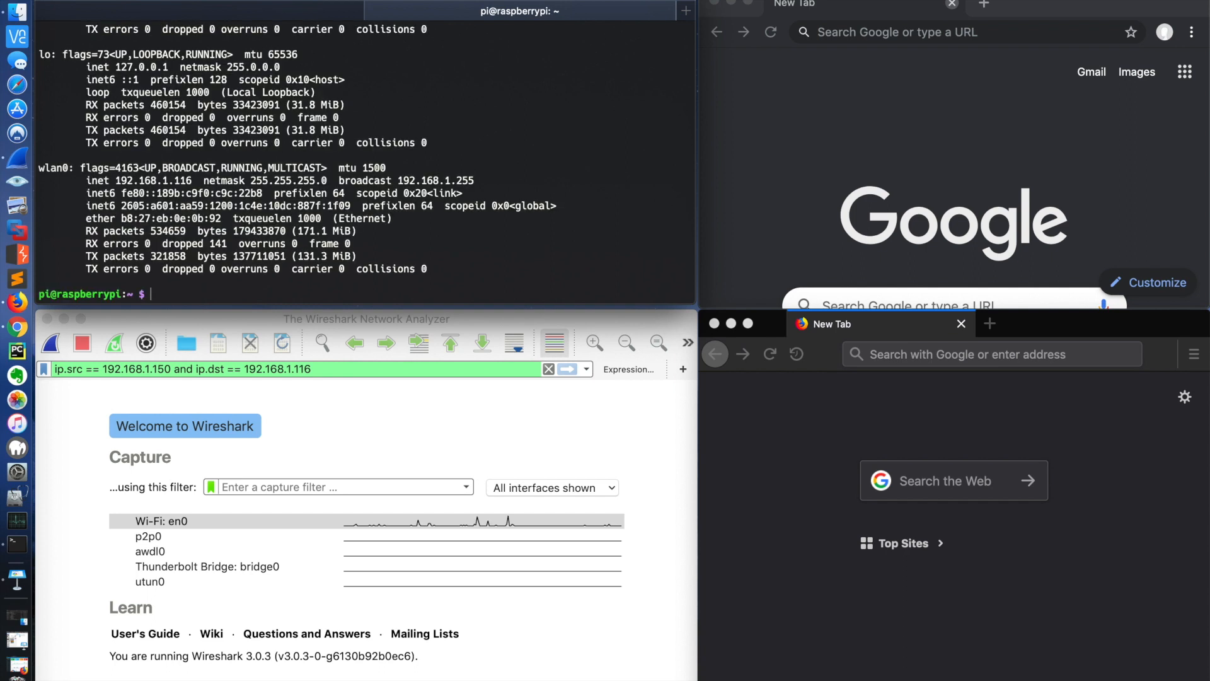
left_click_drag(194, 180, 126, 180)
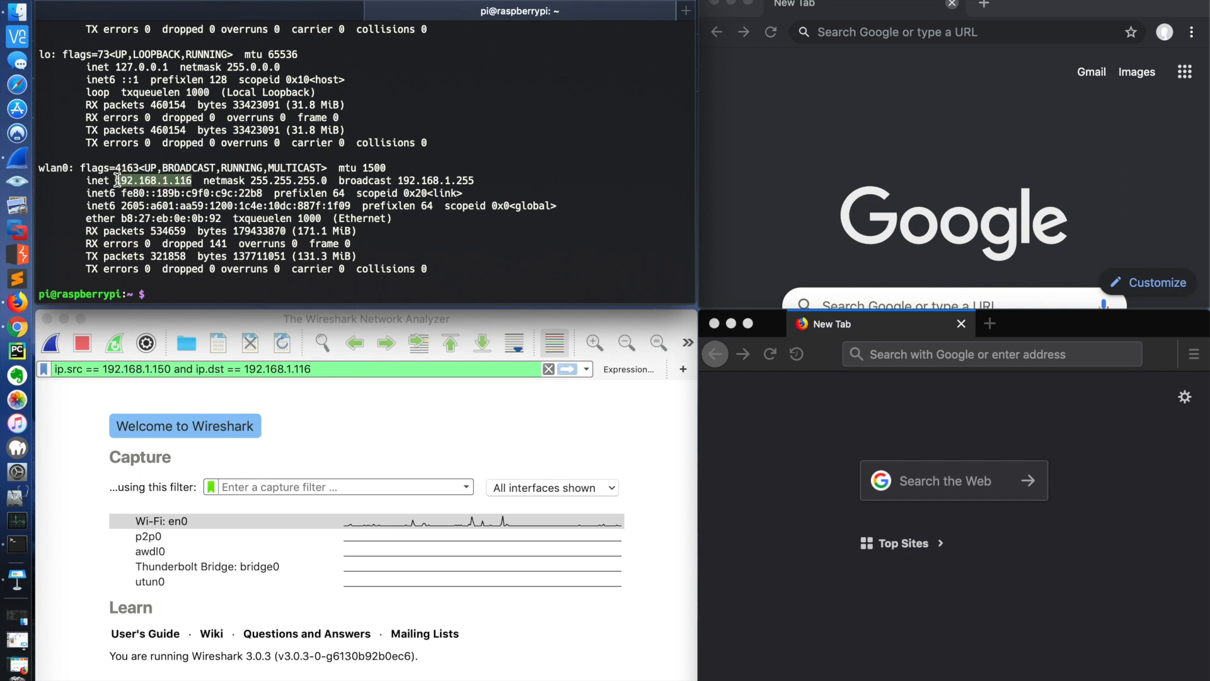
Step: Deselect the address and clear the terminal output
left_click(203, 170)
type("clear")
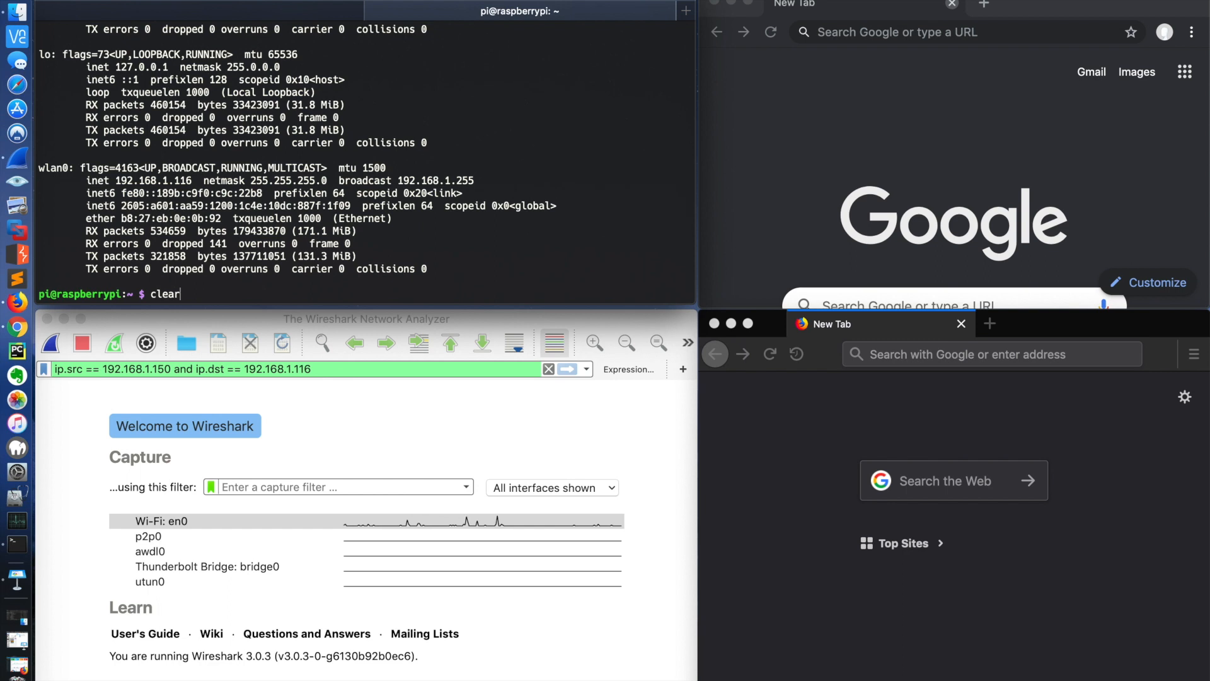
key("Return")
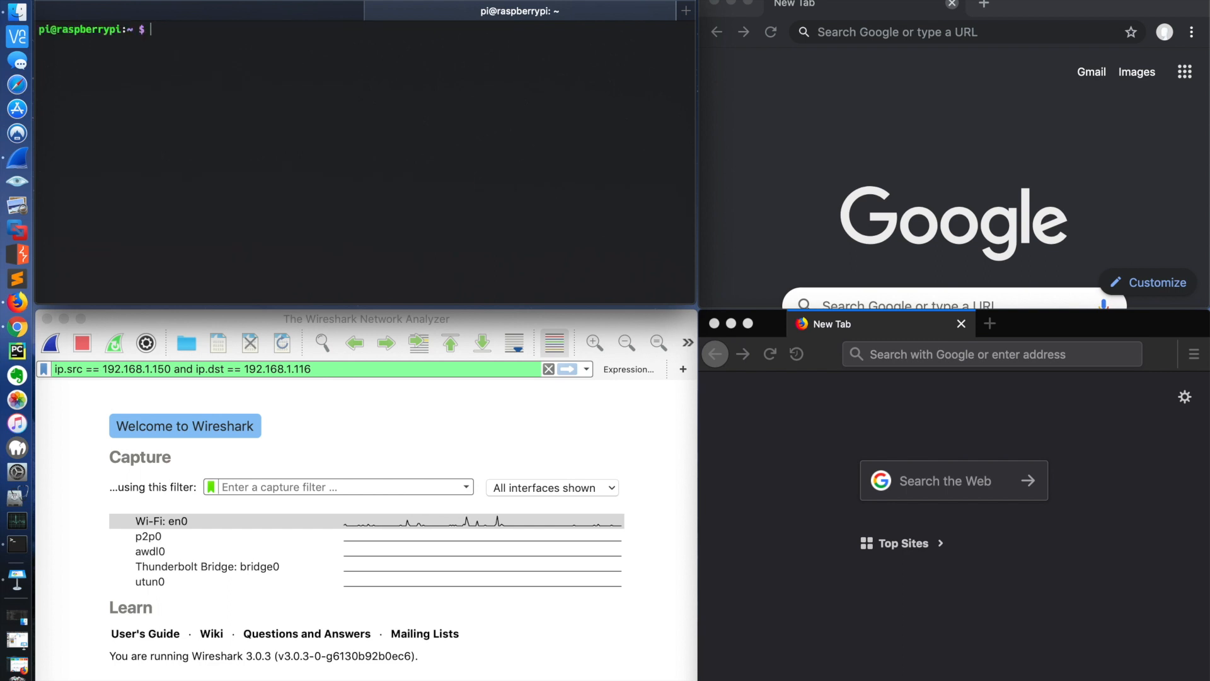
Step: Run tail -f /var/log/pihole.log | grep 192.168.1.150 from the command history and highlight the filtered client address
type("pihol")
key("BackSpace")
key("BackSpace")
key("BackSpace")
key("BackSpace")
key("BackSpace")
key("ctrl+r")
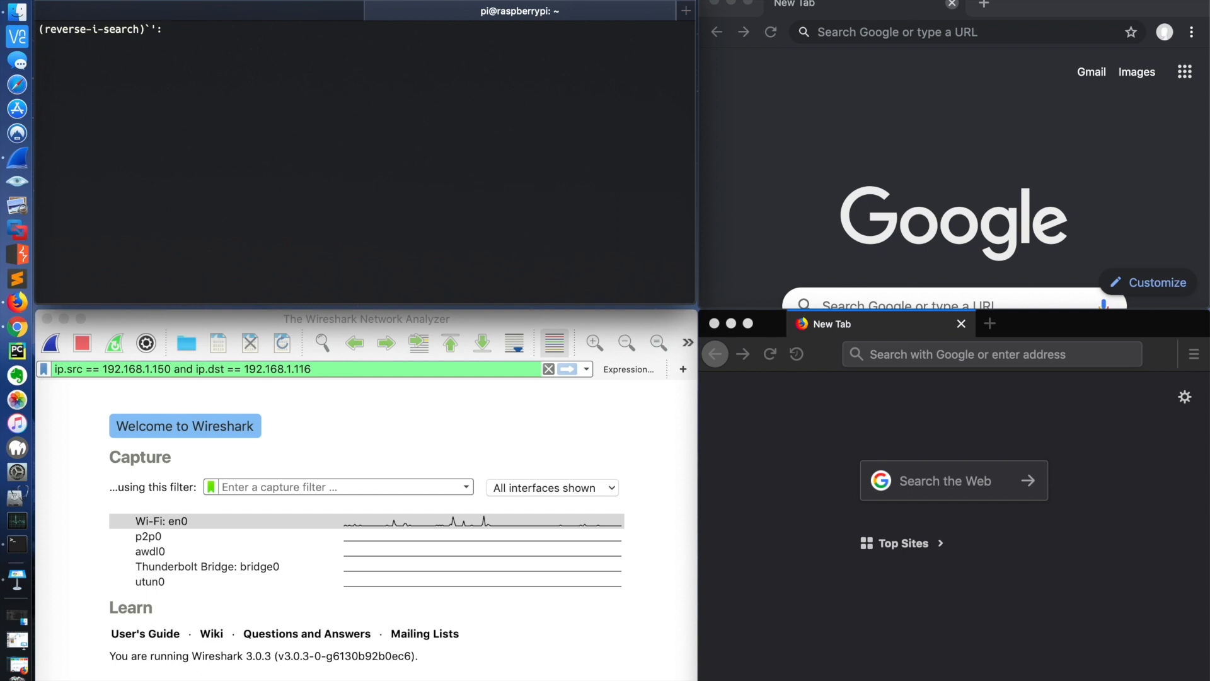
type("ta")
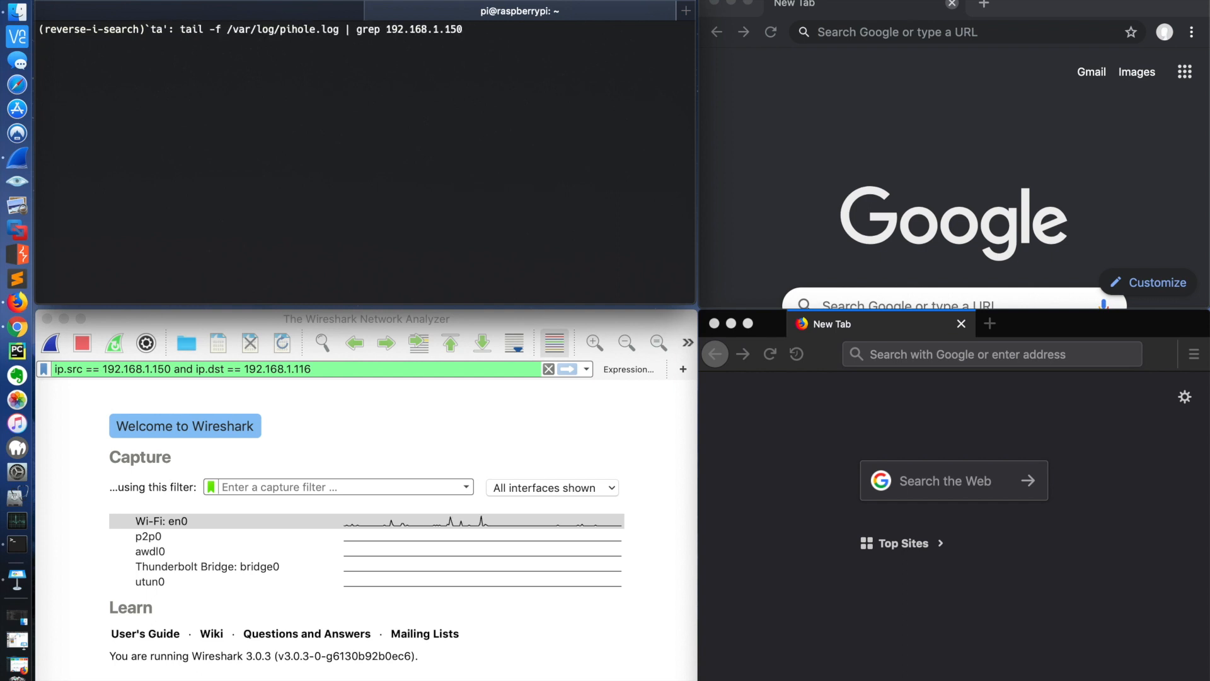
key("Return")
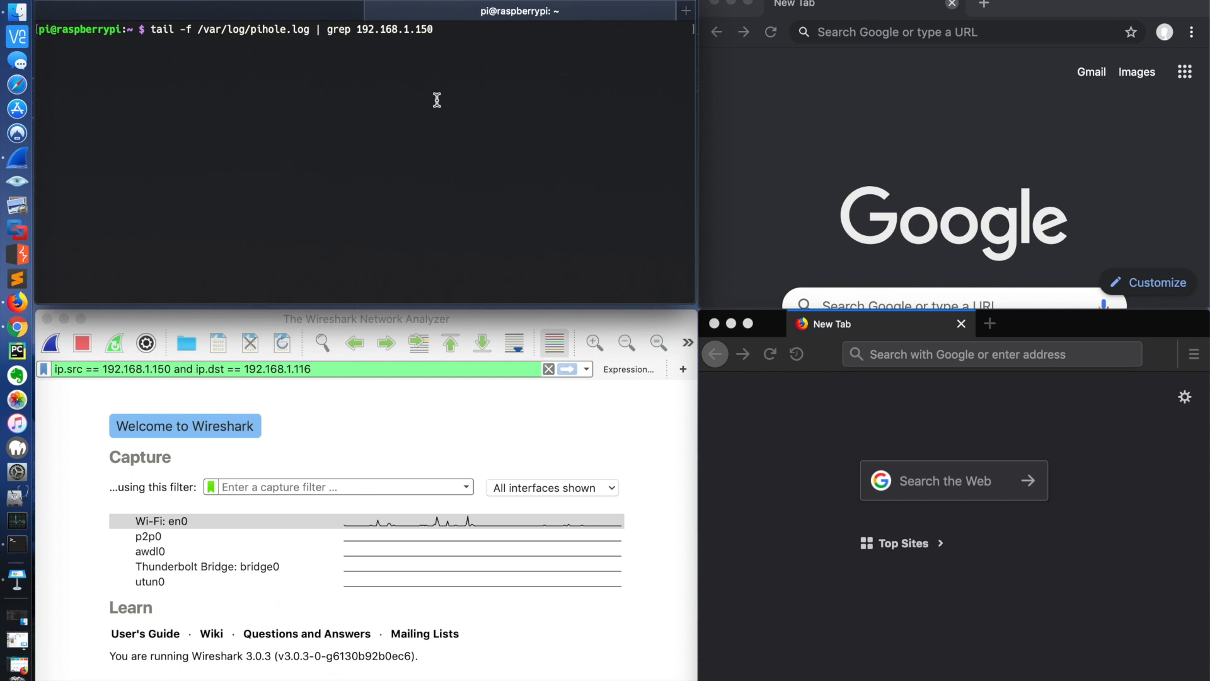
left_click_drag(433, 29, 356, 29)
left_click(383, 108)
Step: Load tennis.com in the Chrome window's empty tab
left_click(1044, 8)
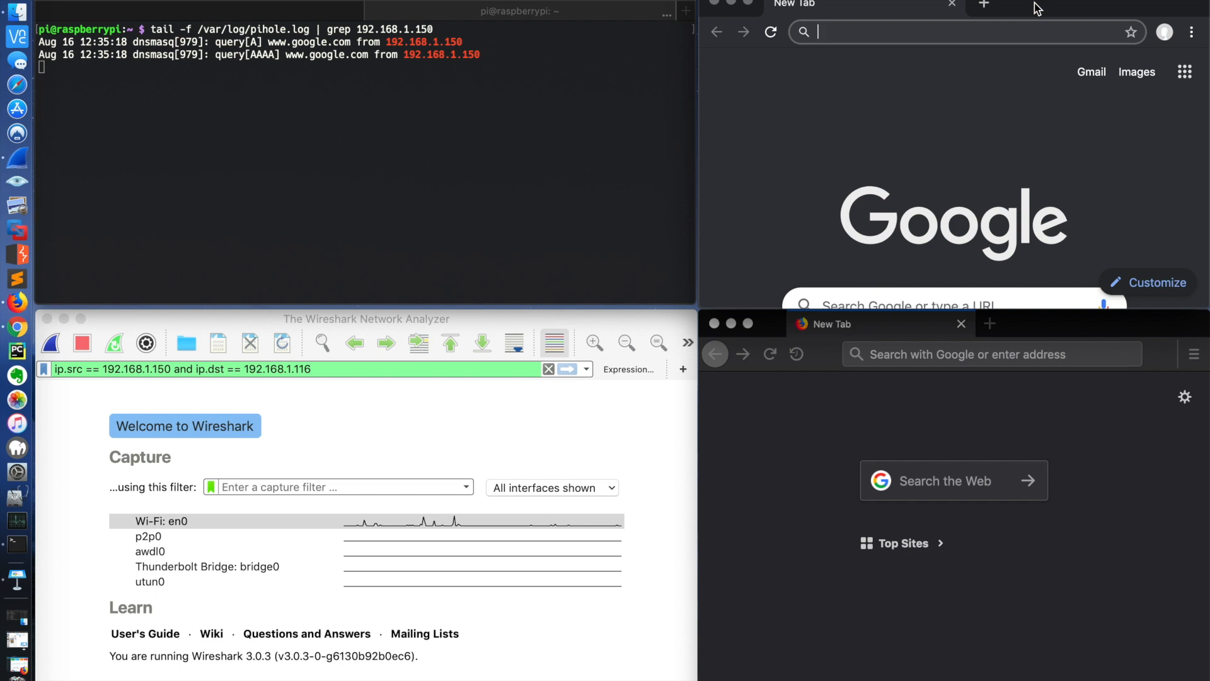
left_click(1068, 325)
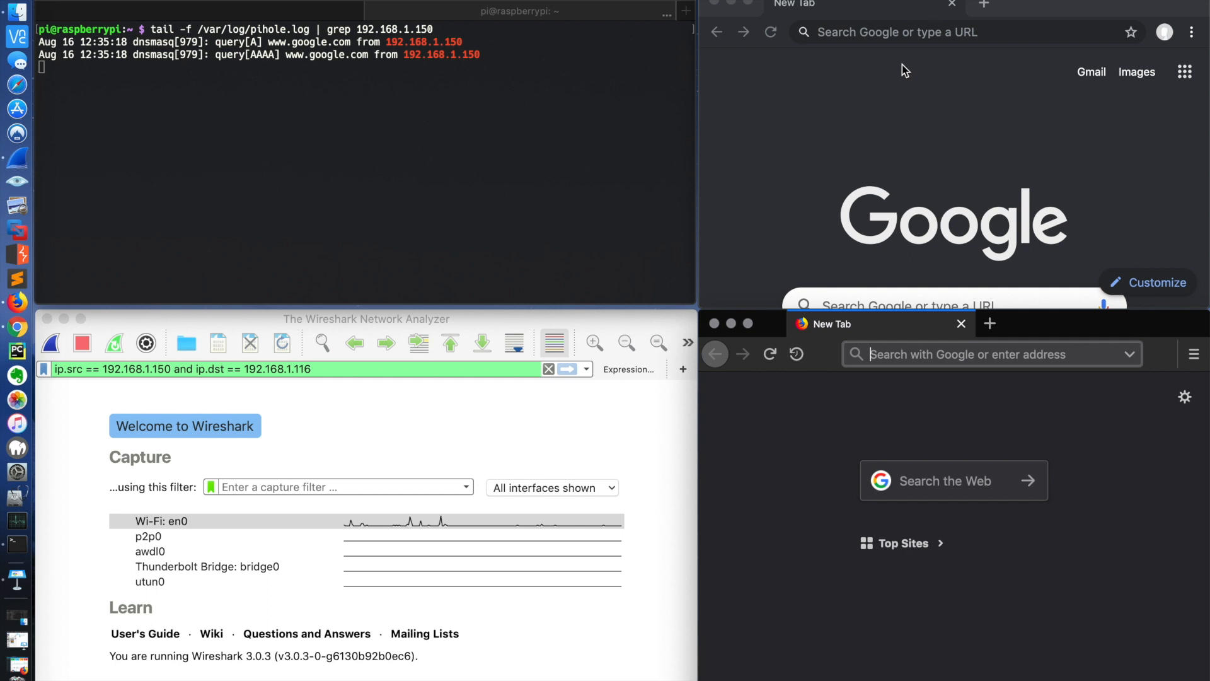
left_click(906, 7)
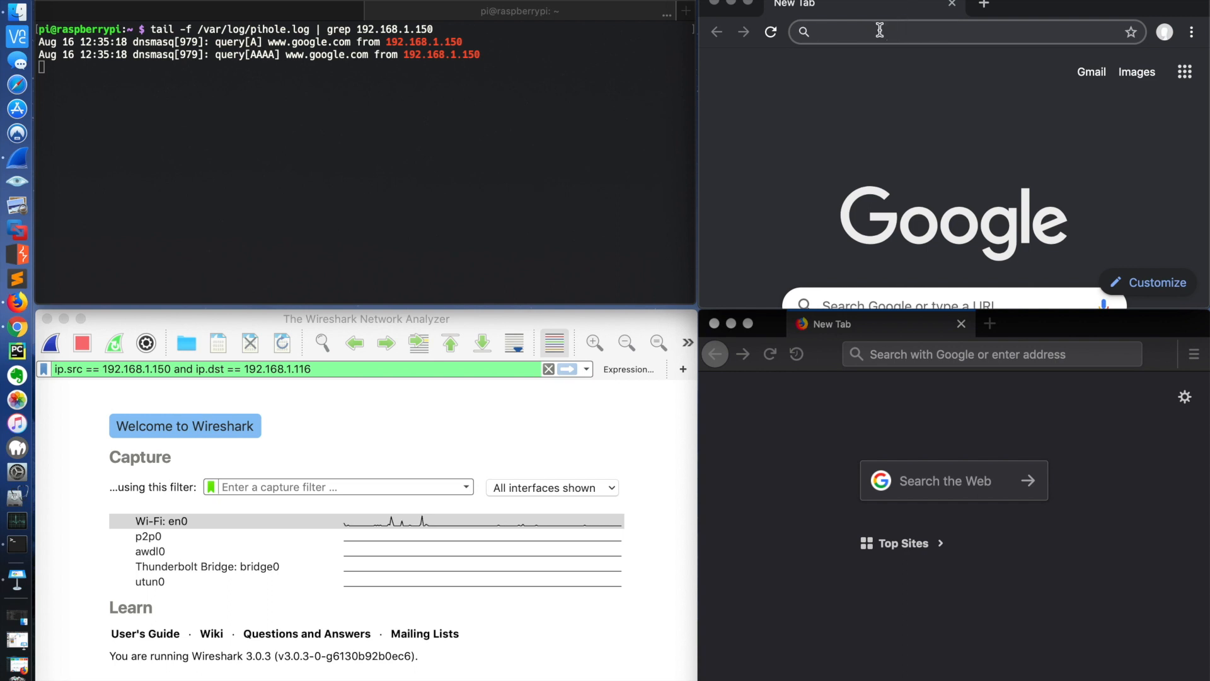
type("tennis.c")
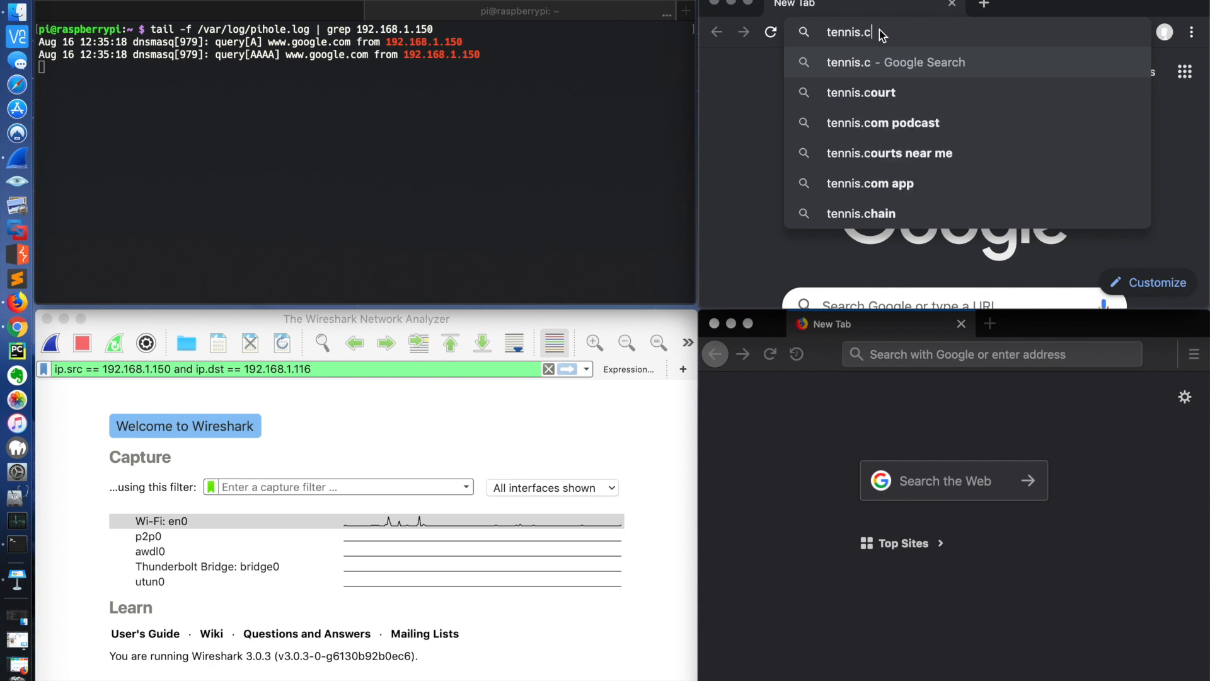
type("om")
key("Return")
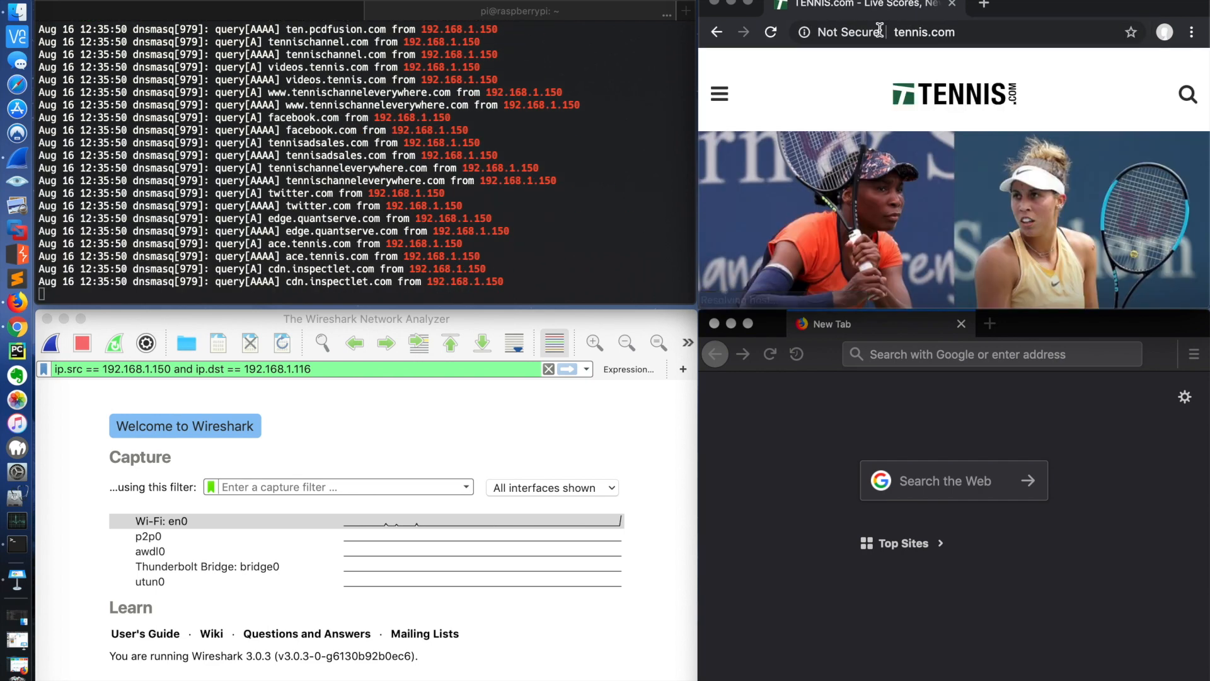
Step: Examine the live Pi-hole log for the tennis.com queries and the related domains requested by Chrome
scroll(572, 169, "up", 5)
scroll(572, 169, "up", 10)
scroll(572, 169, "down", 10)
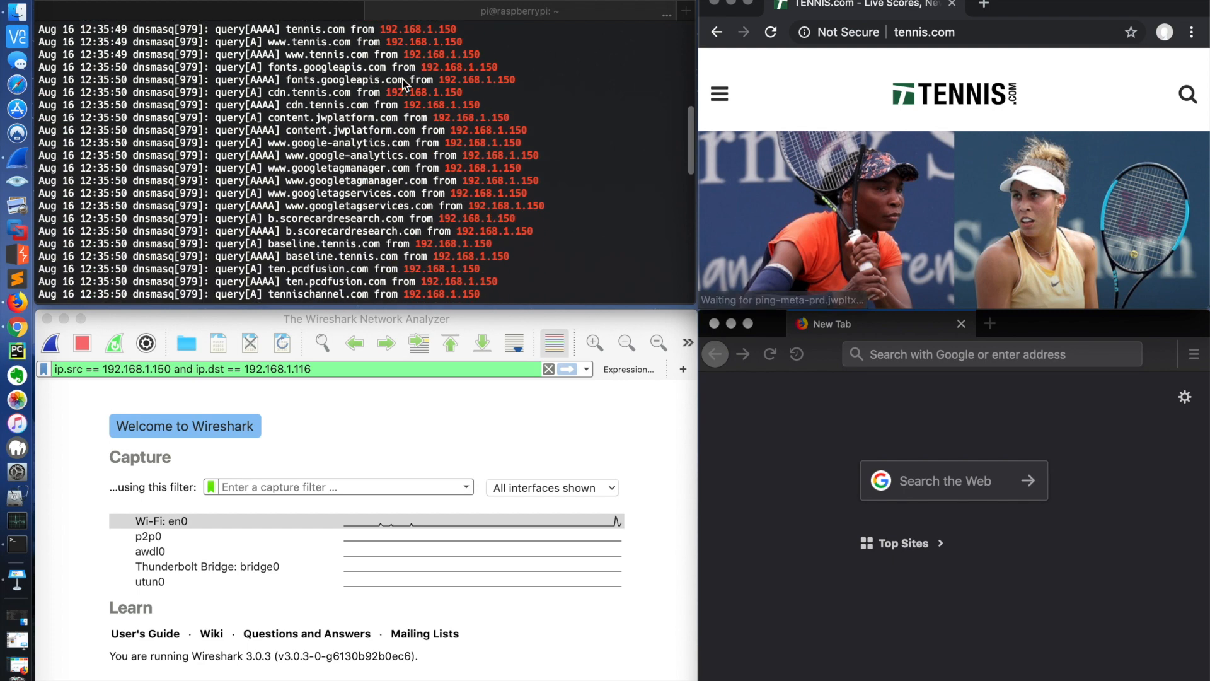
left_click(297, 44)
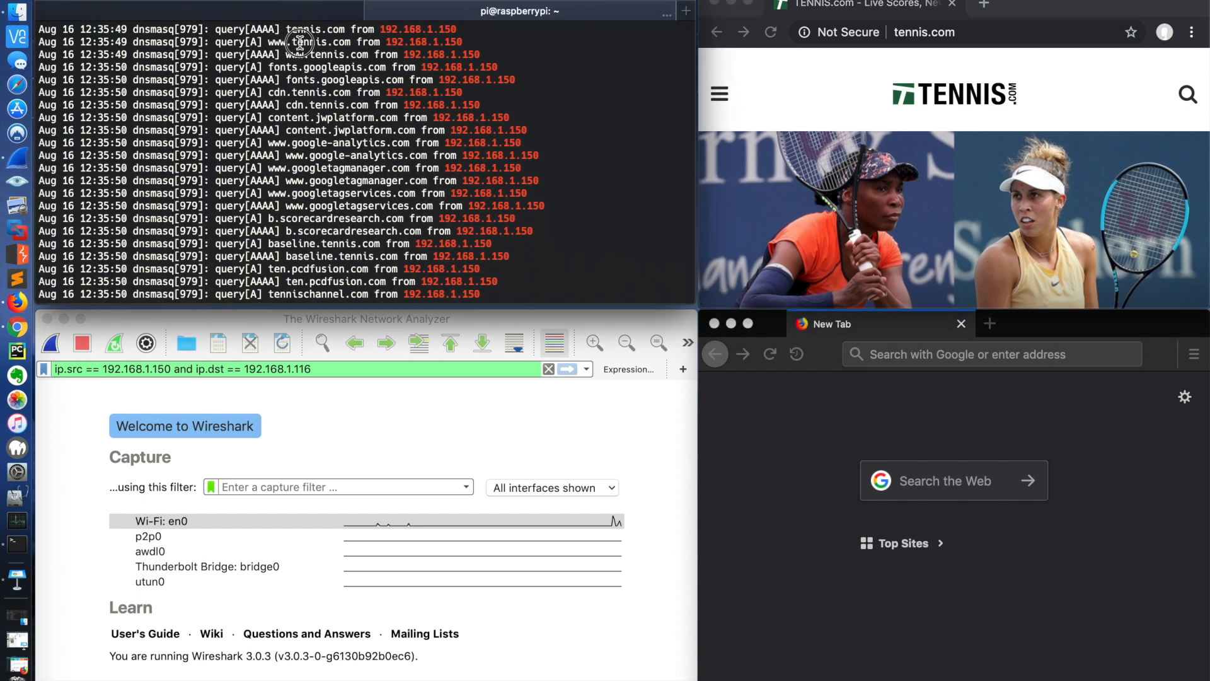
left_click_drag(296, 44, 368, 55)
scroll(349, 77, "down", 1)
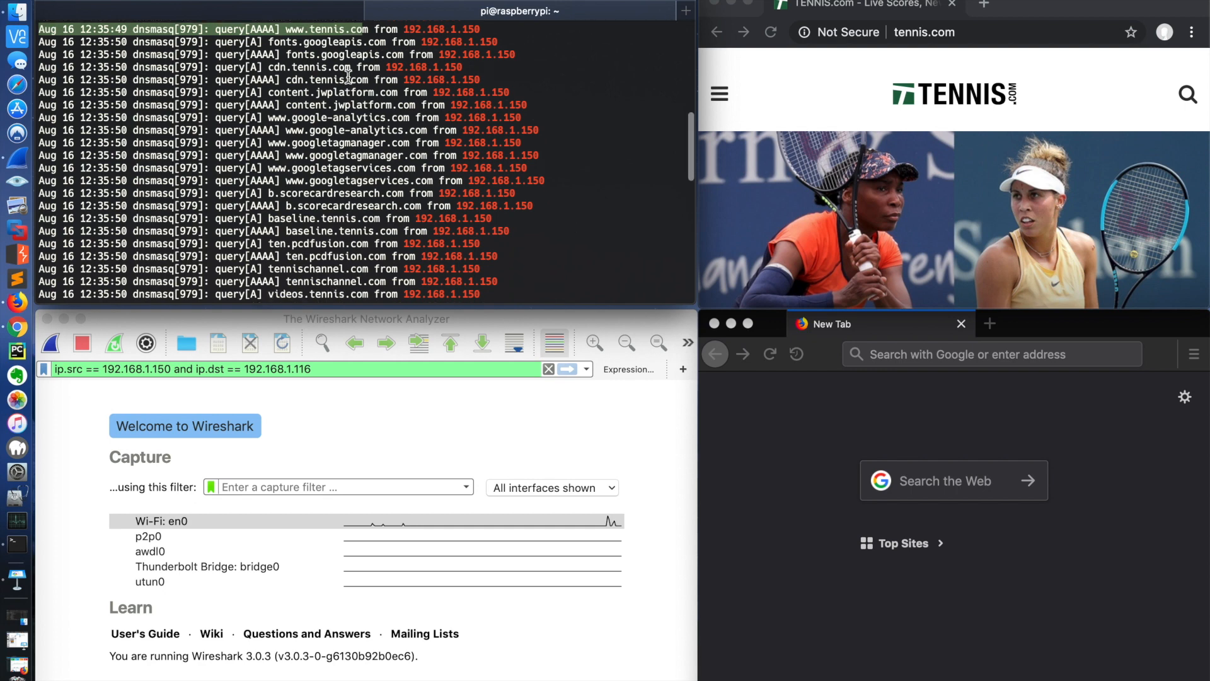
left_click_drag(323, 61, 341, 183)
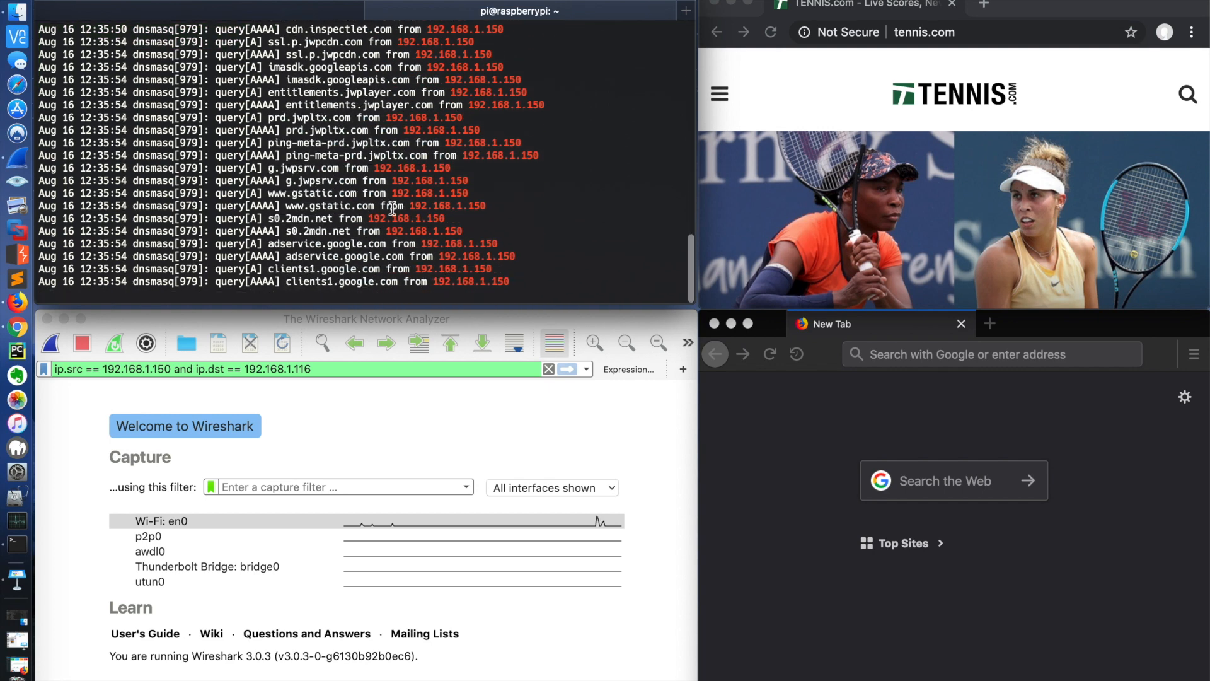
Step: Replace the TENNIS.com tab in Chrome with a new empty tab and check the last entries of the Pi-hole log
left_click(986, 6)
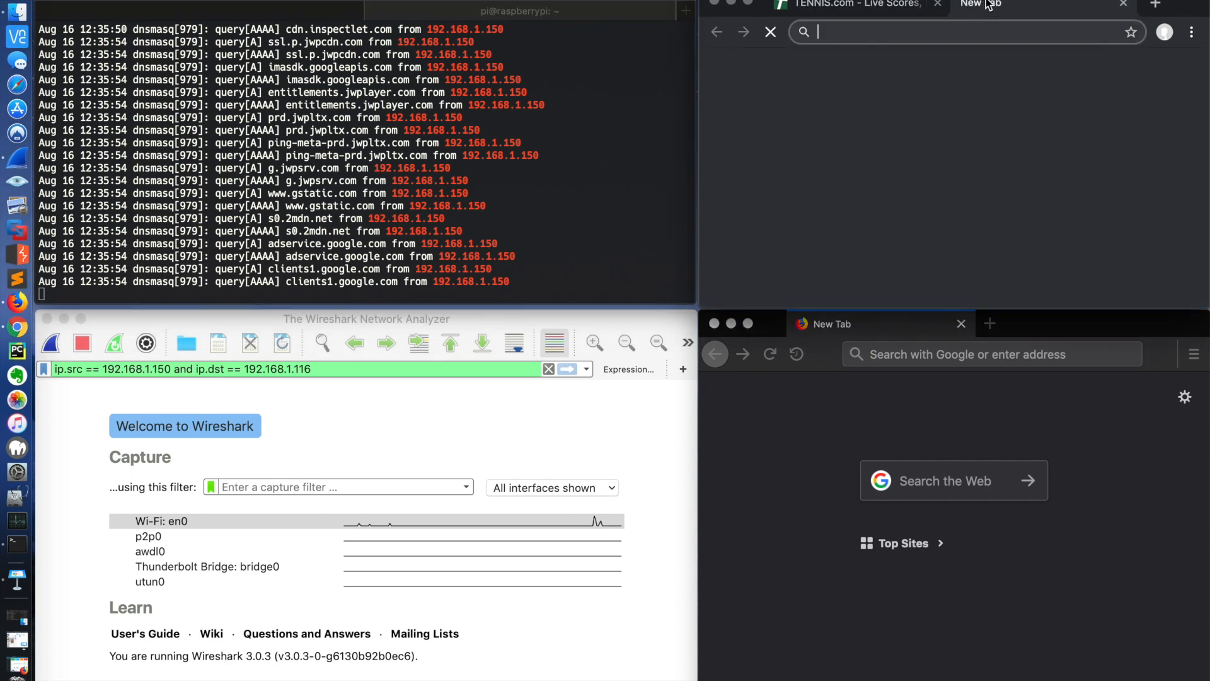
left_click(952, 4)
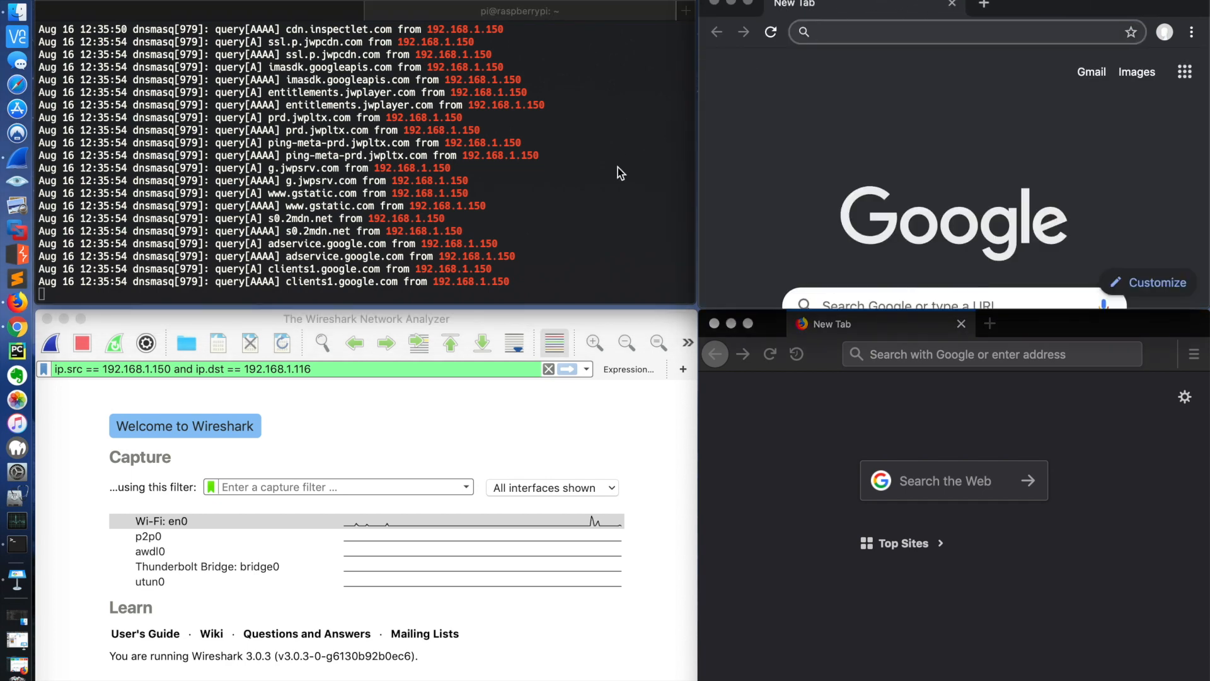
scroll(460, 236, "up", 5)
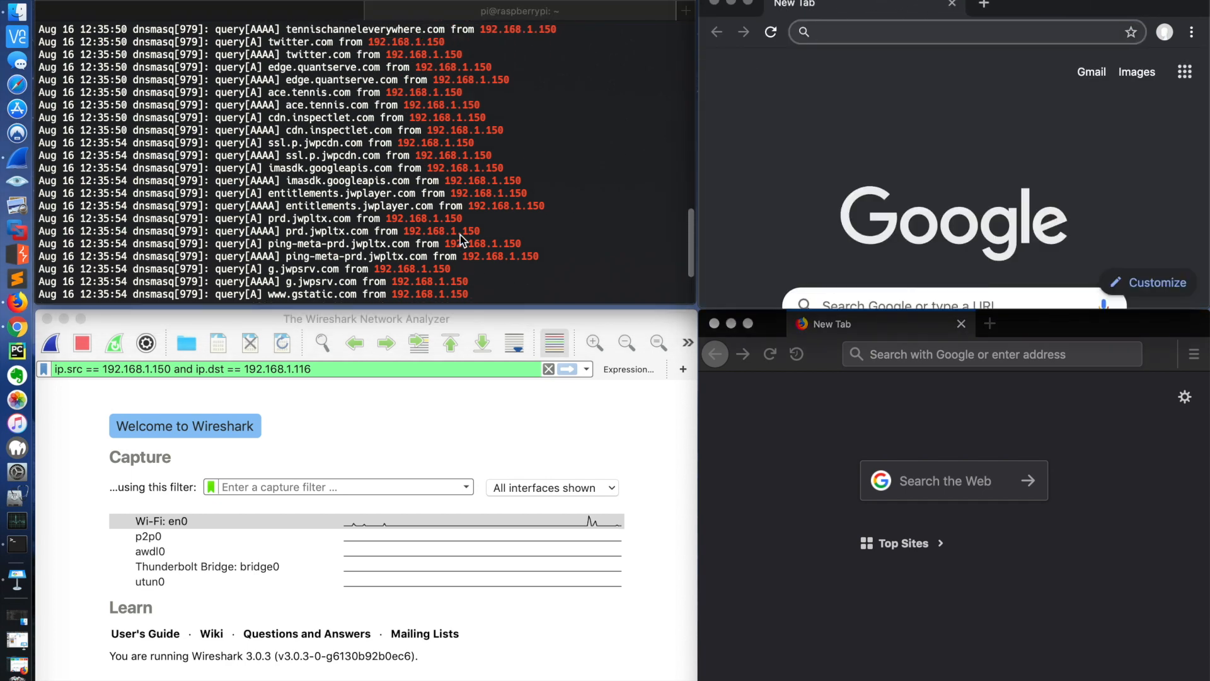
scroll(460, 236, "down", 5)
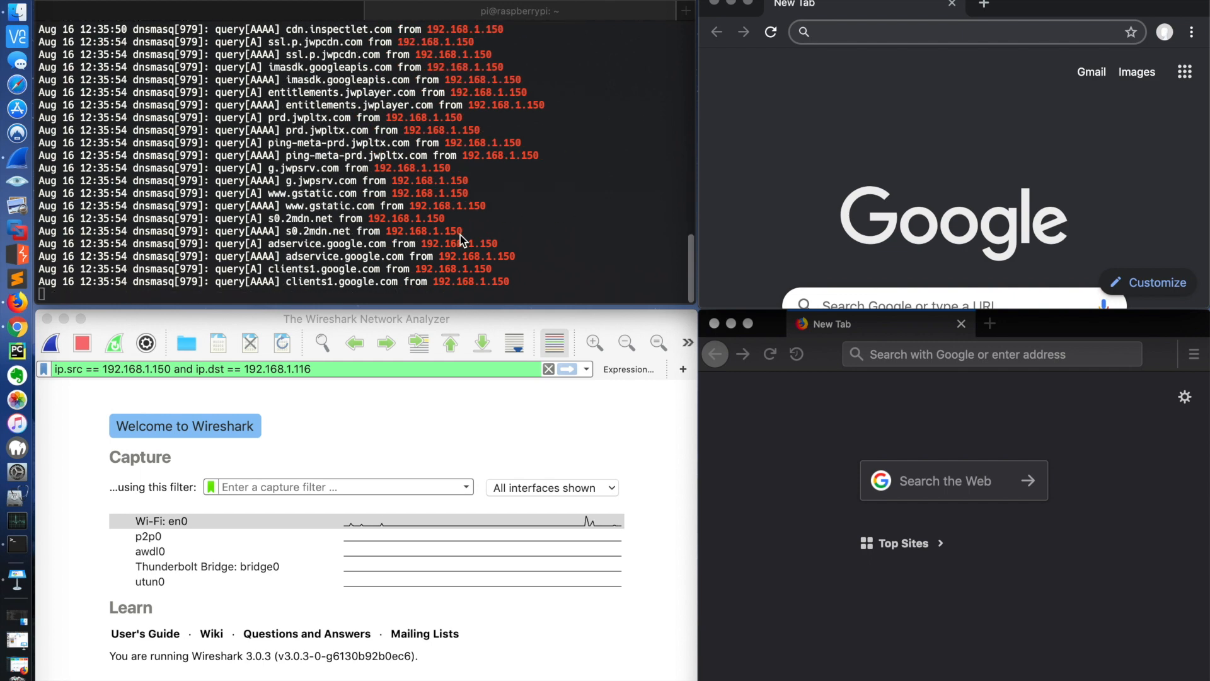
Step: Load tennis.com in Firefox and check the terminal's Pi-hole log for new queries
left_click(899, 354)
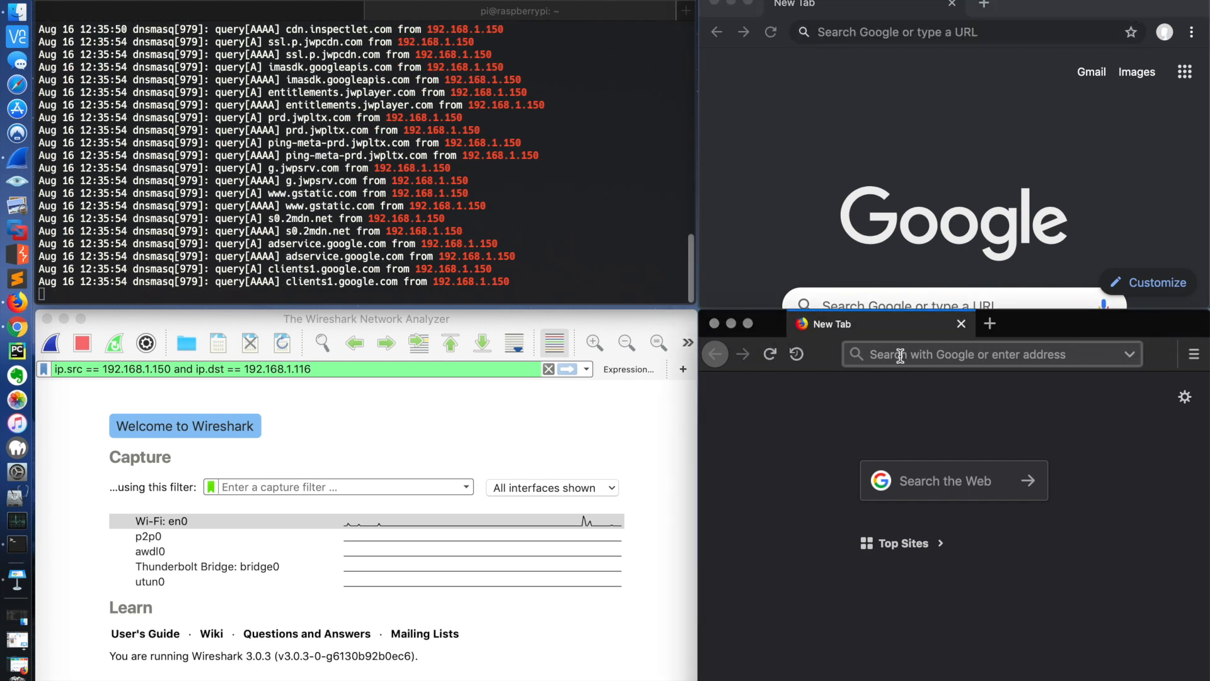
type("tennis.com")
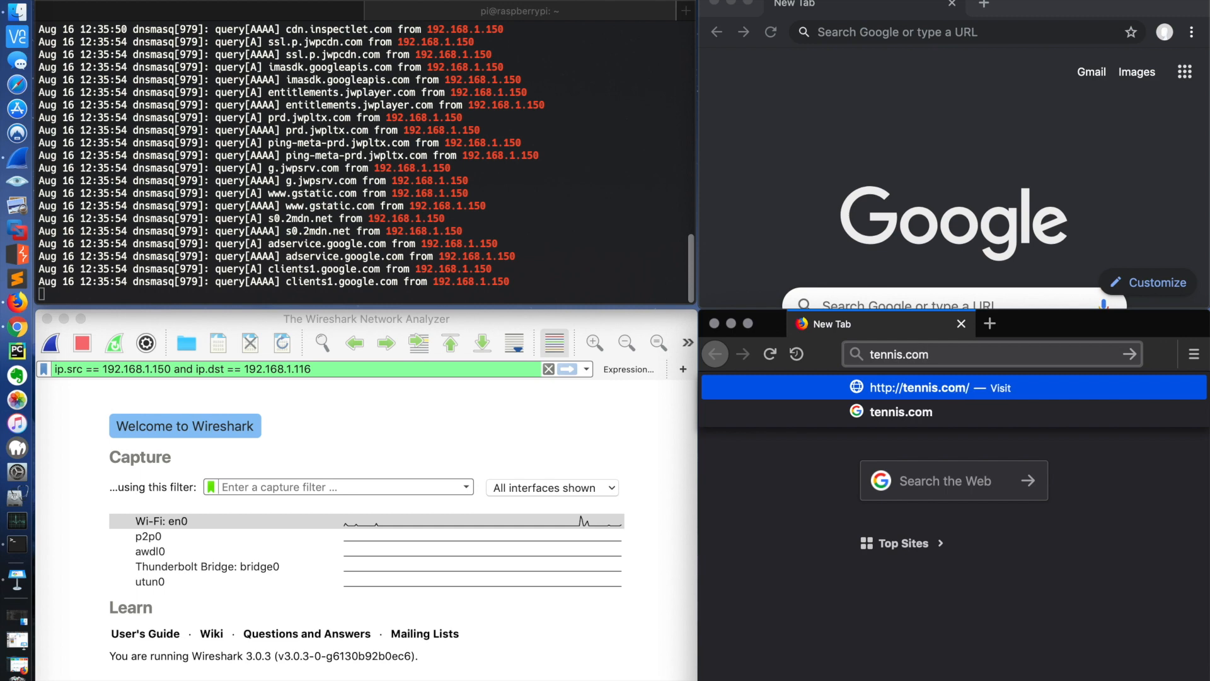
key("Return")
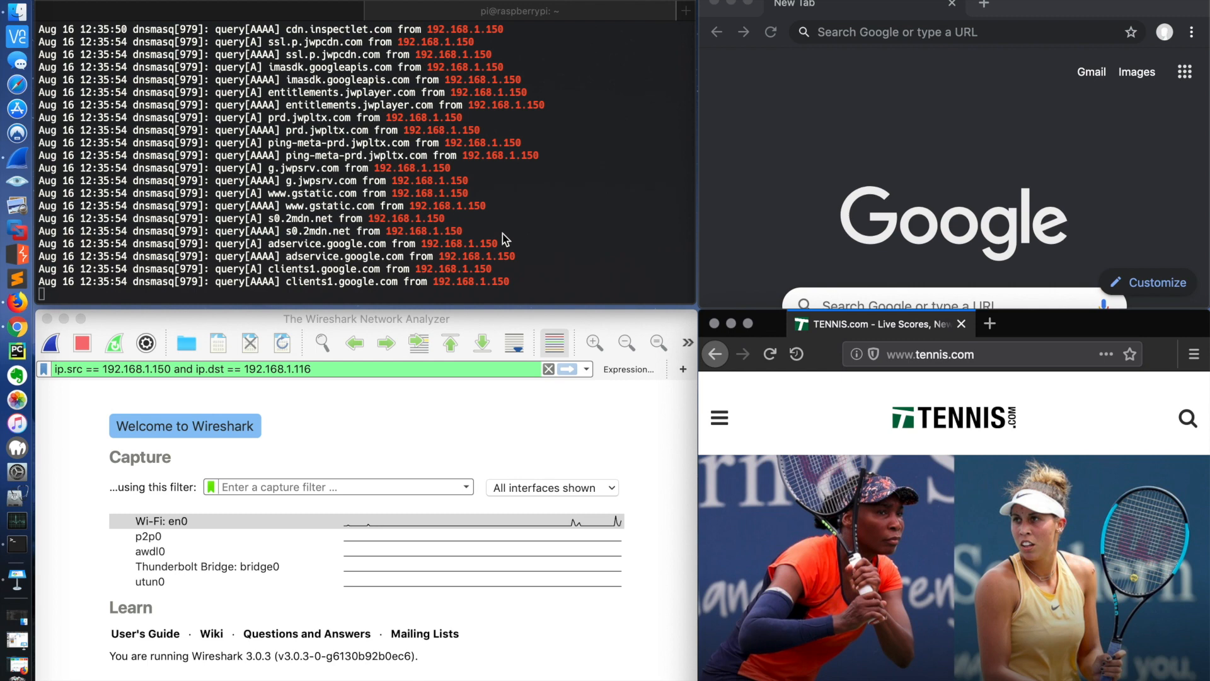
scroll(502, 233, "up", 6)
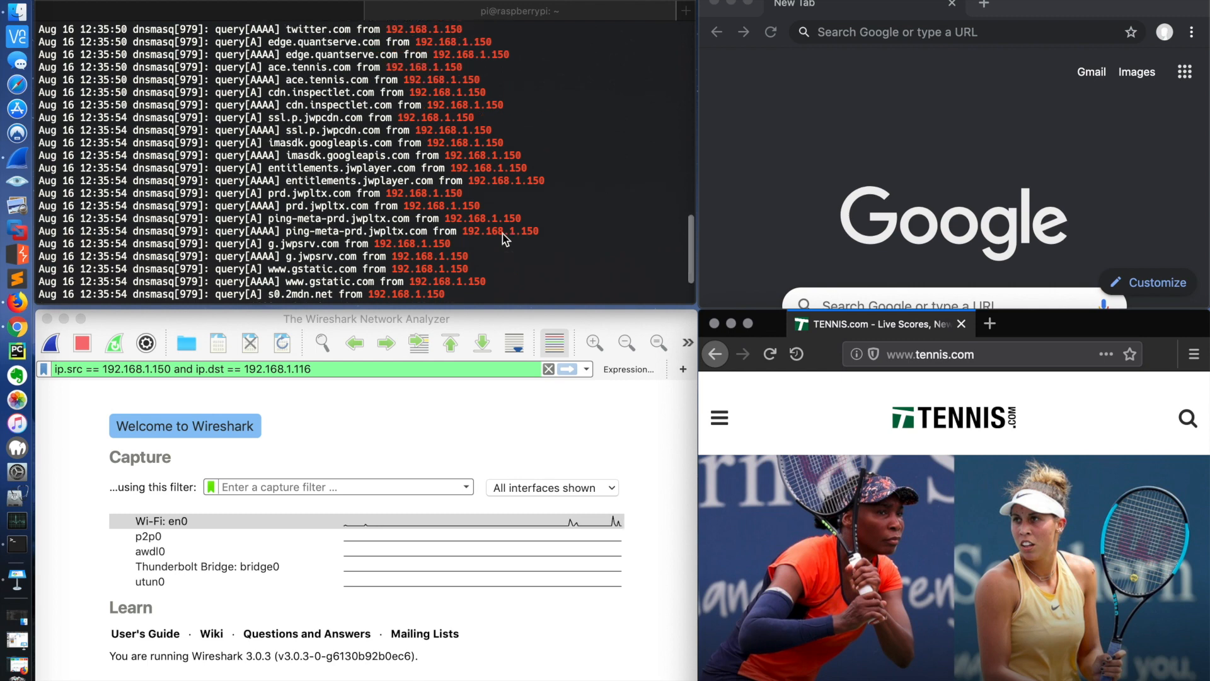
Step: Look back through the Pi-hole log's tennis-related queries and return to its latest entries
scroll(502, 233, "up", 11)
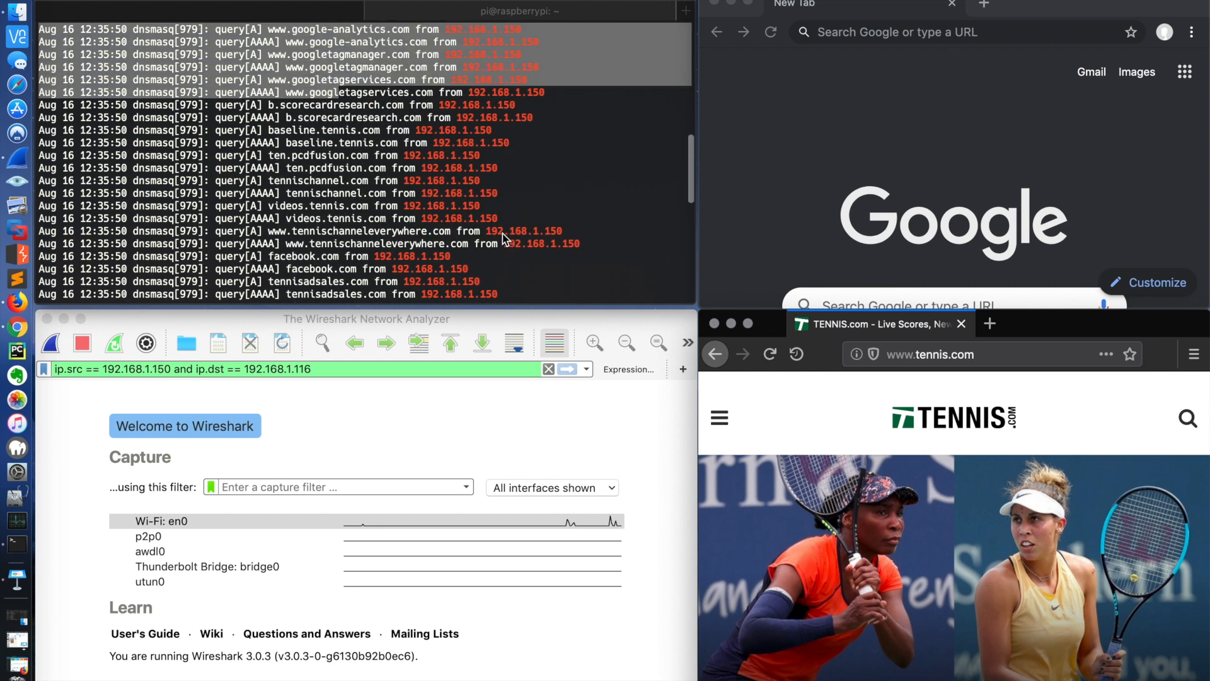
scroll(503, 237, "down", 13)
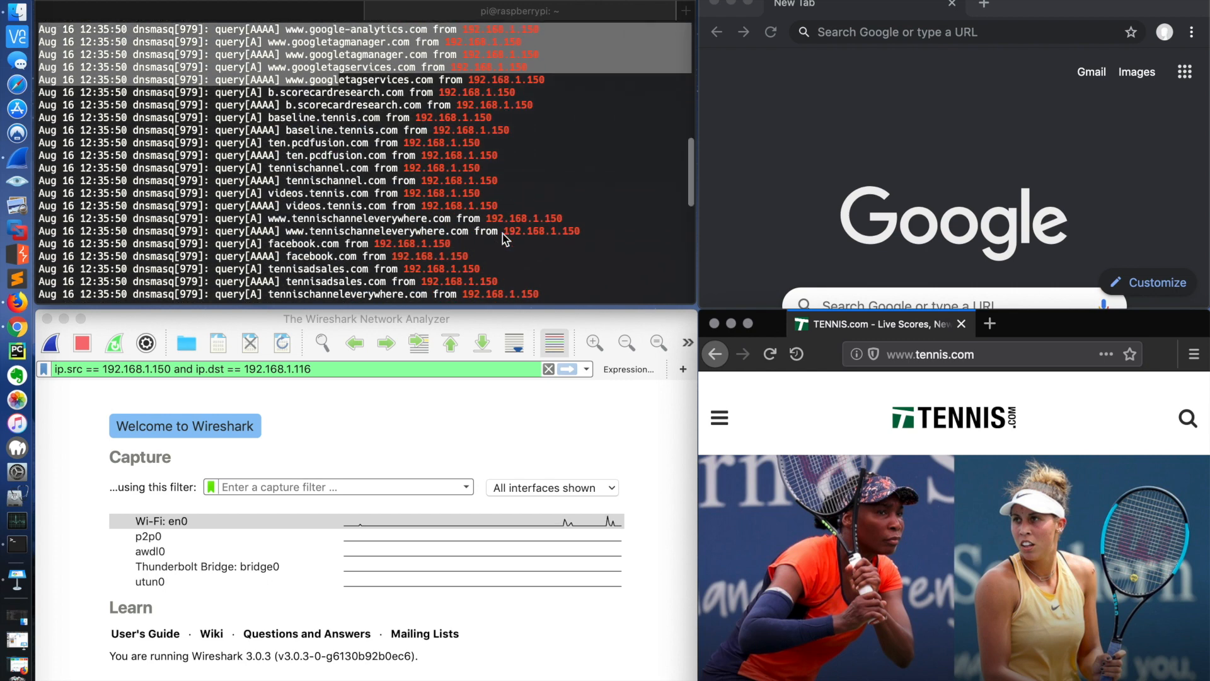
scroll(502, 237, "down", 2)
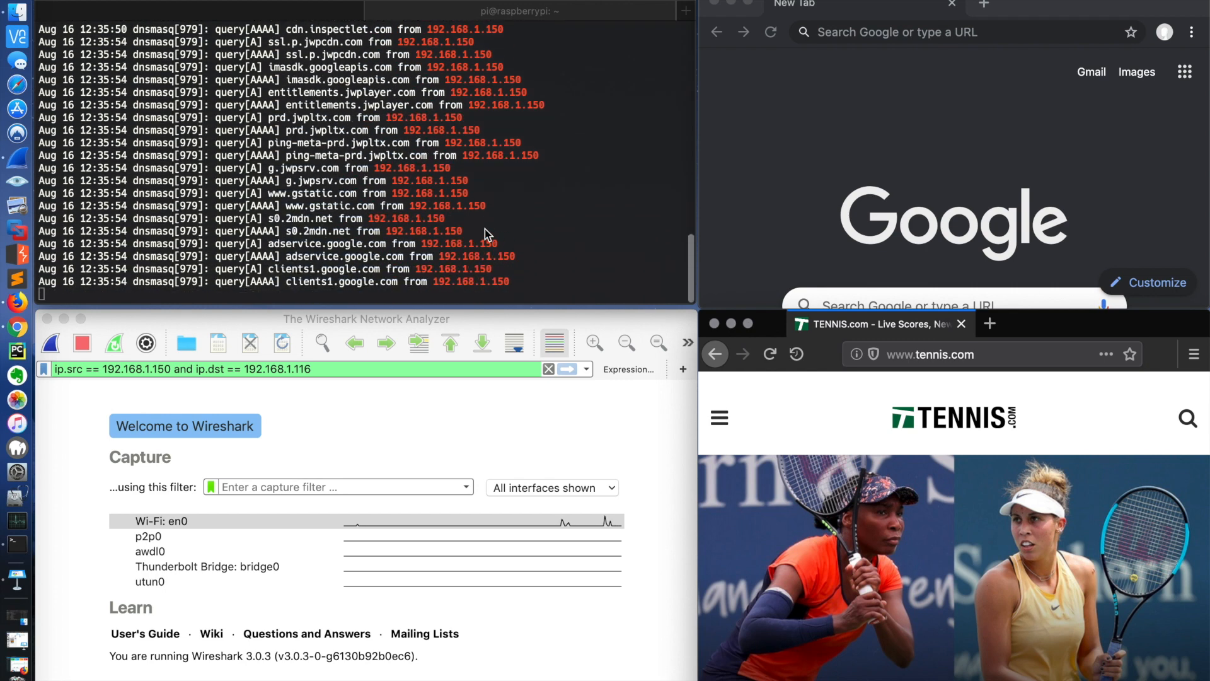
left_click(496, 212)
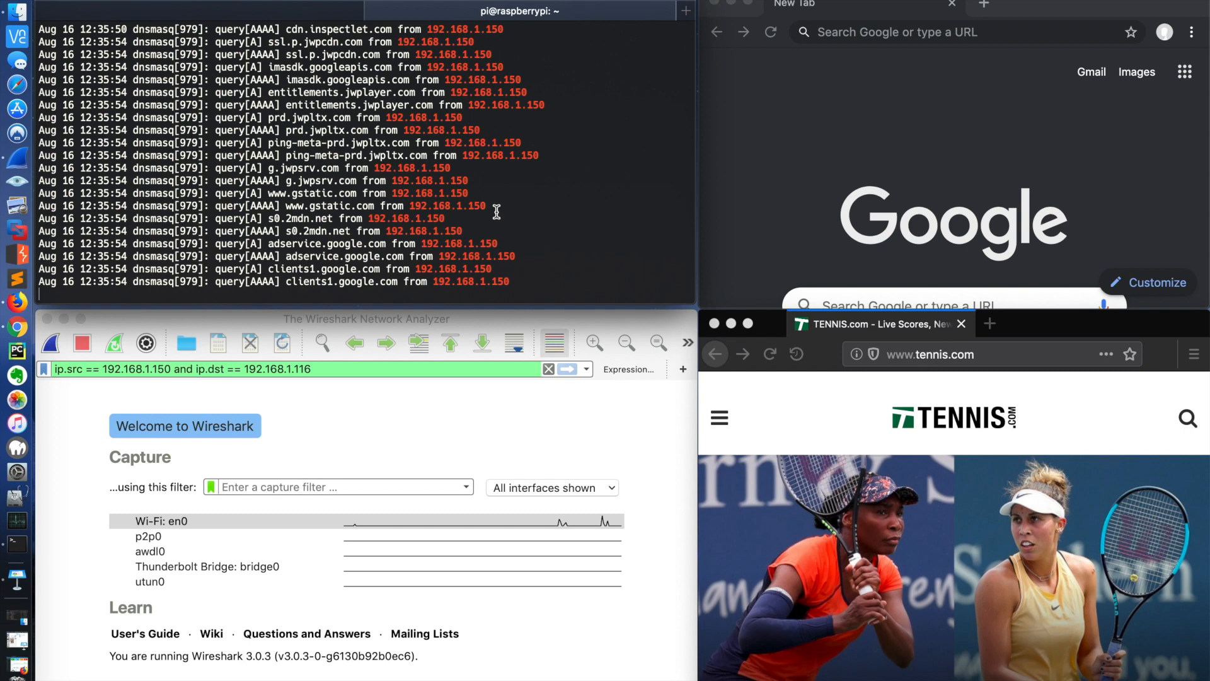
Step: Replace the TENNIS.com tab in Firefox with a new empty tab and load pingpong.com in it
left_click(988, 330)
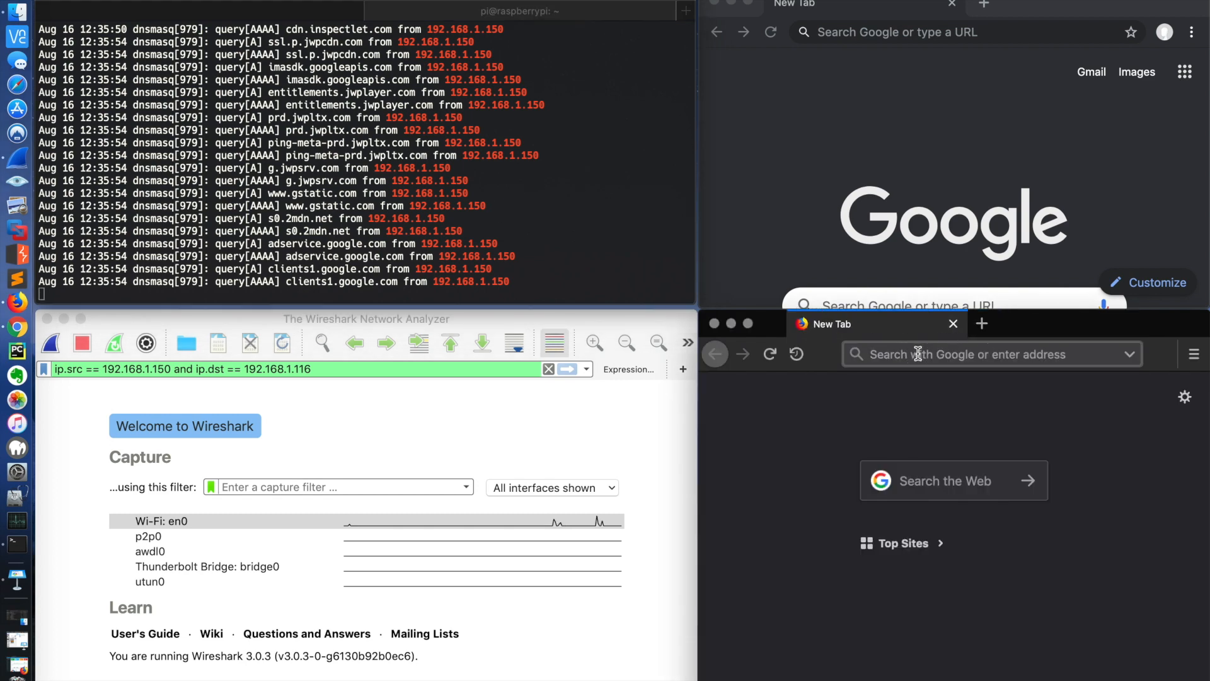
type("pingpong.co")
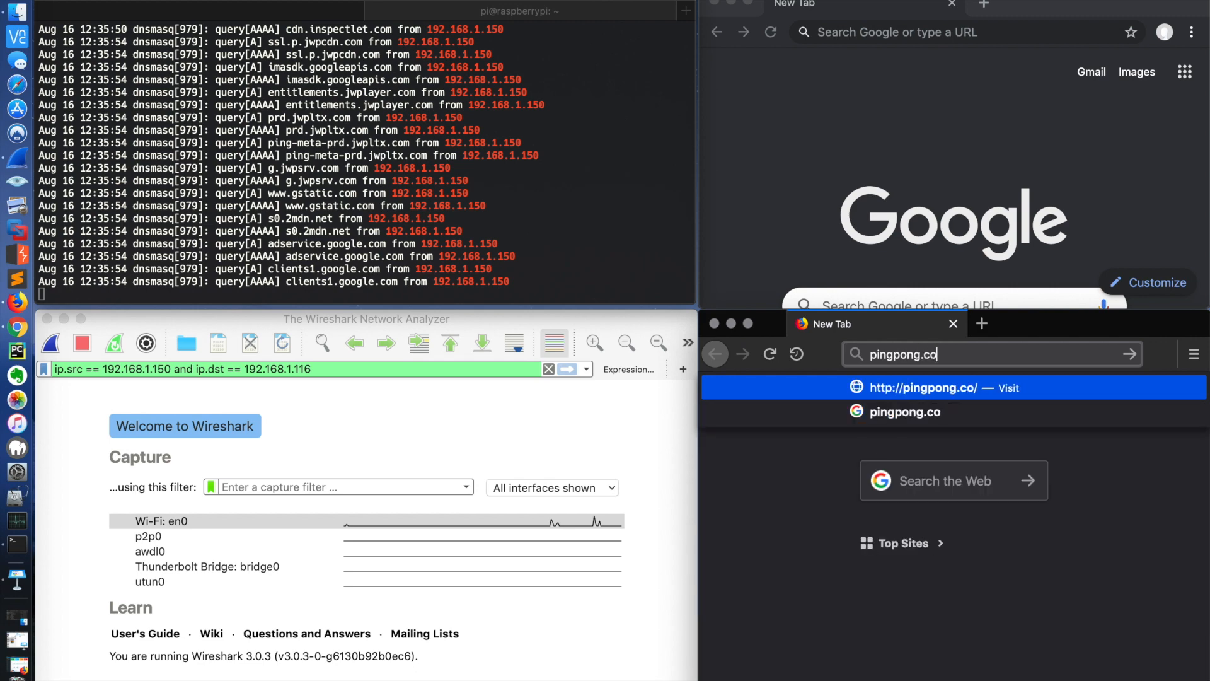
type("m")
key("Return")
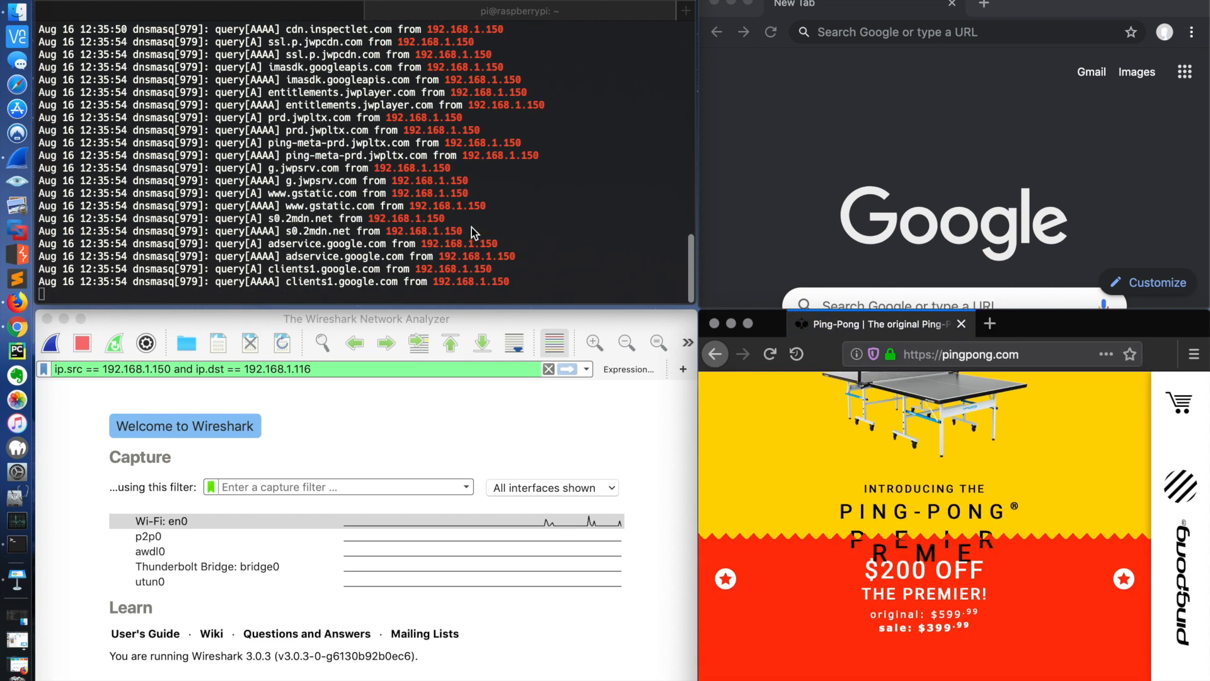
Step: Load pingpong.com in Chrome and check the terminal's Pi-hole log for the related queries
left_click(918, 29)
type("pingpong.com")
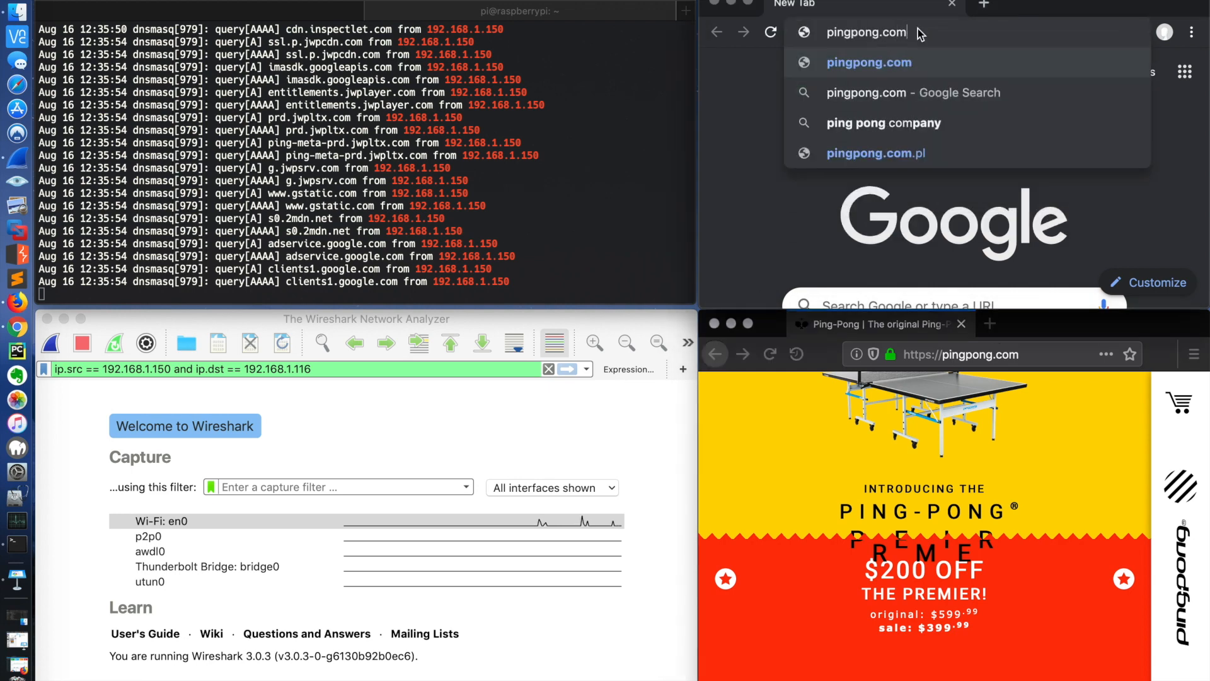
key("Return")
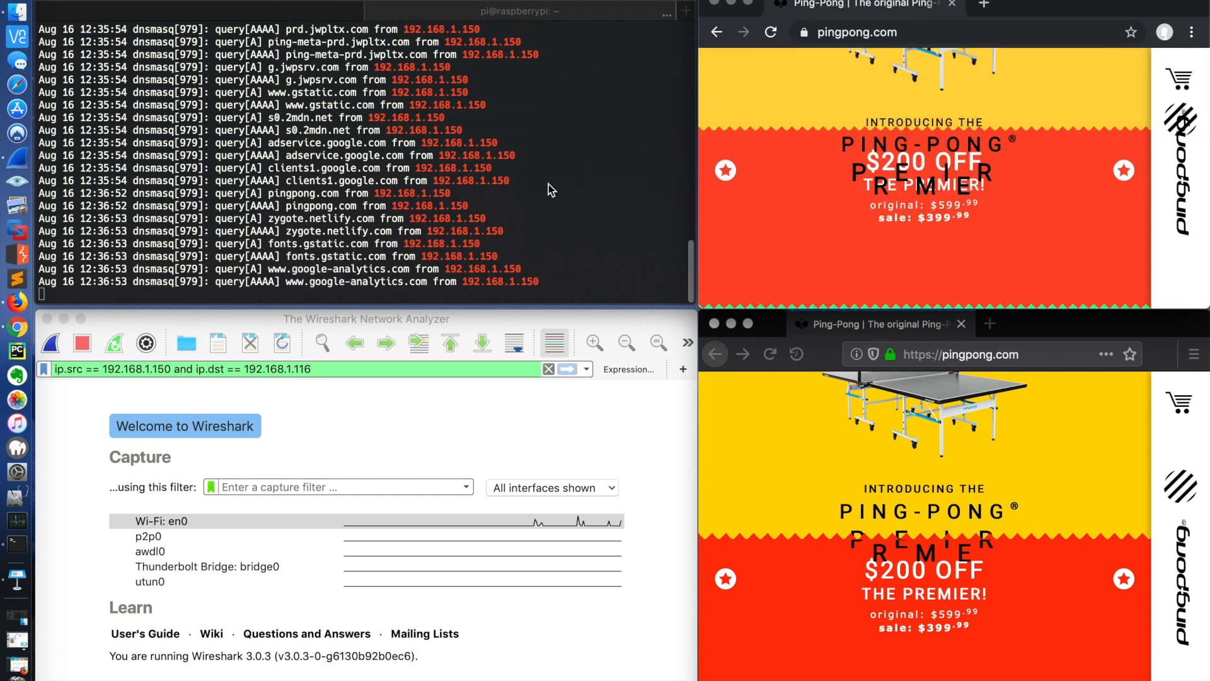
scroll(549, 184, "up", 5)
scroll(548, 184, "down", 5)
Step: Replace the Ping-Pong tab with a new empty tab in Firefox and in Chrome
key("super+t")
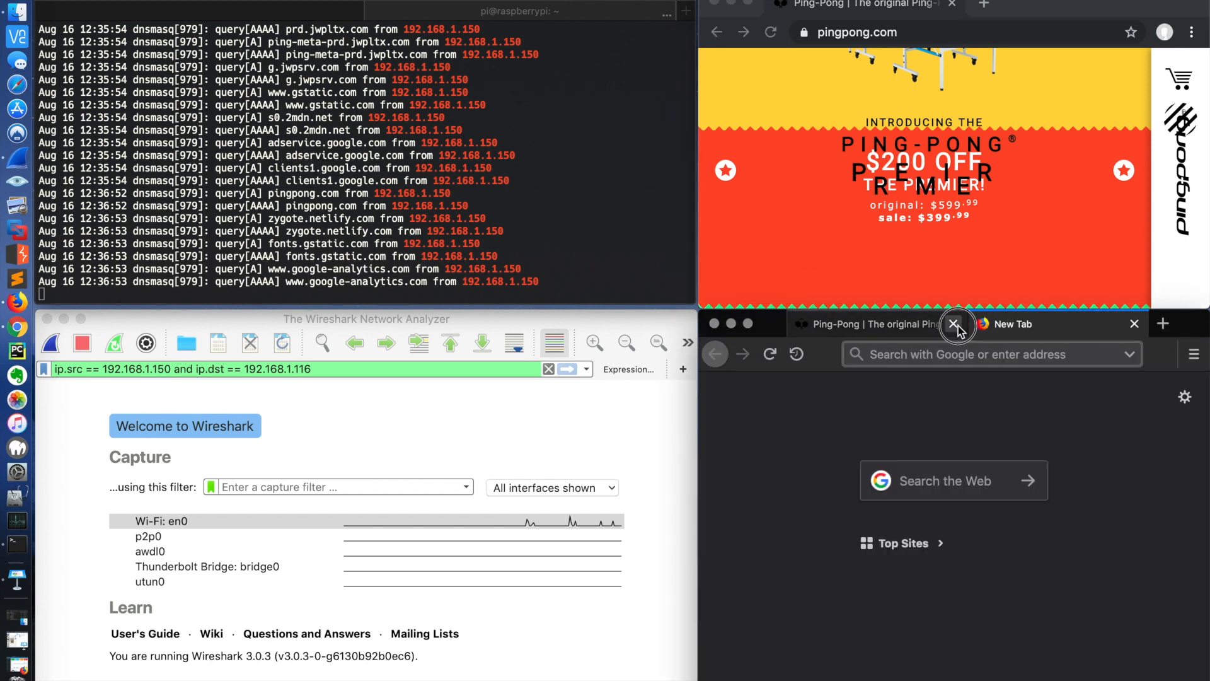
left_click(961, 323)
key("super+t")
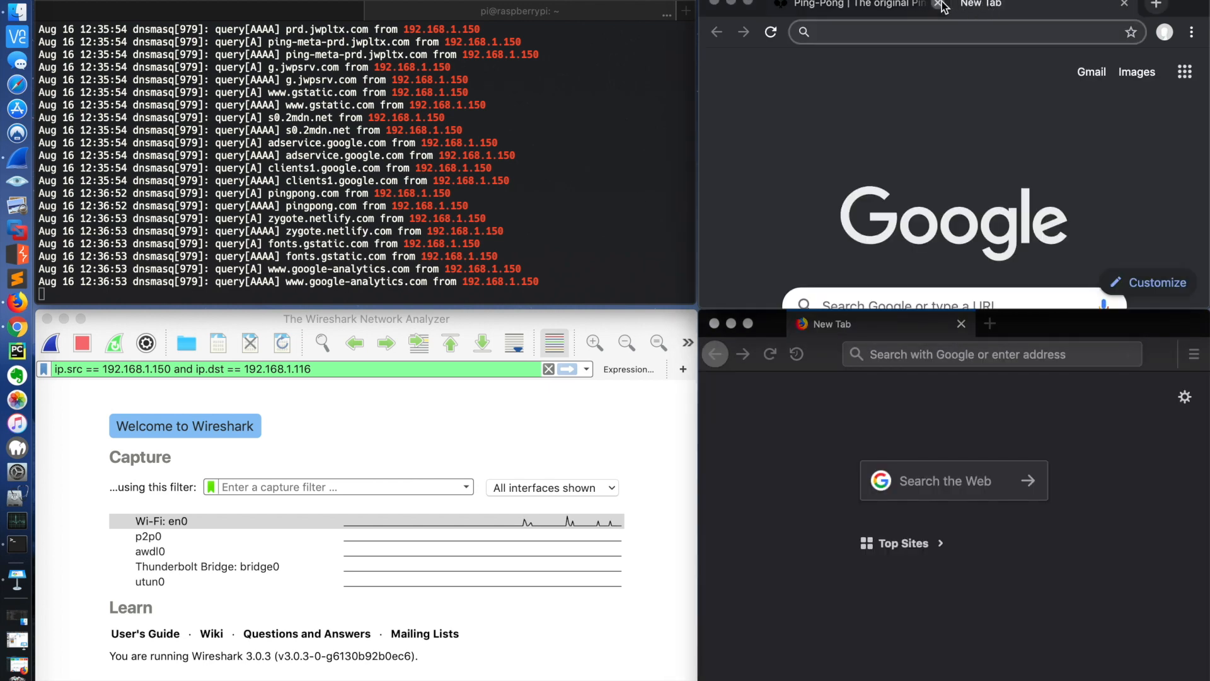
left_click(951, 4)
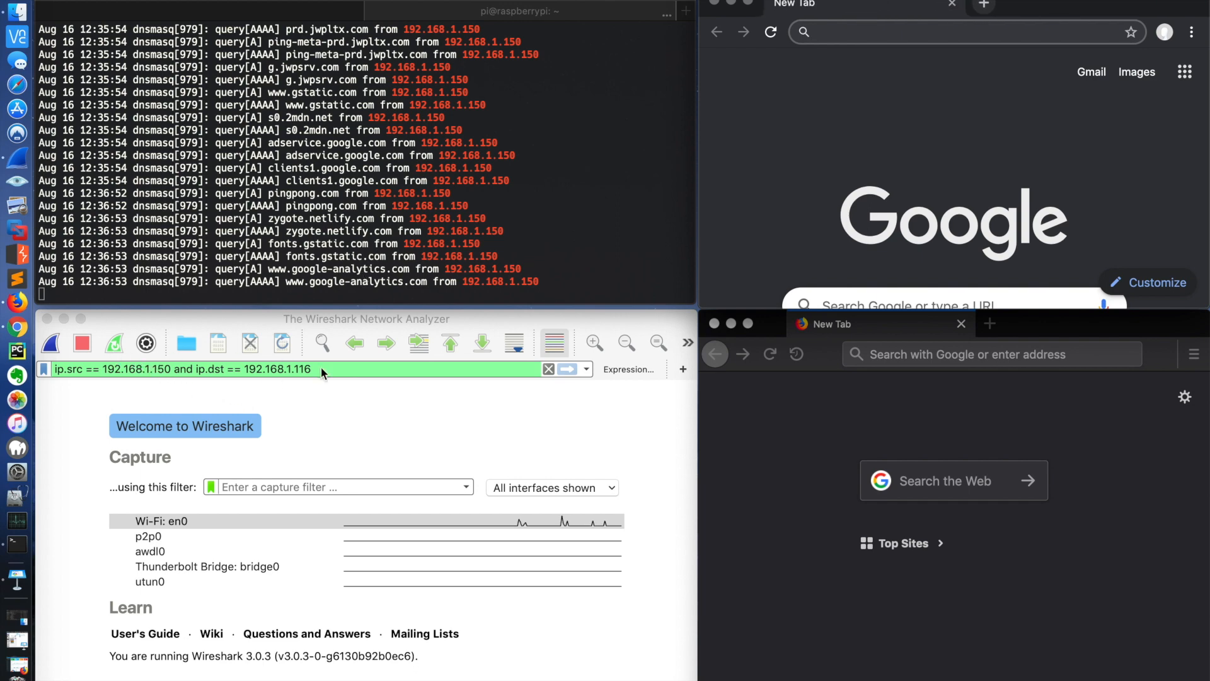
Step: Start a Wireshark capture on Wi-Fi: en0 and review the source and destination addresses in the display filter while following the newest packets
left_click(57, 345)
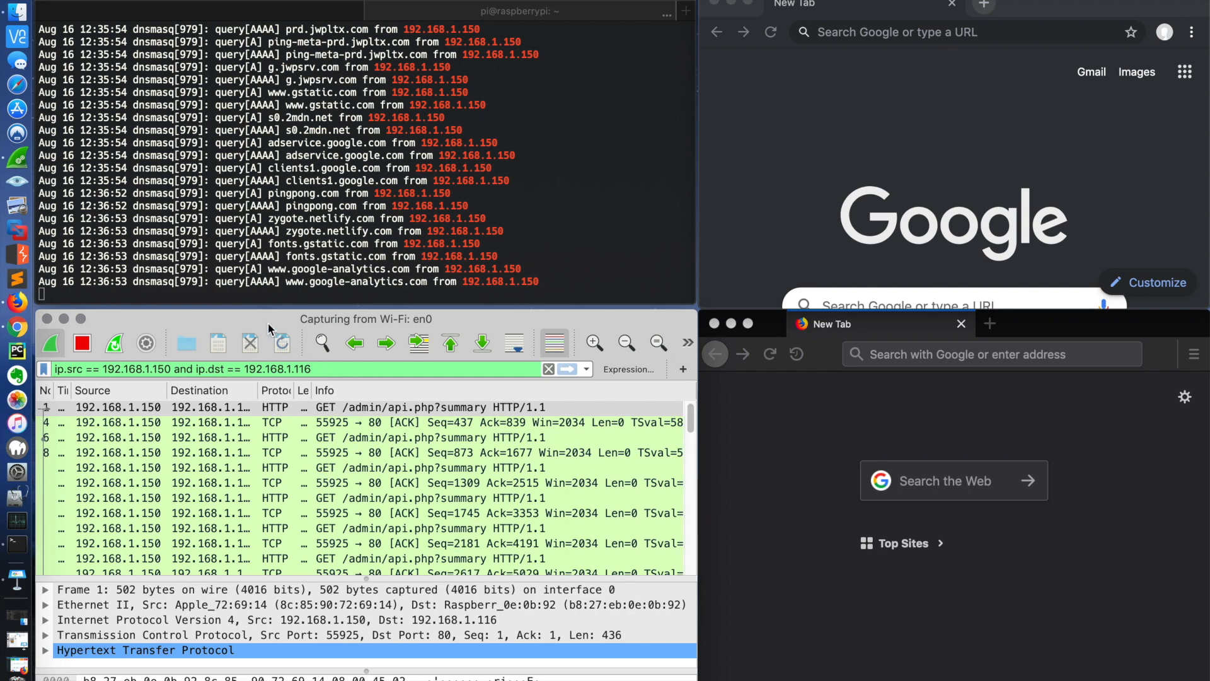
scroll(424, 513, "down", 5)
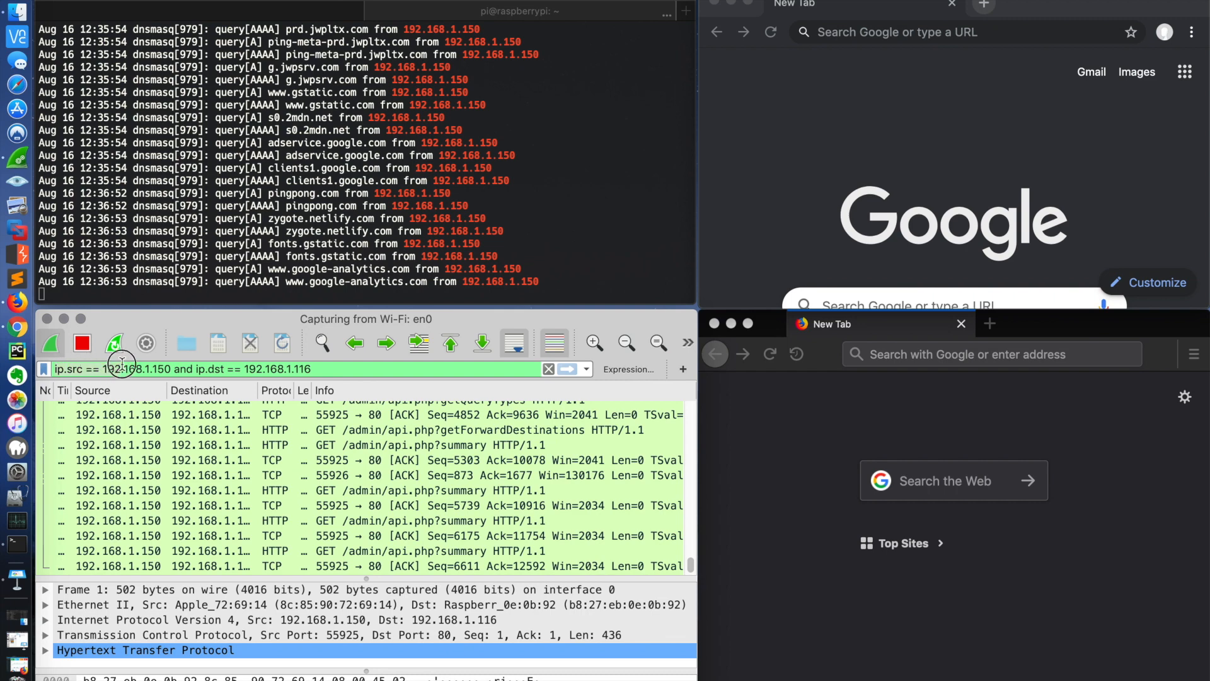
left_click(169, 365)
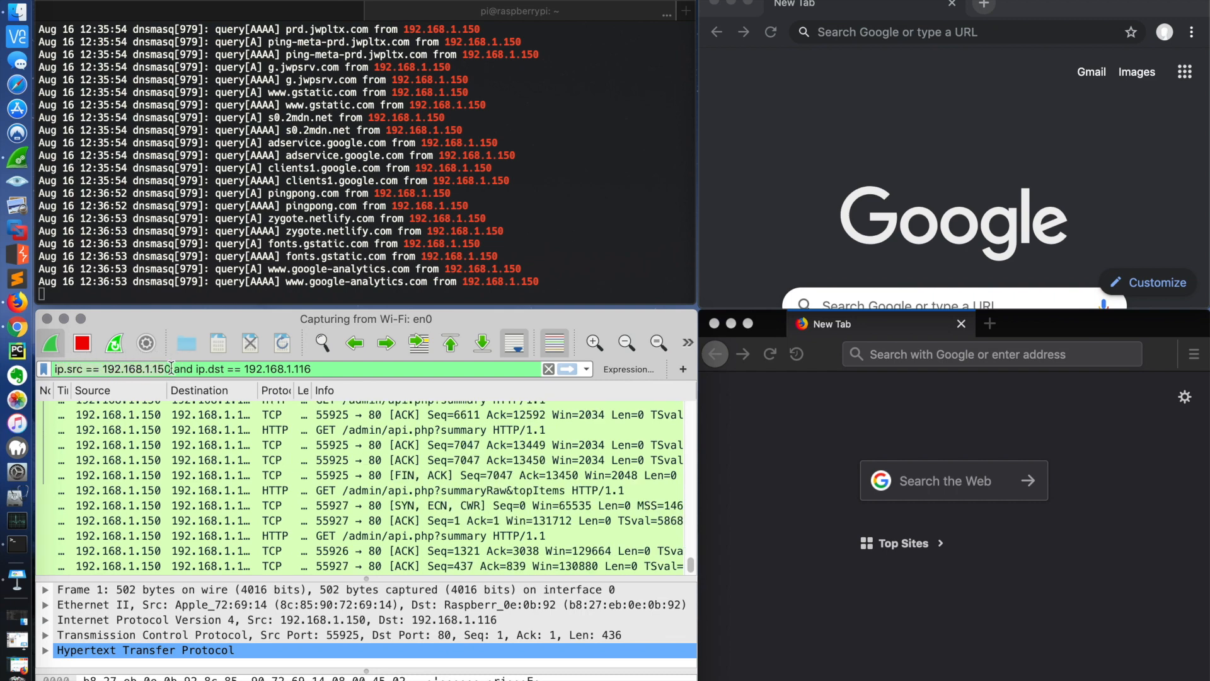
left_click(312, 366)
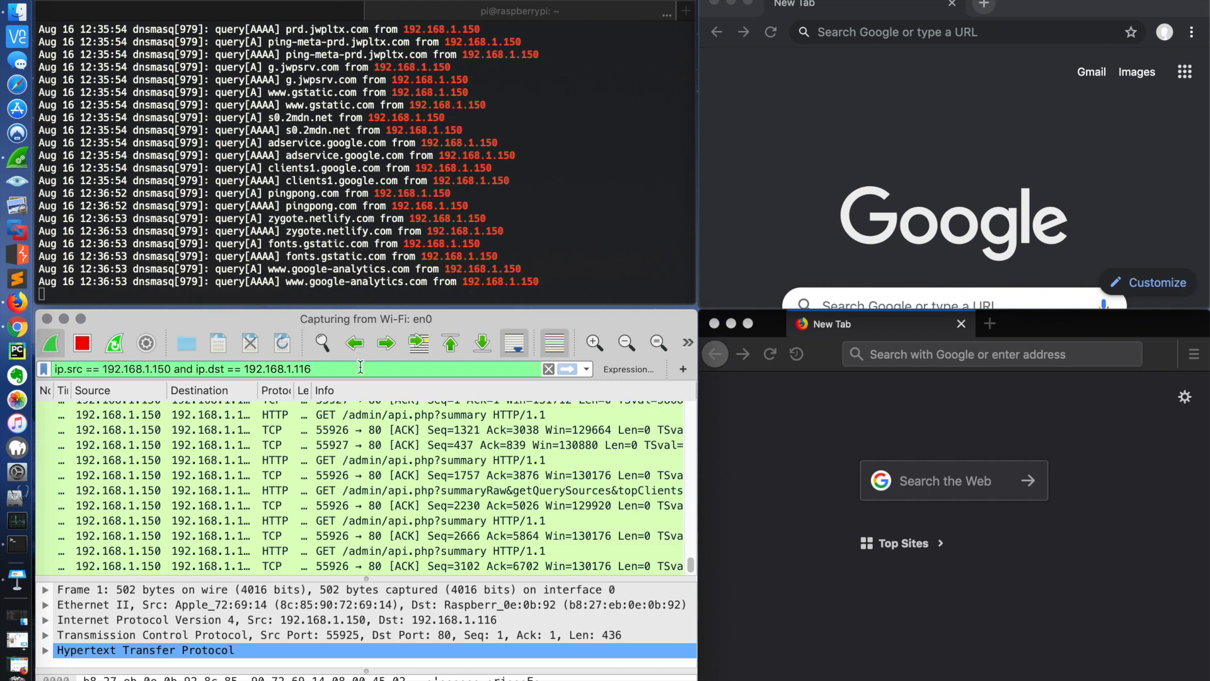
Step: Load pingpong.com in Chrome's empty tab and look through the captured Wireshark packets for DNS queries
left_click(901, 31)
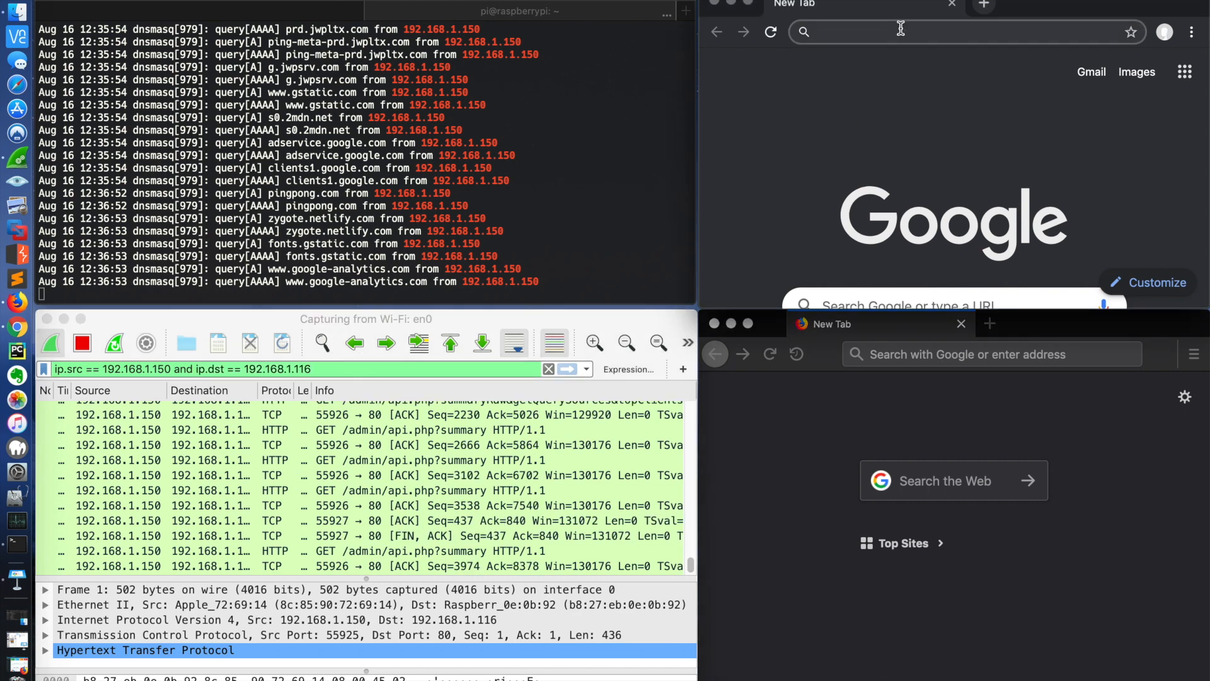
type("pingpong.com")
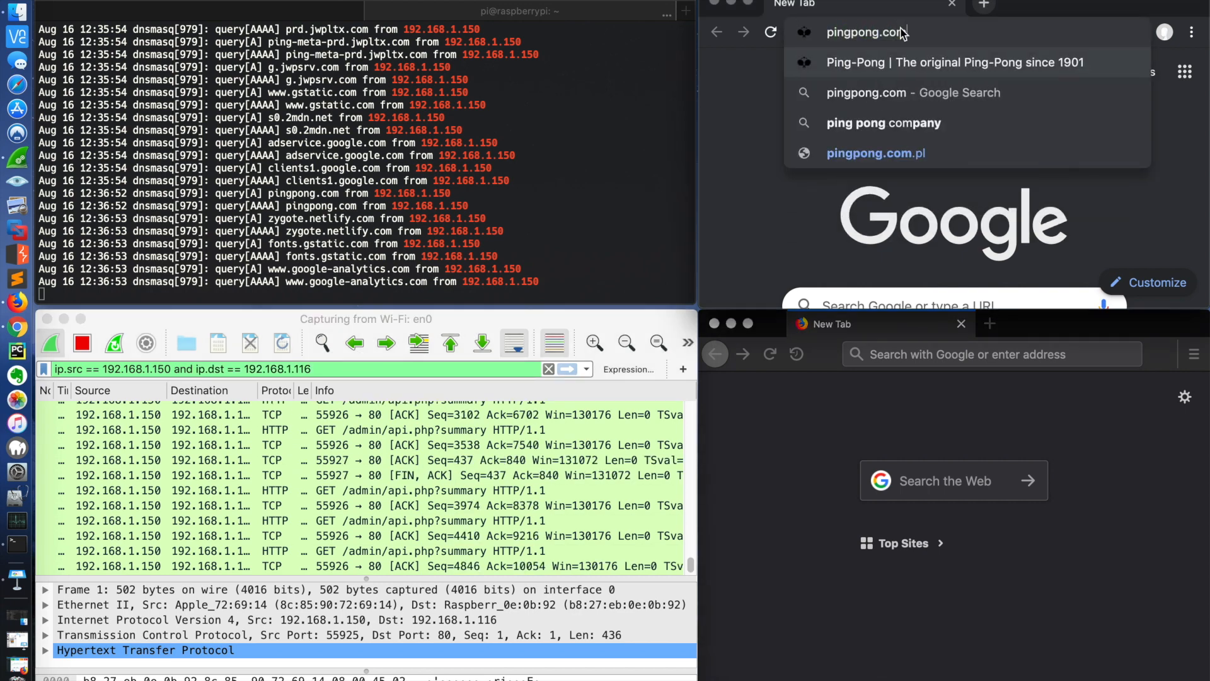
key("Return")
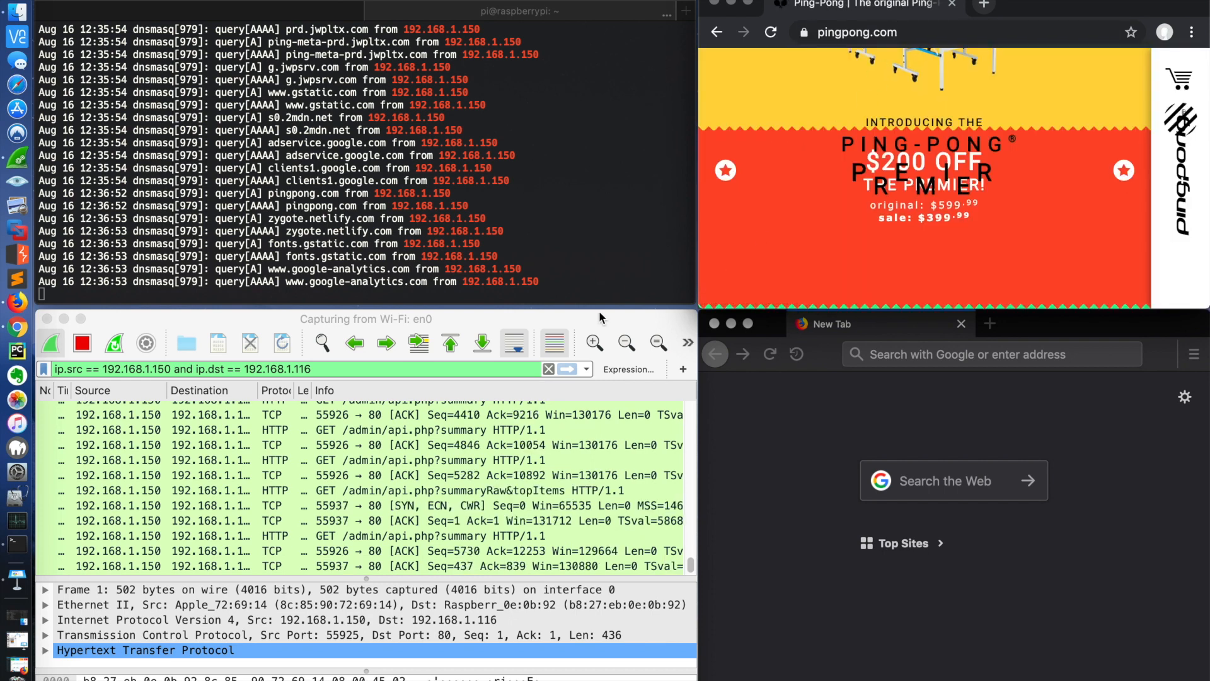
scroll(508, 452, "up", 3)
scroll(508, 453, "up", 5)
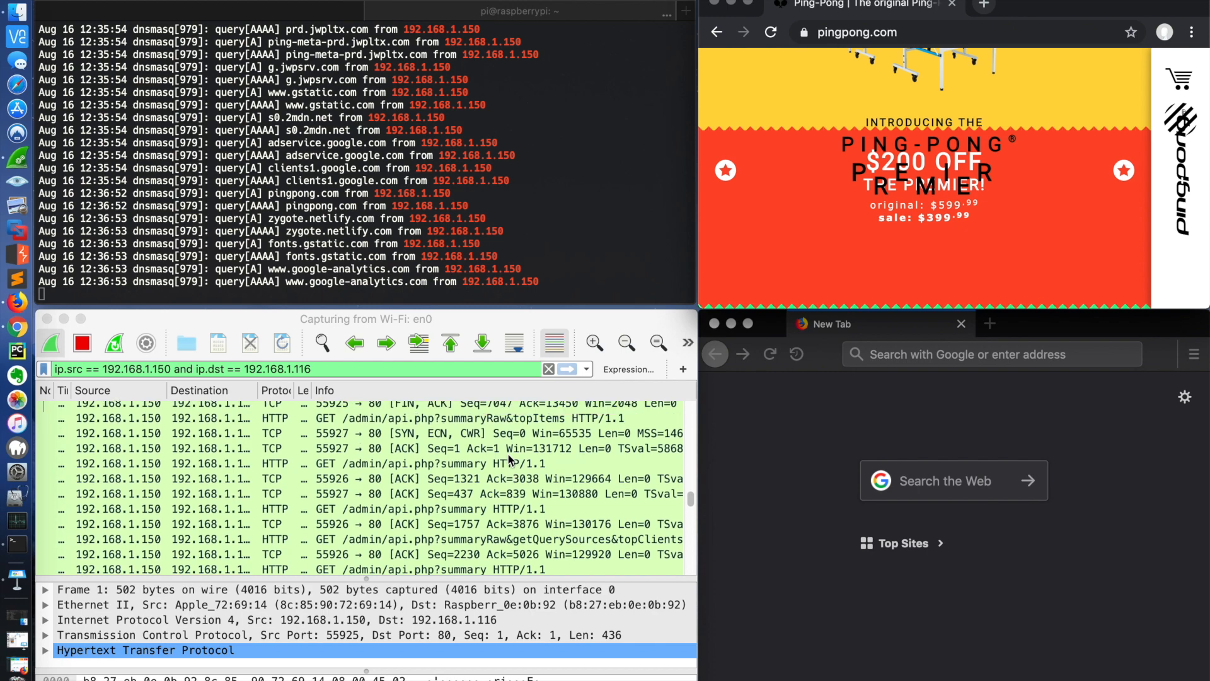
scroll(508, 453, "down", 8)
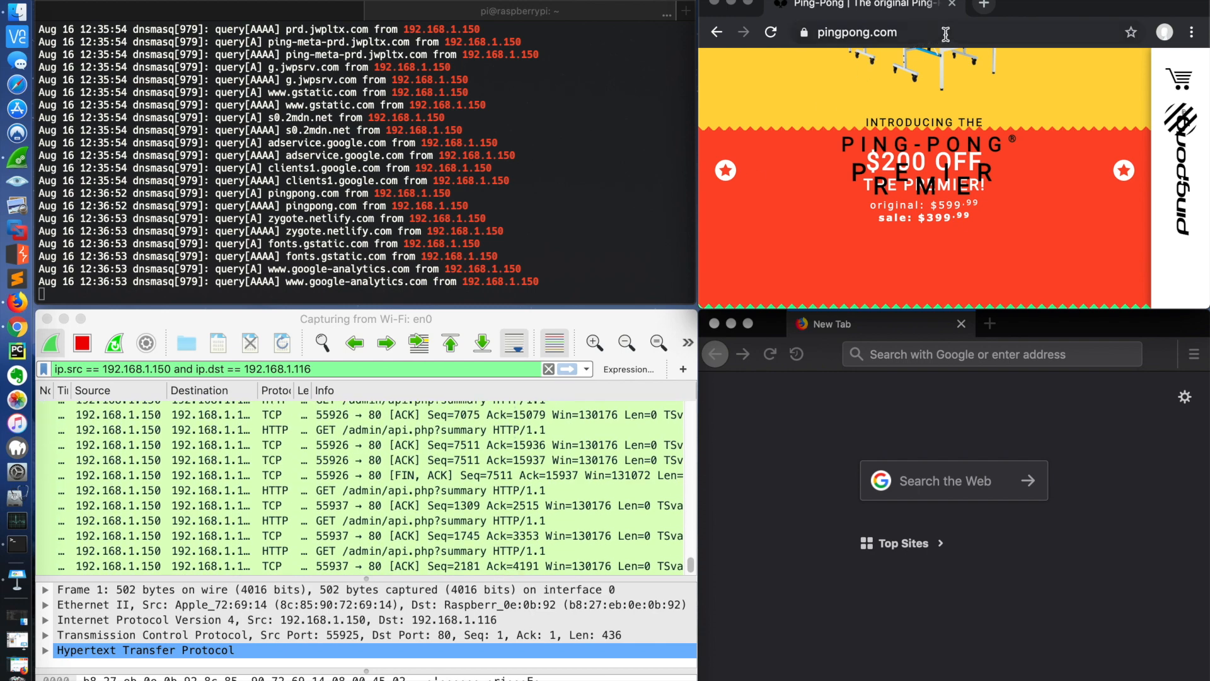
Step: Replace the Ping-Pong tab in Chrome with a new empty tab and load hockey.com in it
left_click(983, 5)
left_click(952, 4)
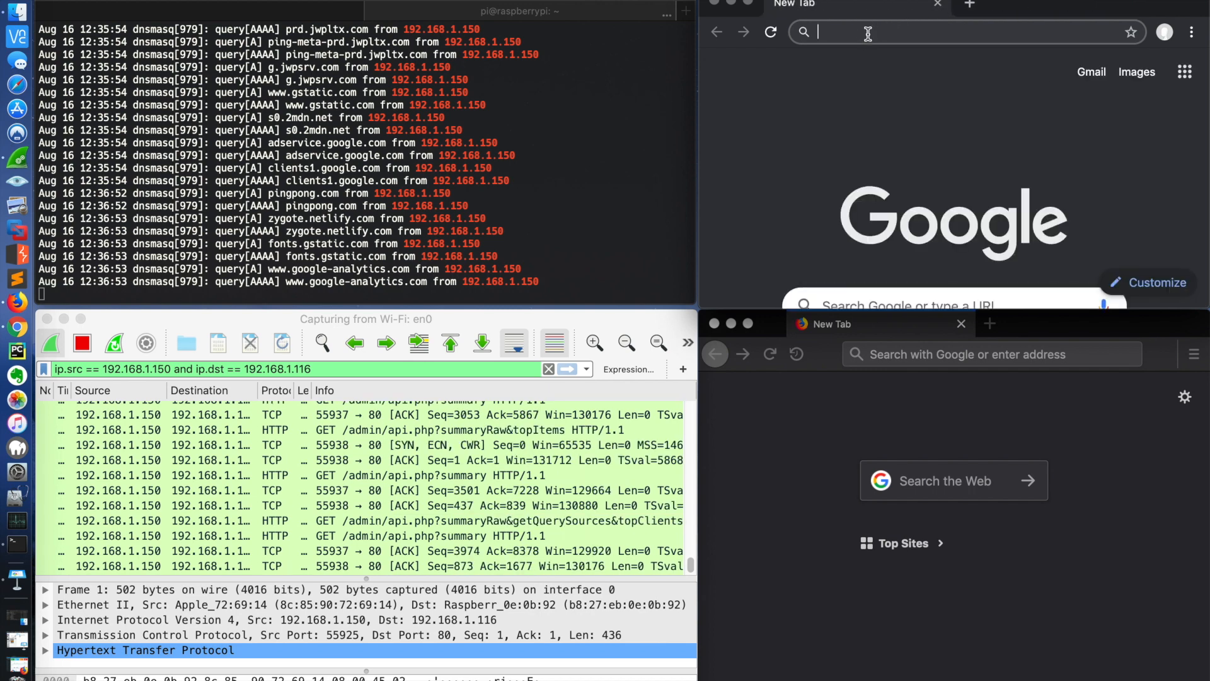
type("h")
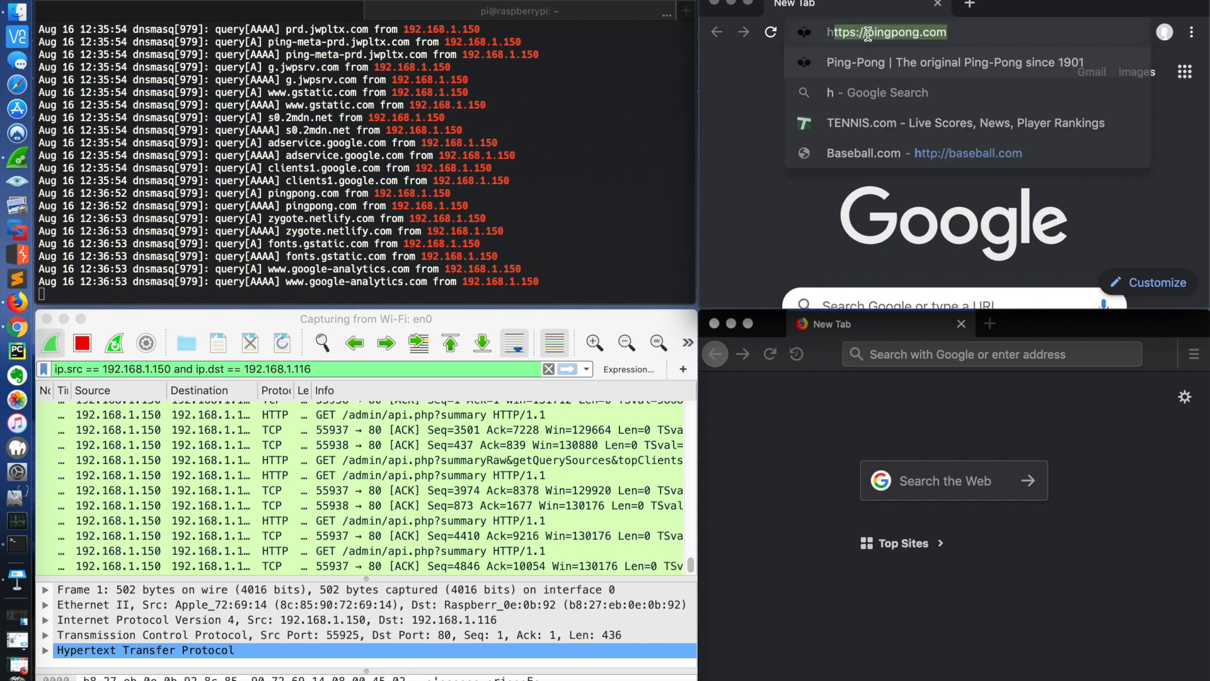
type("ockey.com")
key("Return")
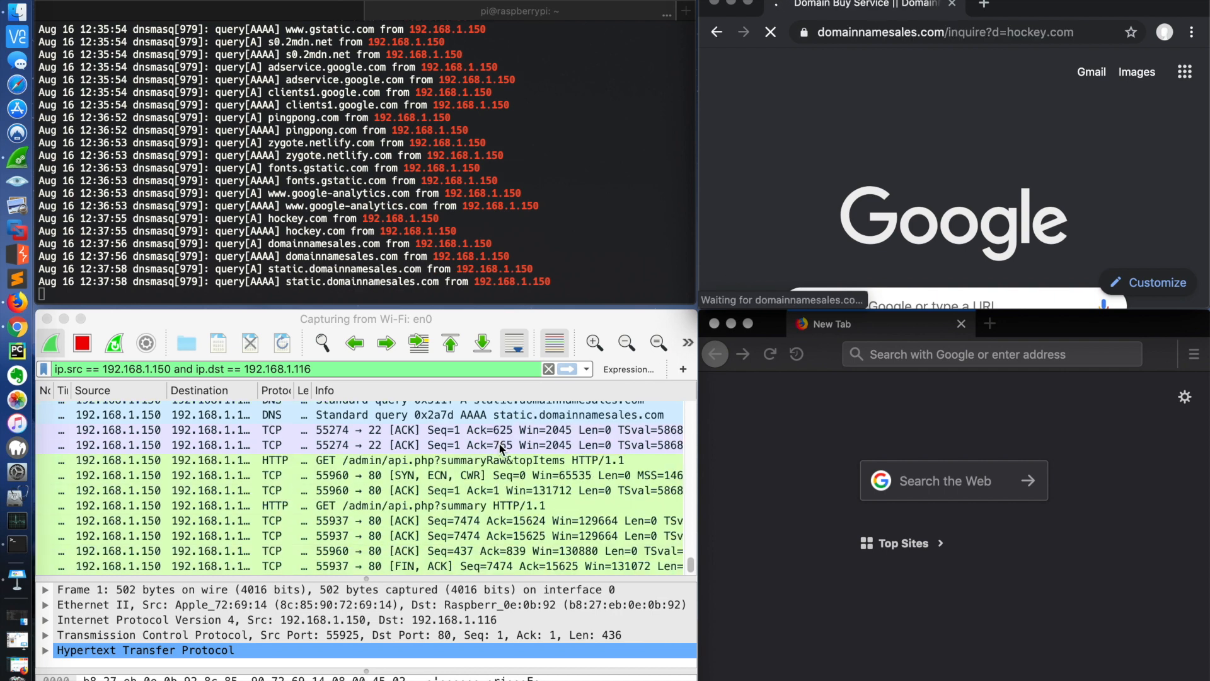
Step: Inspect the hockey.com A query in the captured packets, and turn automatic scrolling to the newest packets back on
scroll(499, 449, "up", 3)
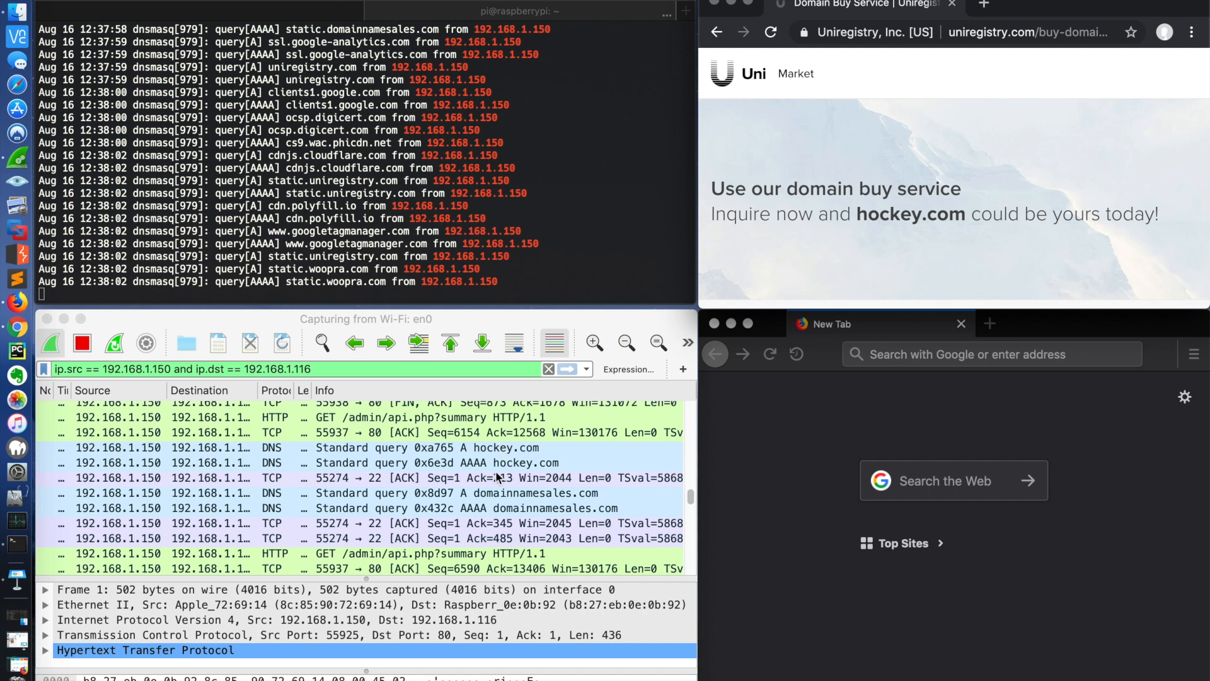
left_click(490, 448)
left_click(514, 342)
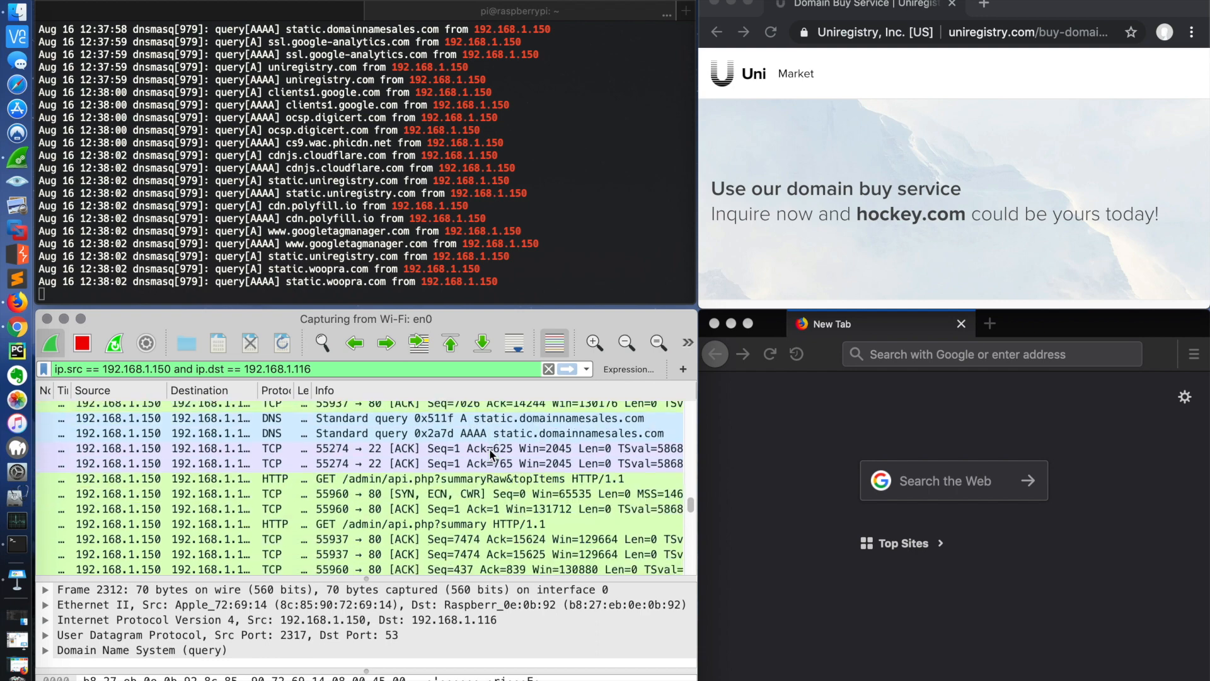
Step: Replace Chrome's Domain Buy Service tab with a new empty tab and load hockey.com in Firefox
left_click(983, 5)
left_click(938, 5)
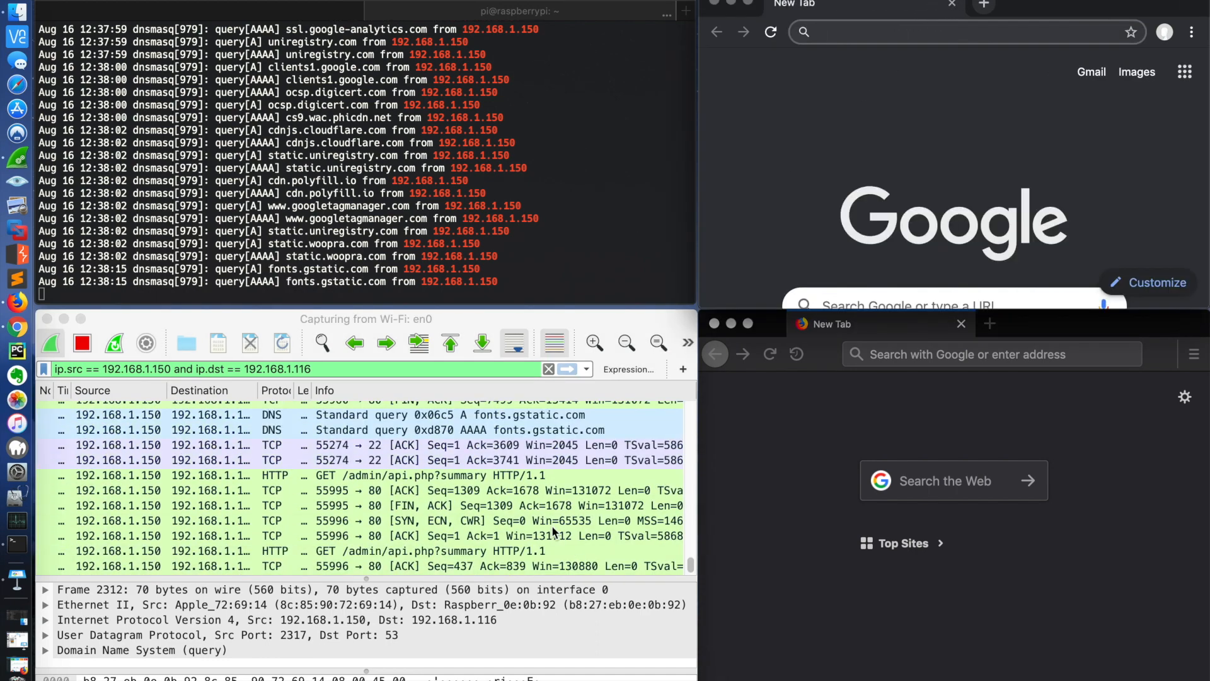
left_click(936, 354)
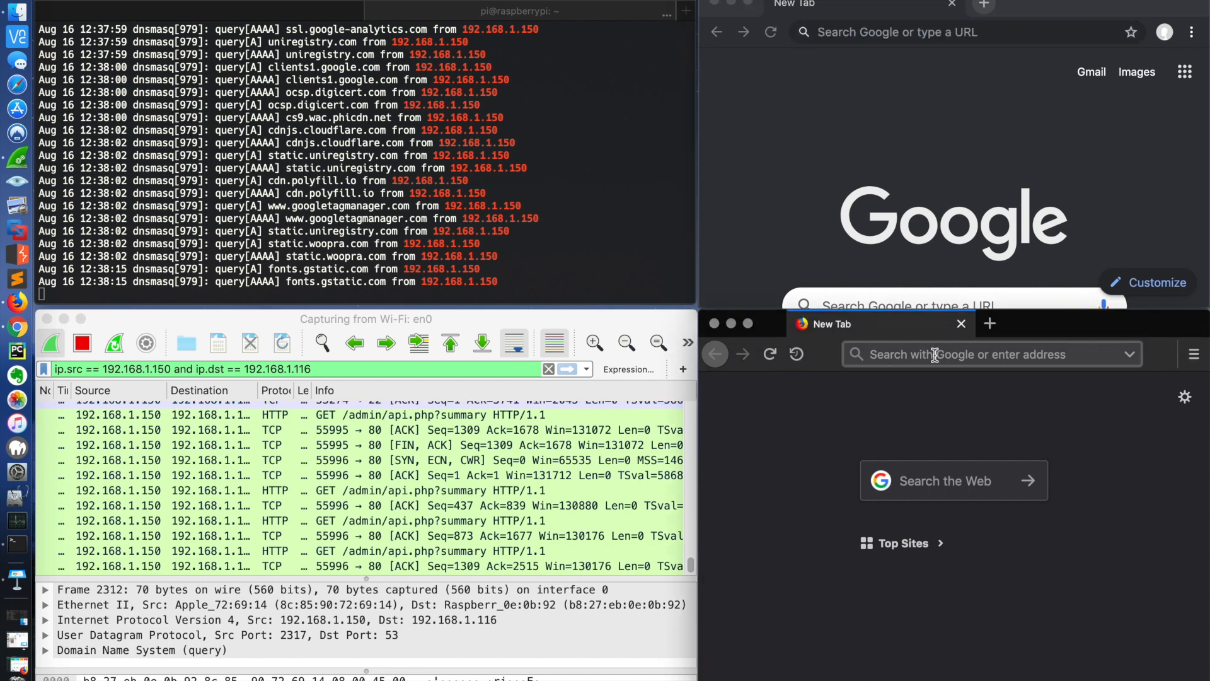
type("hockey")
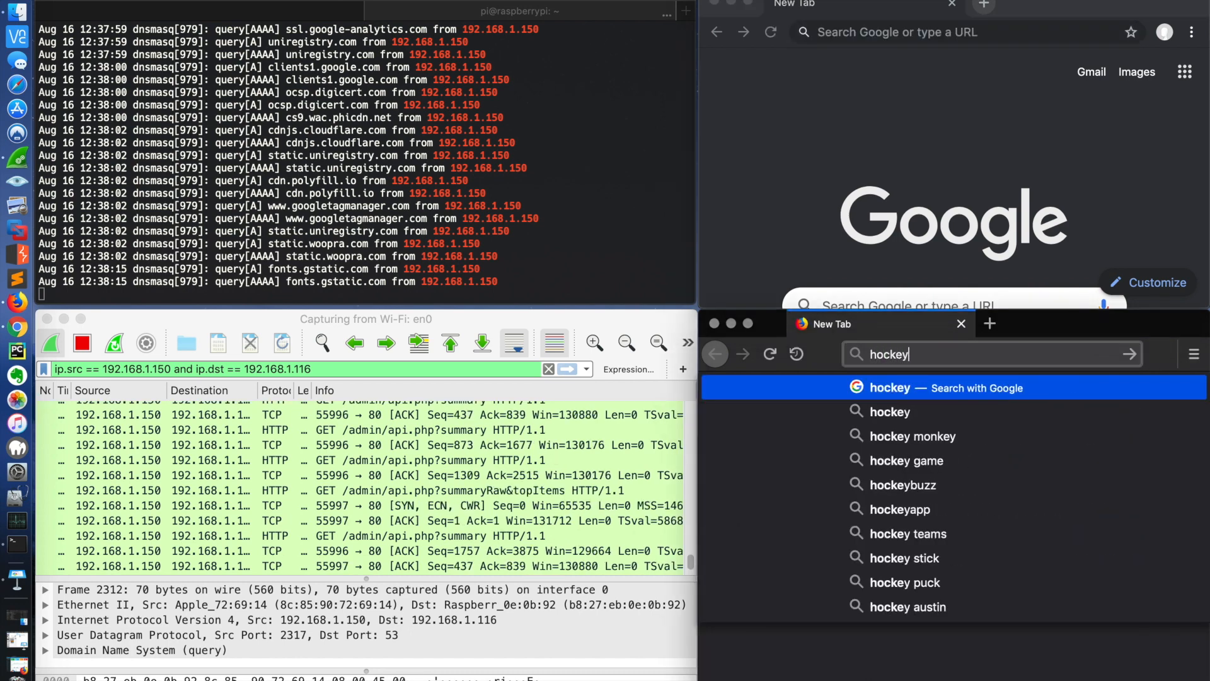
type(".com")
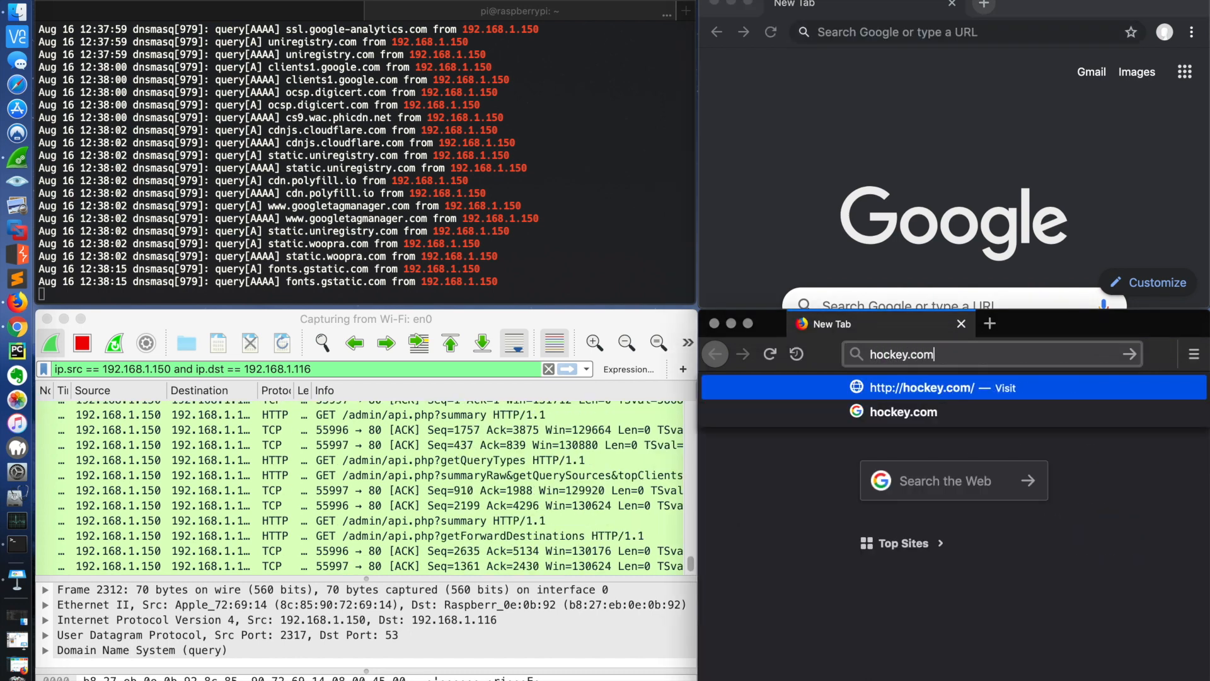
key("Return")
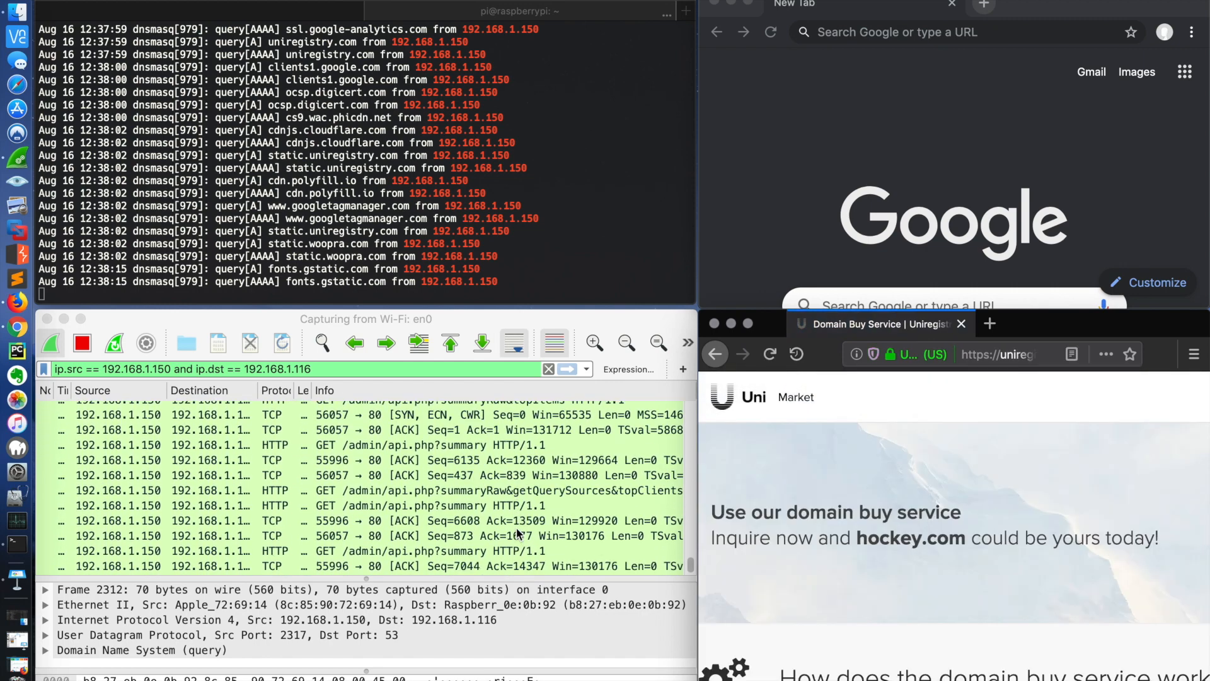
Step: Replace Firefox's Domain Buy Service tab with a new empty tab and return to Wireshark's display filter
left_click(992, 332)
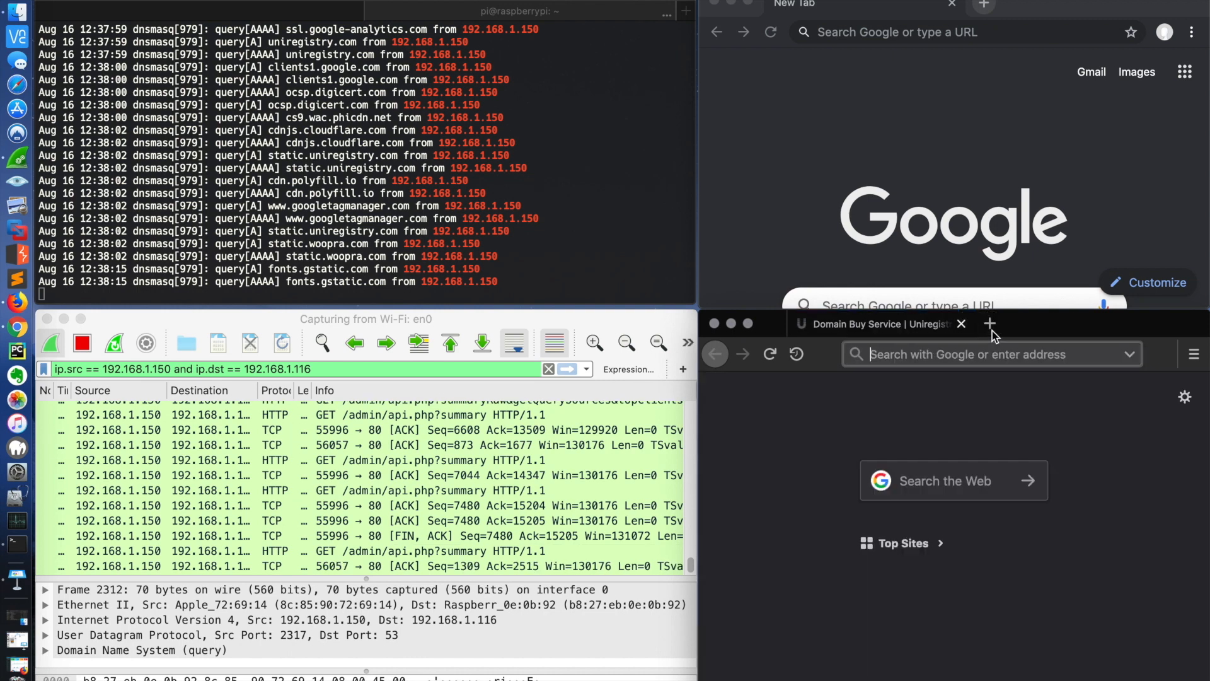
left_click(957, 328)
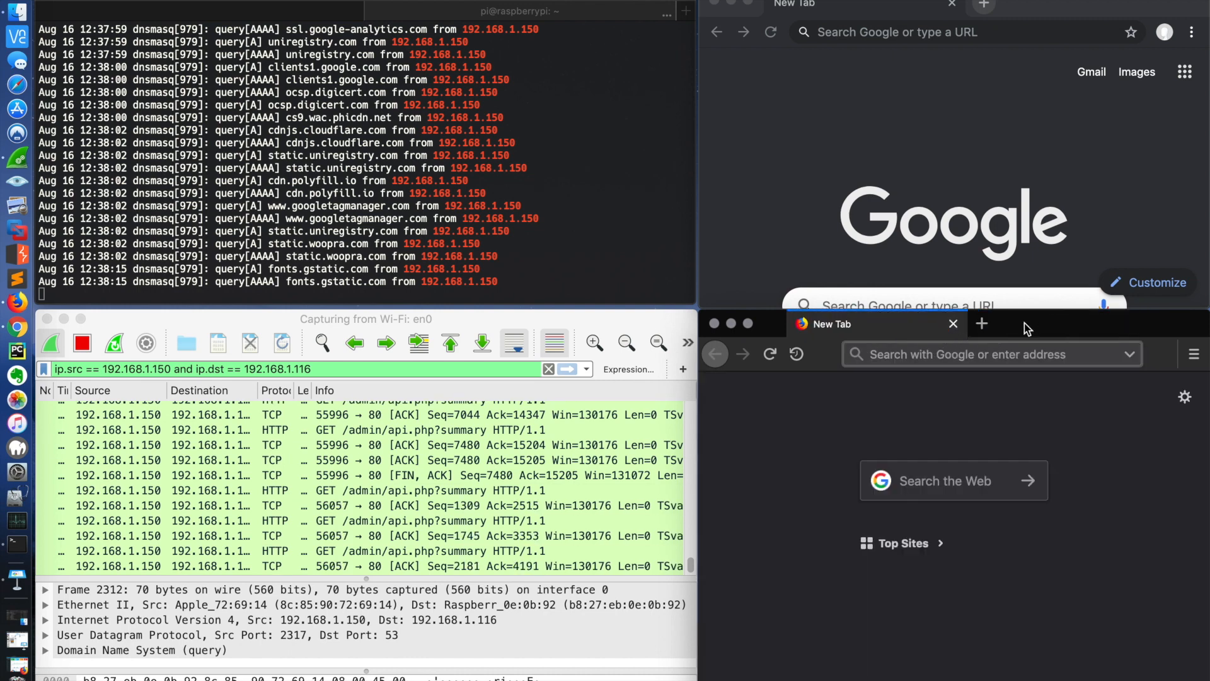
left_click(351, 369)
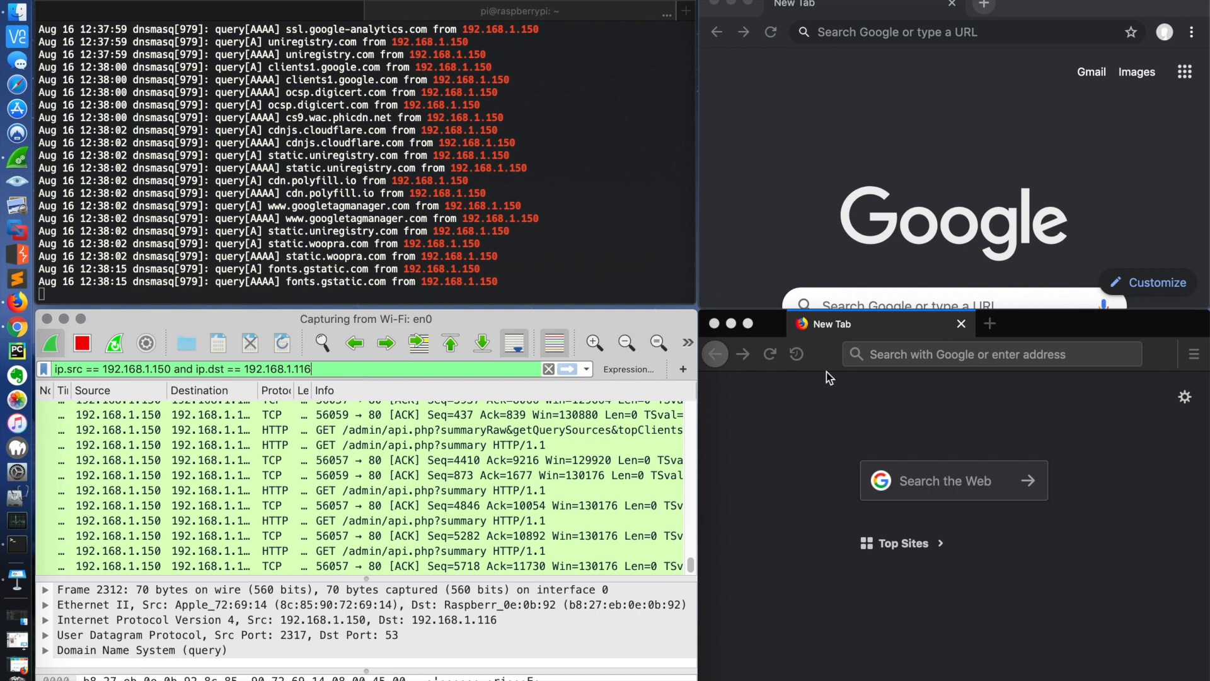
Step: Check the DNS over HTTPS option and its provider in Firefox's network connection settings, and replace the Preferences tab with a new empty tab
left_click(1193, 353)
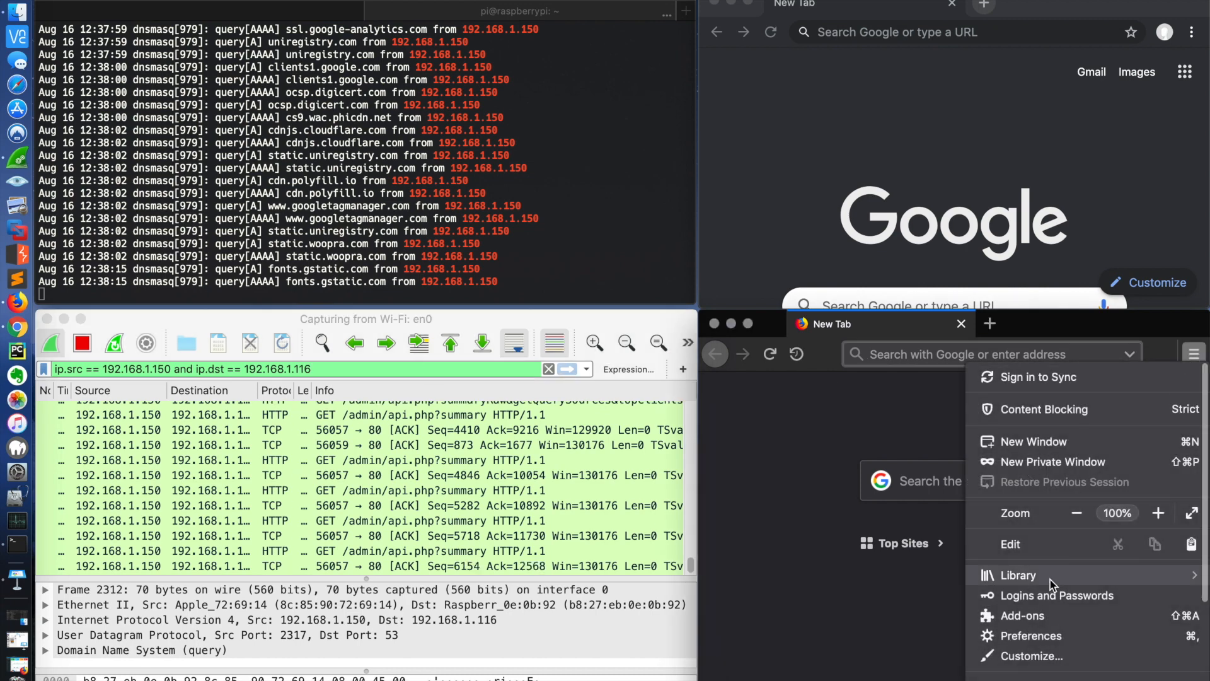
left_click(1028, 634)
scroll(901, 504, "down", 5)
scroll(902, 556, "down", 15)
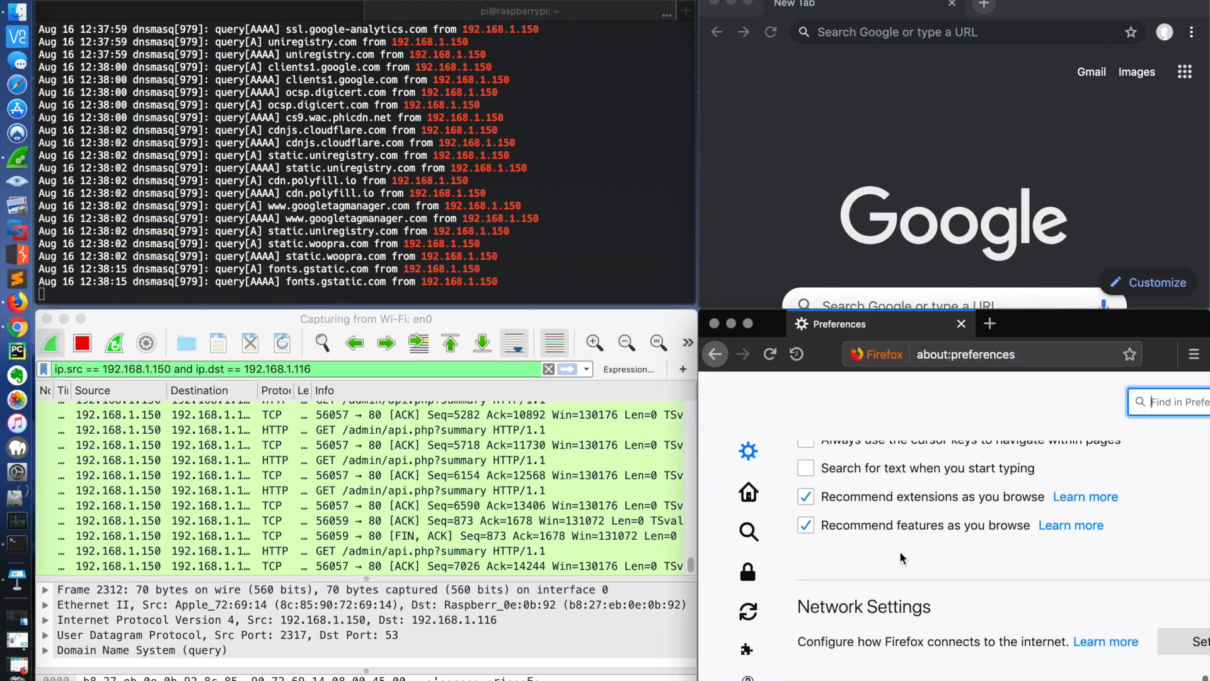
left_click(1185, 649)
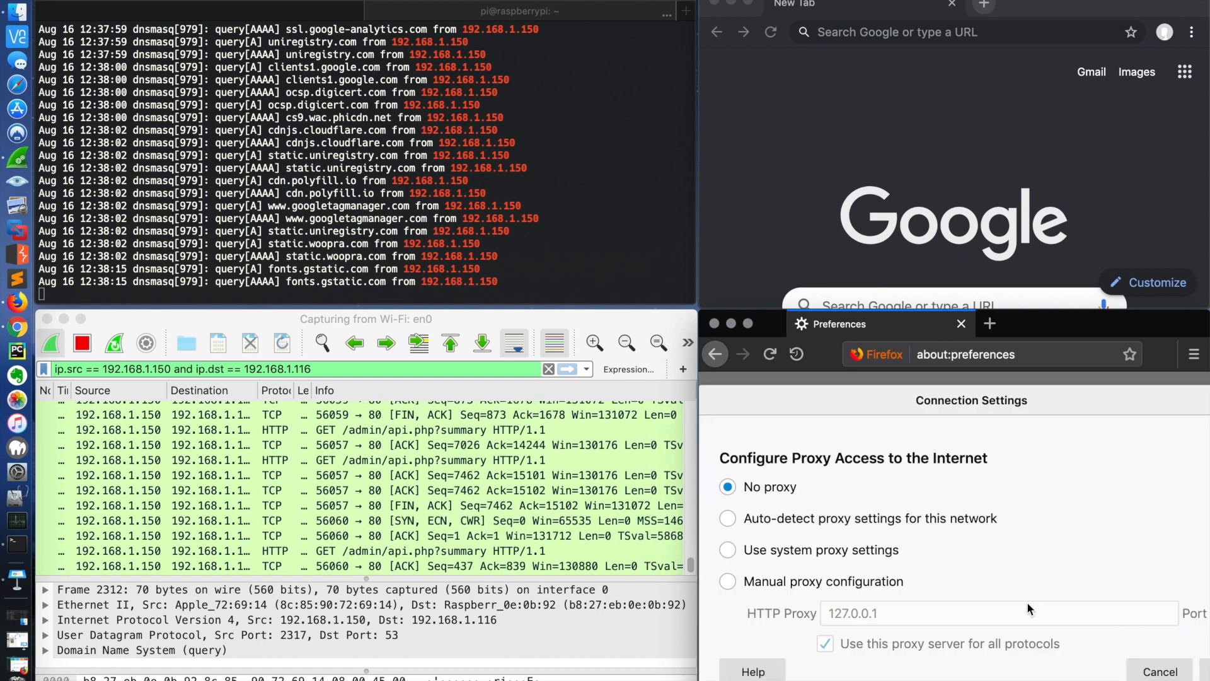
scroll(1026, 601, "down", 10)
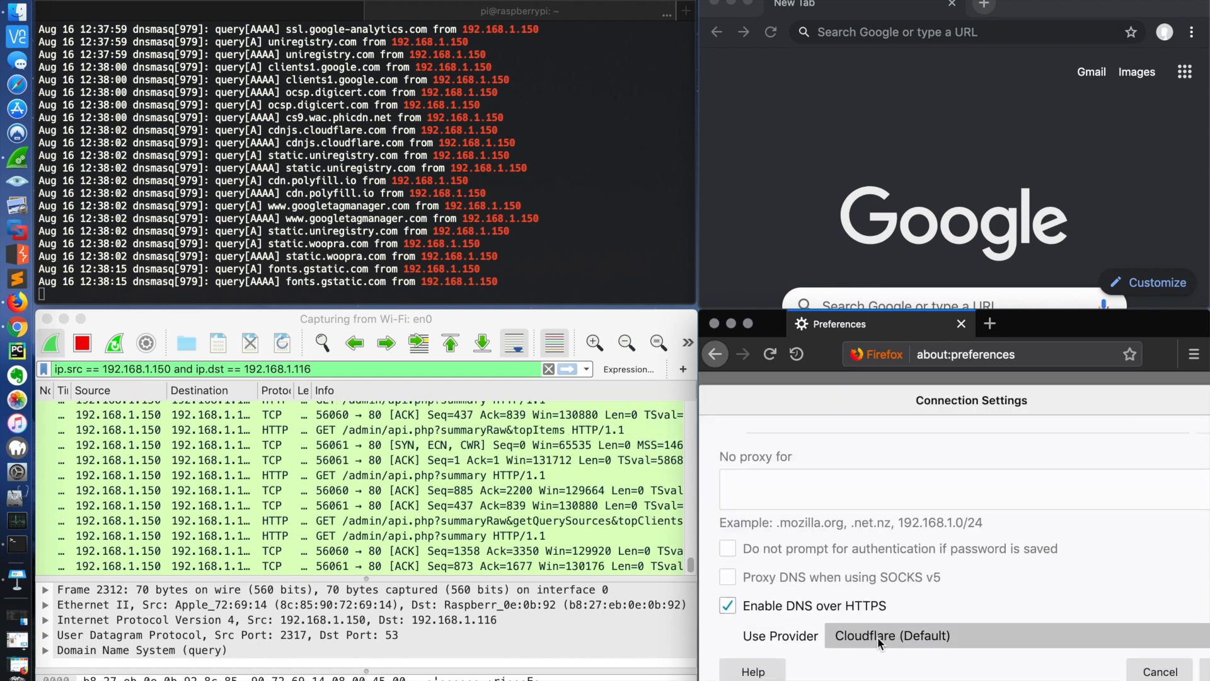
left_click(989, 325)
left_click(959, 325)
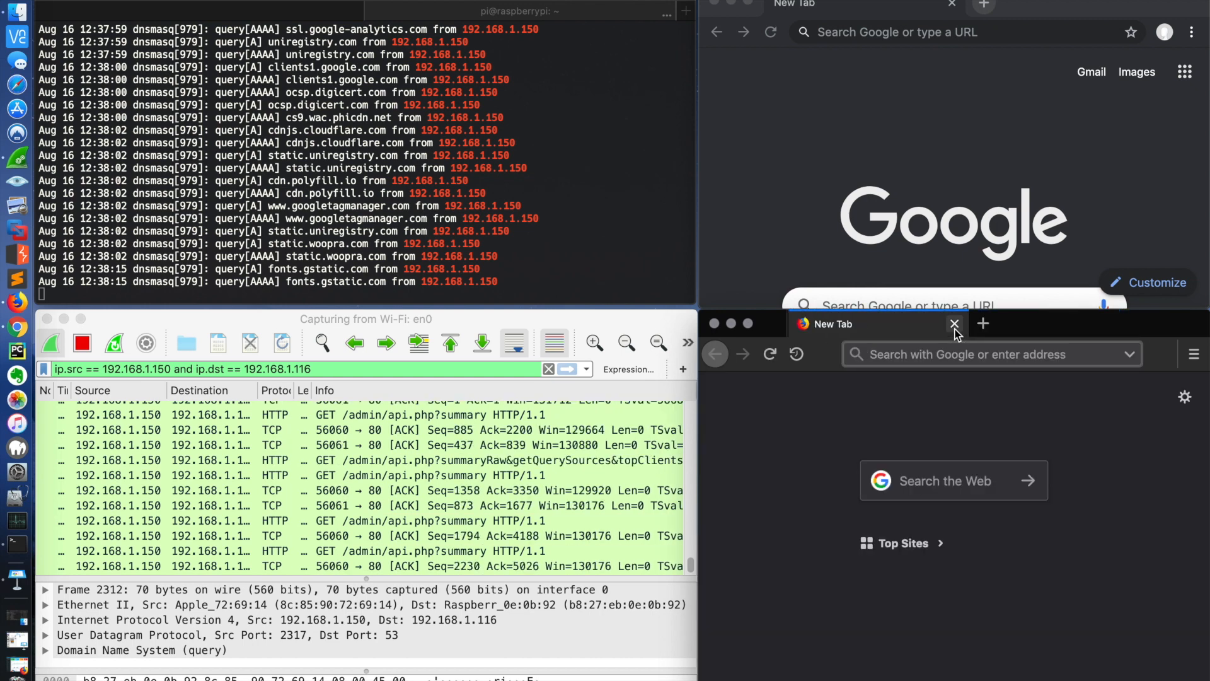
left_click(934, 357)
type("1.1.1.1")
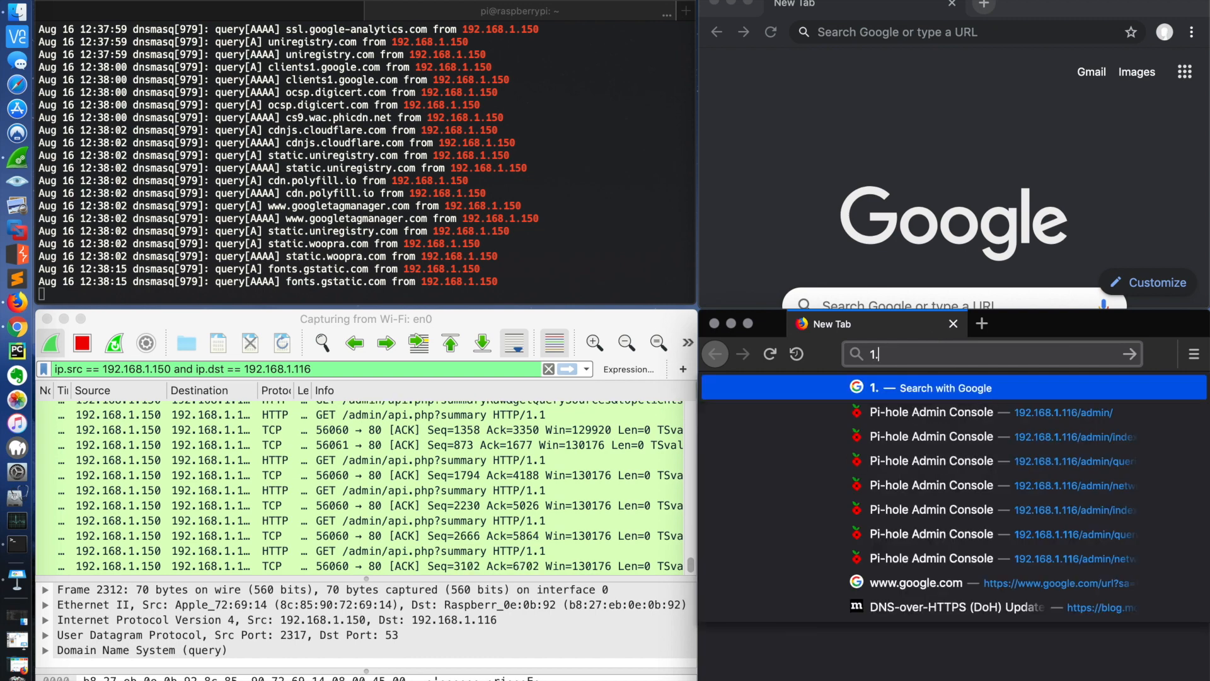
key("BackSpace")
key("BackSpace")
key("BackSpace")
key("BackSpace")
key("BackSpace")
key("BackSpace")
key("BackSpace")
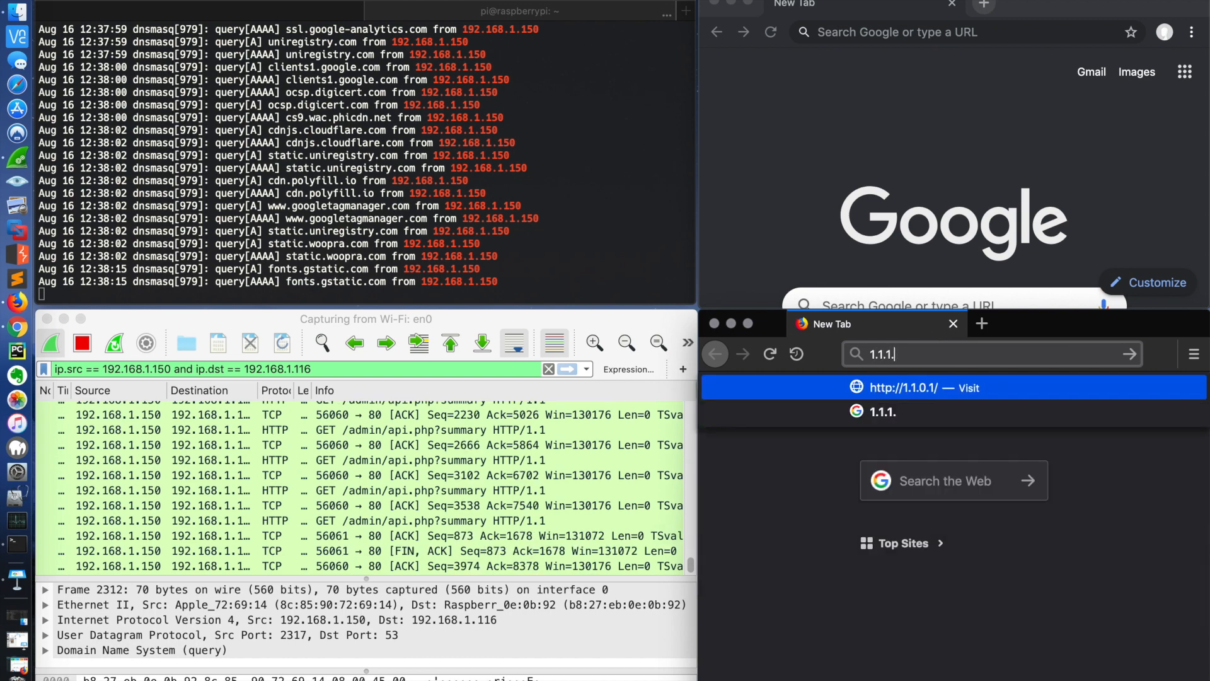
Step: Change the destination address in Wireshark's display filter to 1.1.1.1, keeping the source 192.168.1.150, and apply the filter
left_click(327, 363)
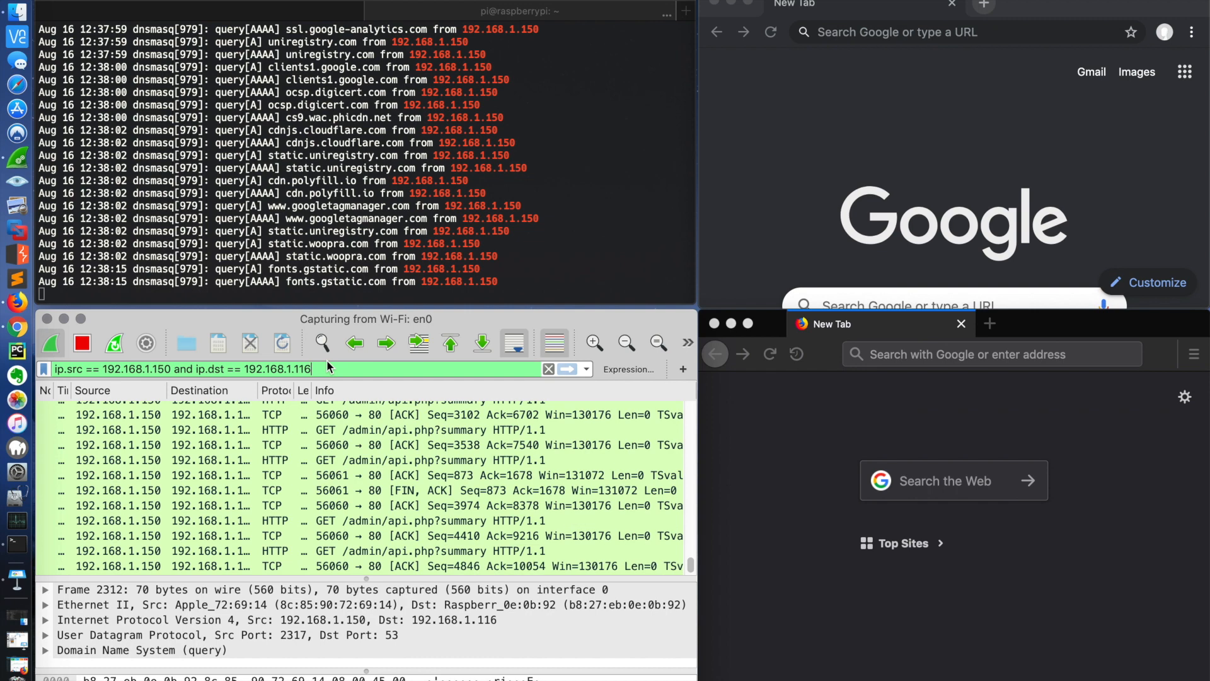
key("BackSpace")
key("BackSpace")
key("BackSpace")
key("BackSpace")
key("BackSpace")
key("BackSpace")
key("BackSpace")
key("BackSpace")
key("BackSpace")
key("BackSpace")
key("BackSpace")
key("BackSpace")
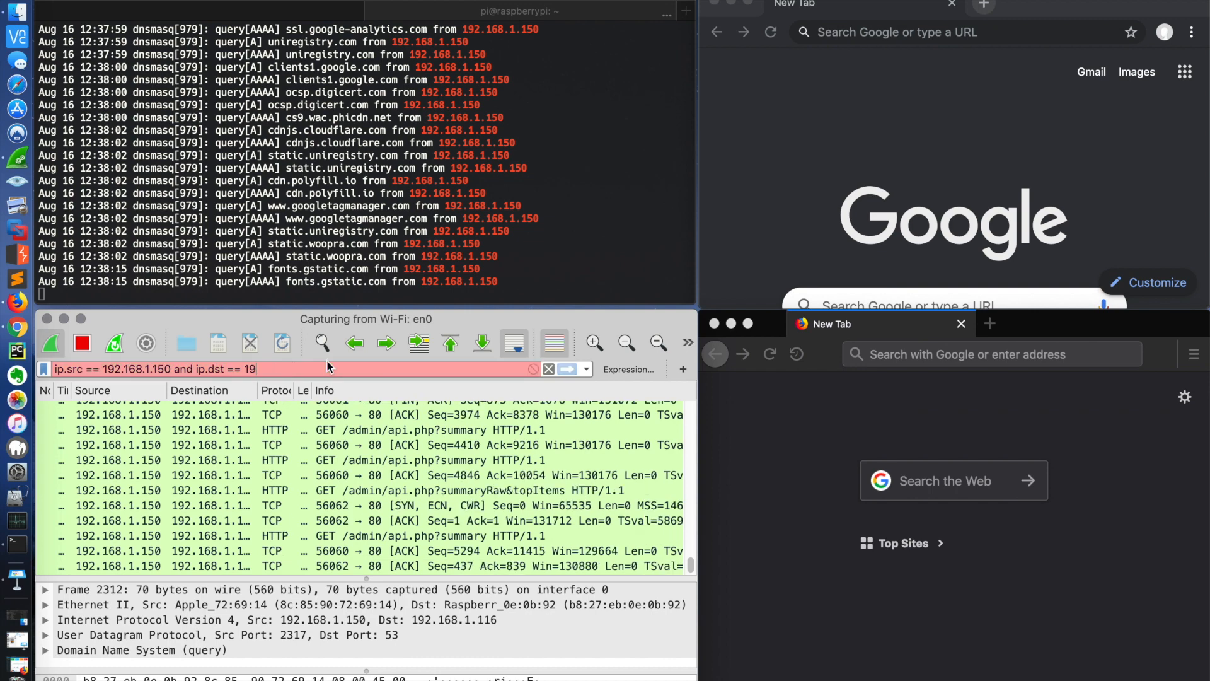
type(".1.1")
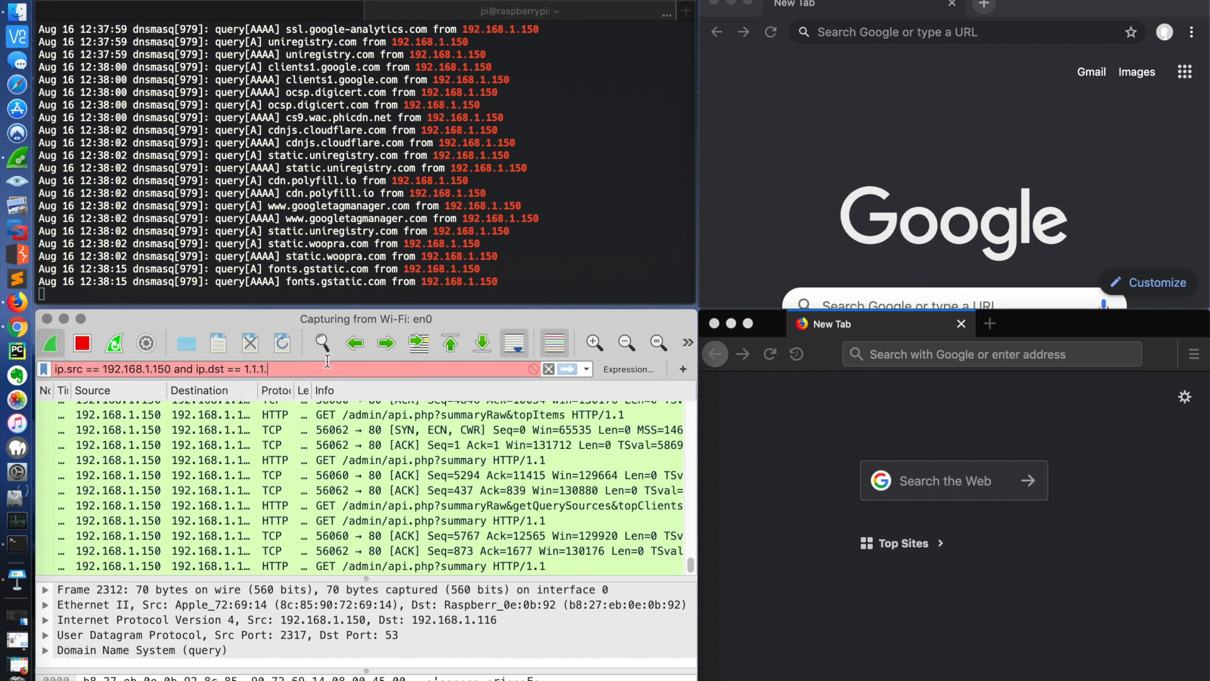
type(".1")
key("Return")
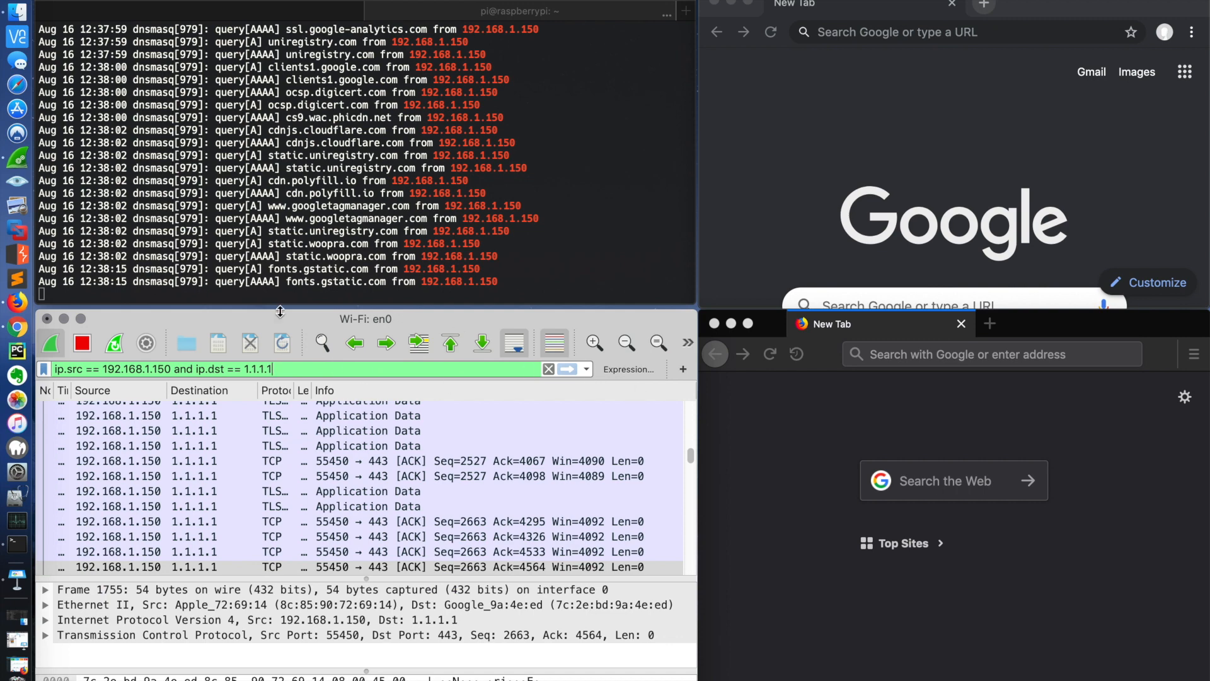
Step: Stop and close the current capture without saving it, and start a fresh capture on the Wi-Fi: en0 interface
left_click(82, 344)
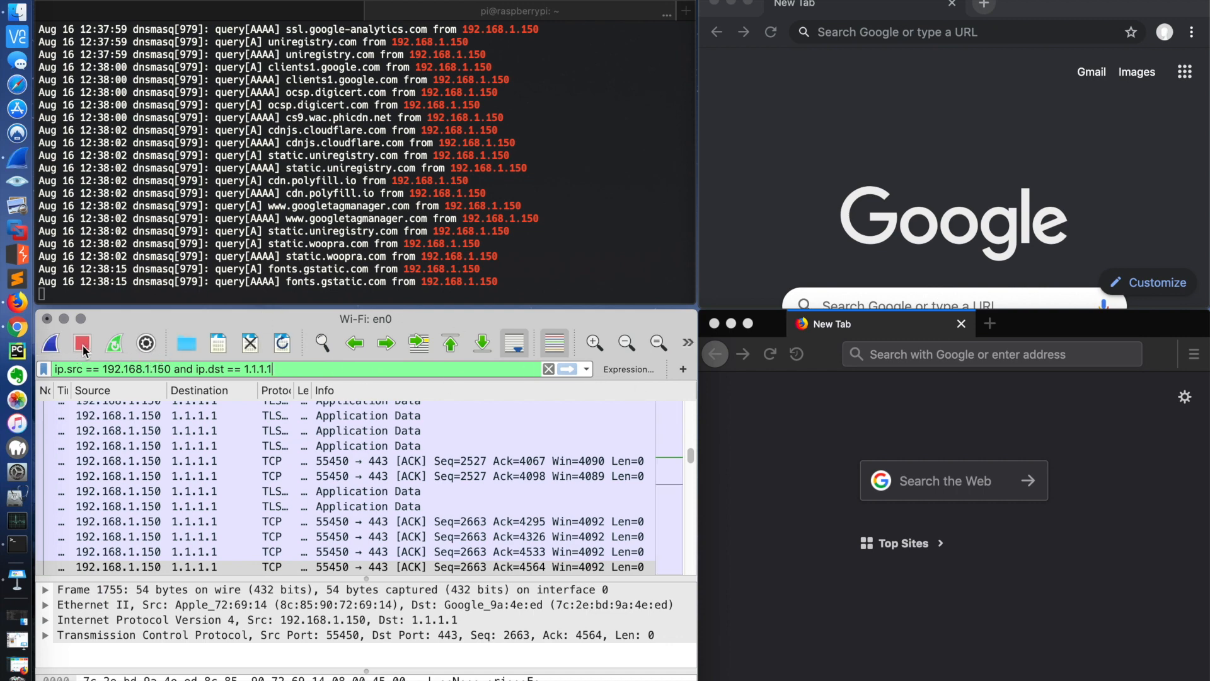
left_click(253, 346)
key("super+d")
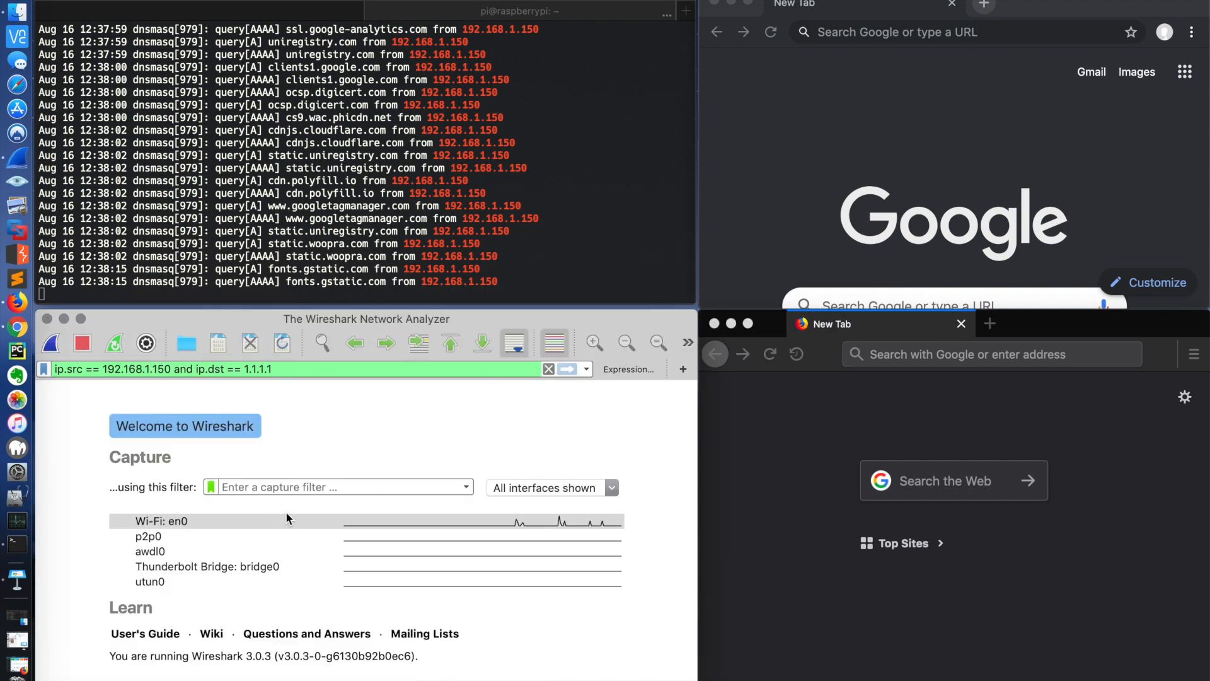
double_click(286, 514)
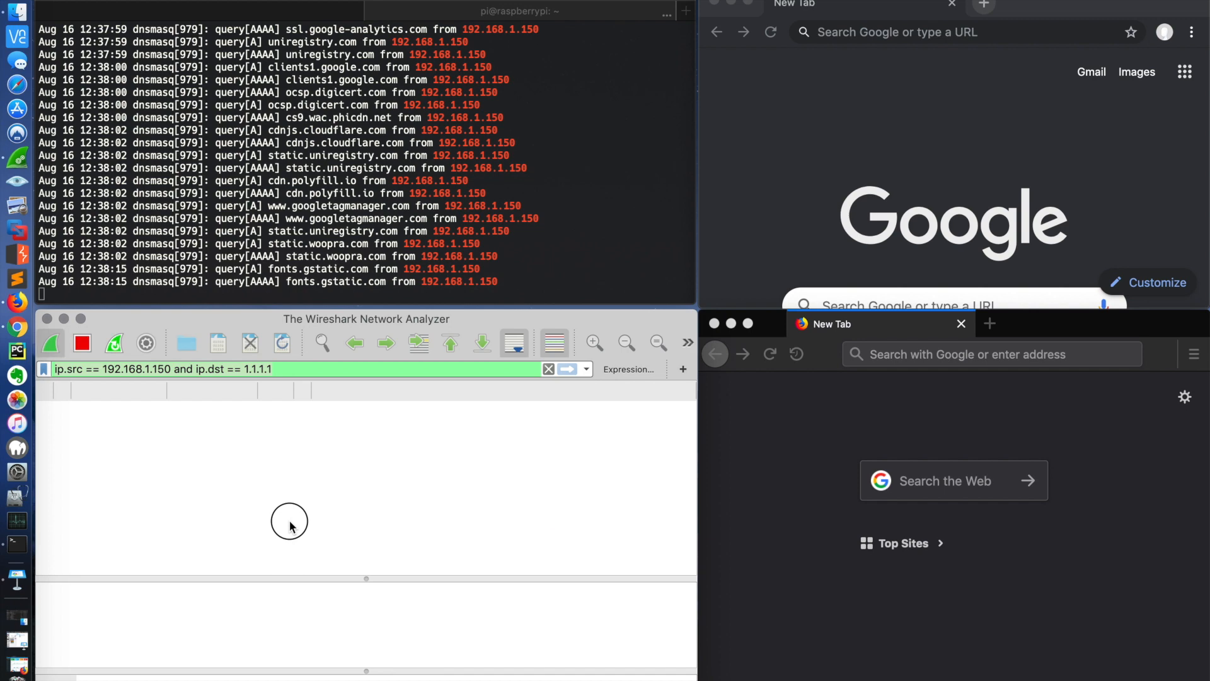
left_click(291, 366)
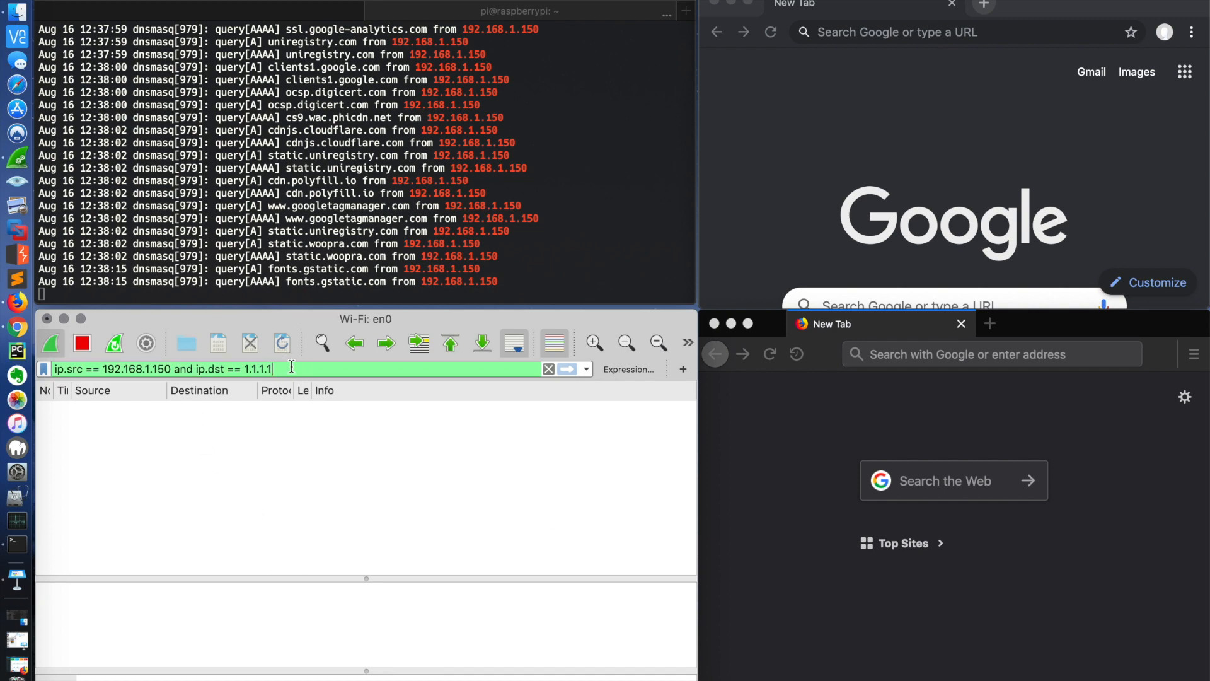
Step: Replace Firefox's current tab with a new empty tab and load nike.com in it
left_click(986, 329)
left_click(954, 326)
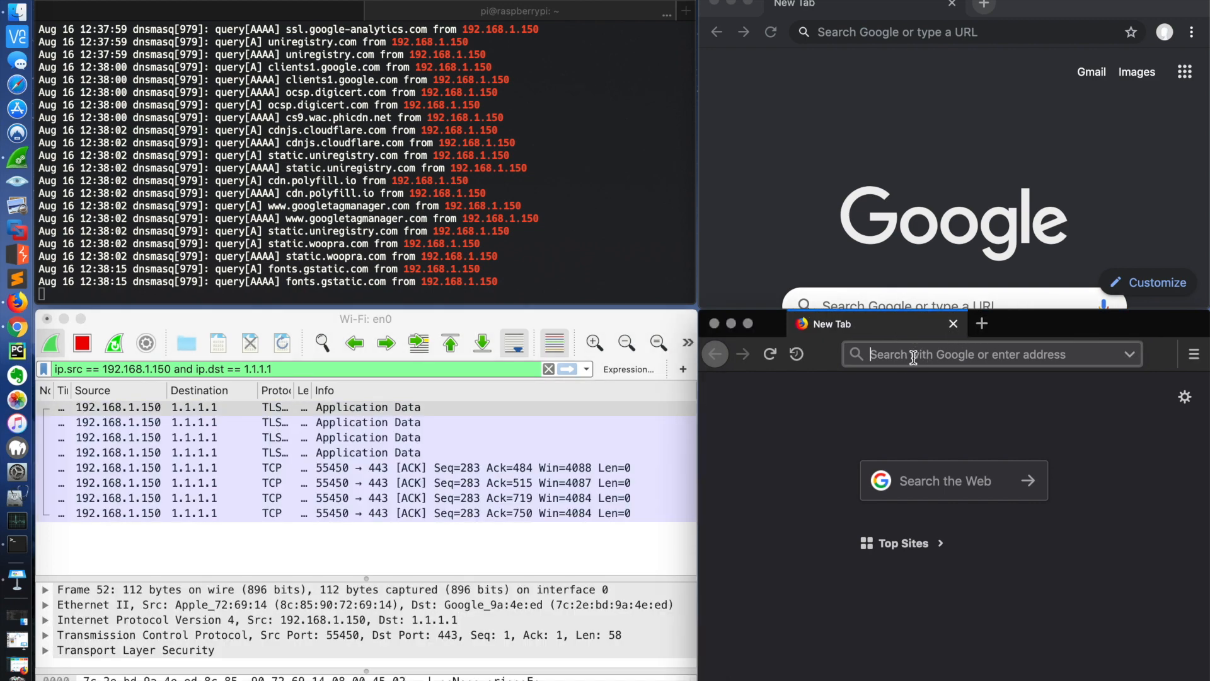
type("nike.com")
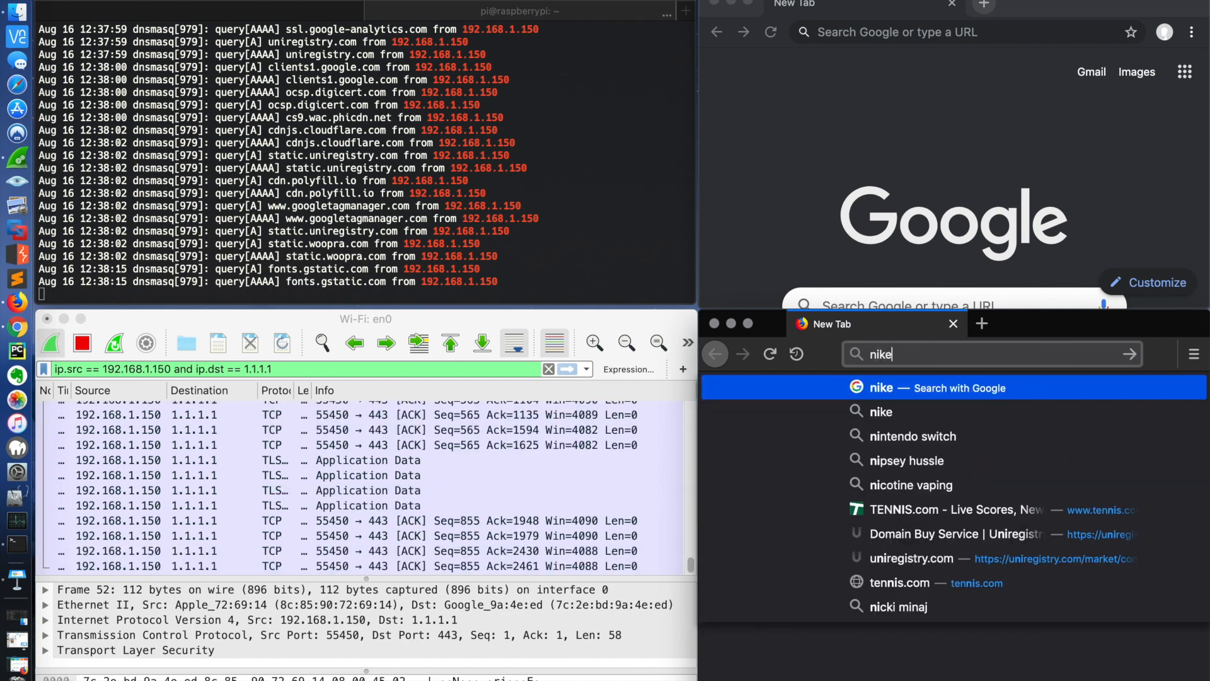
key("Return")
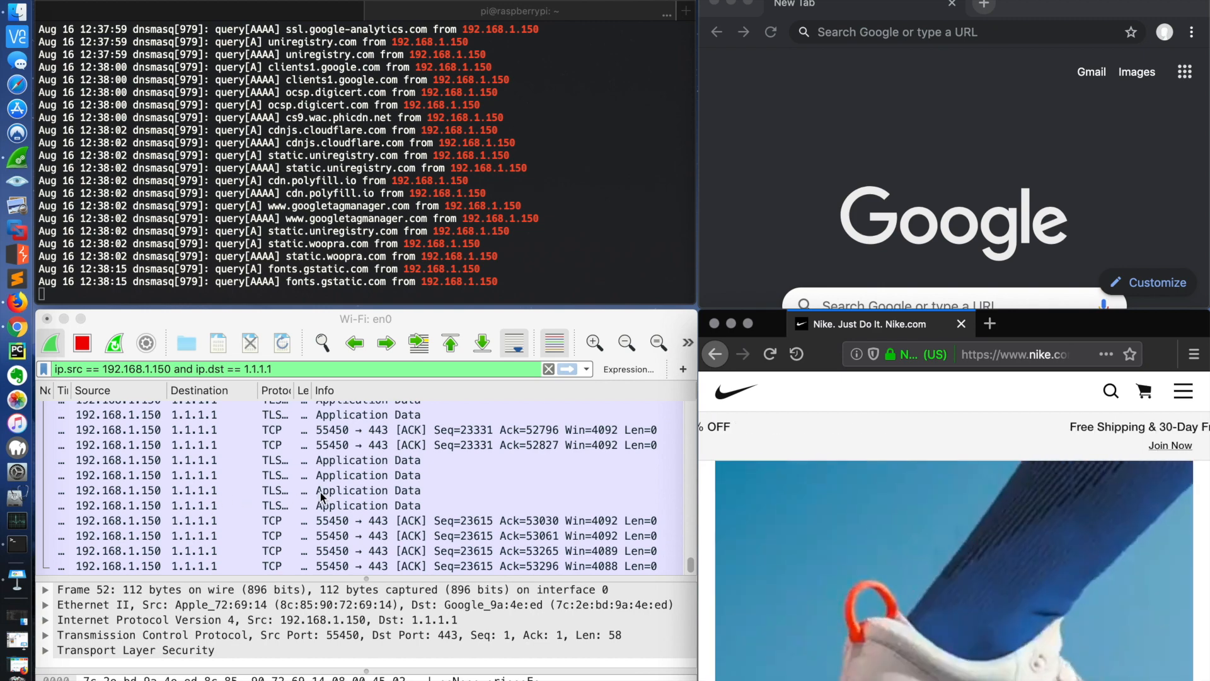
Step: Follow the TCP stream of an Application Data packet sent to 1.1.1.1, examine its contents, and return to the filtered packet list
scroll(318, 497, "up", 3)
scroll(321, 497, "up", 5)
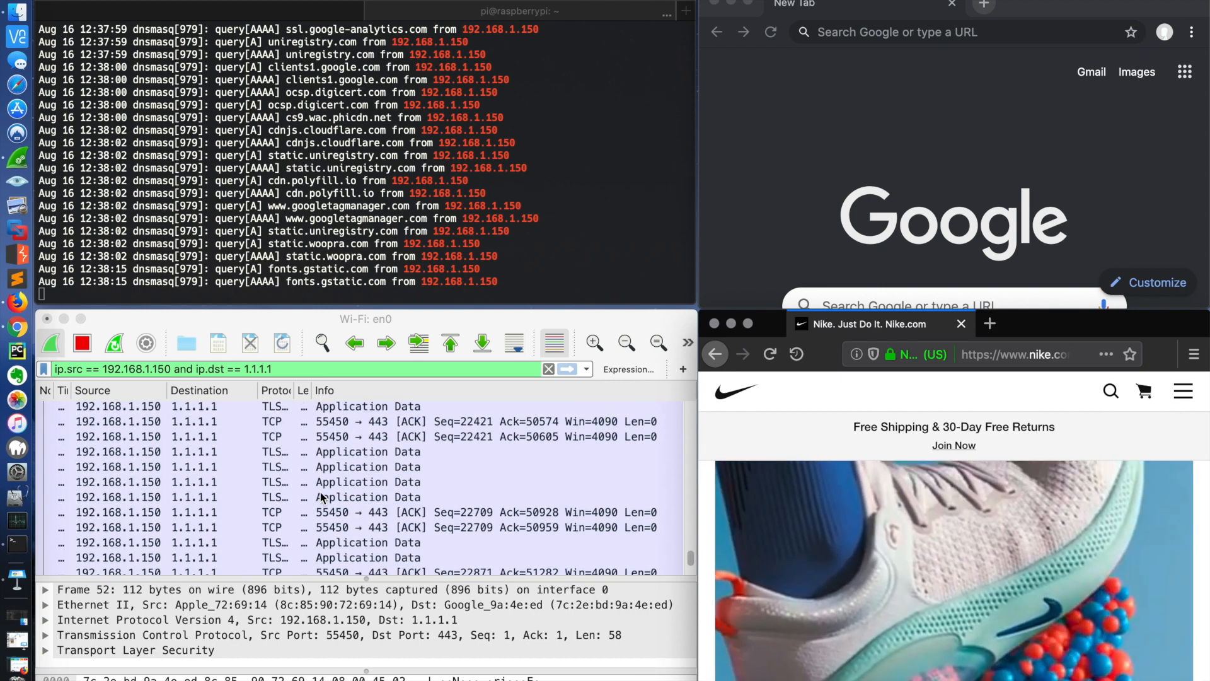
scroll(320, 496, "up", 10)
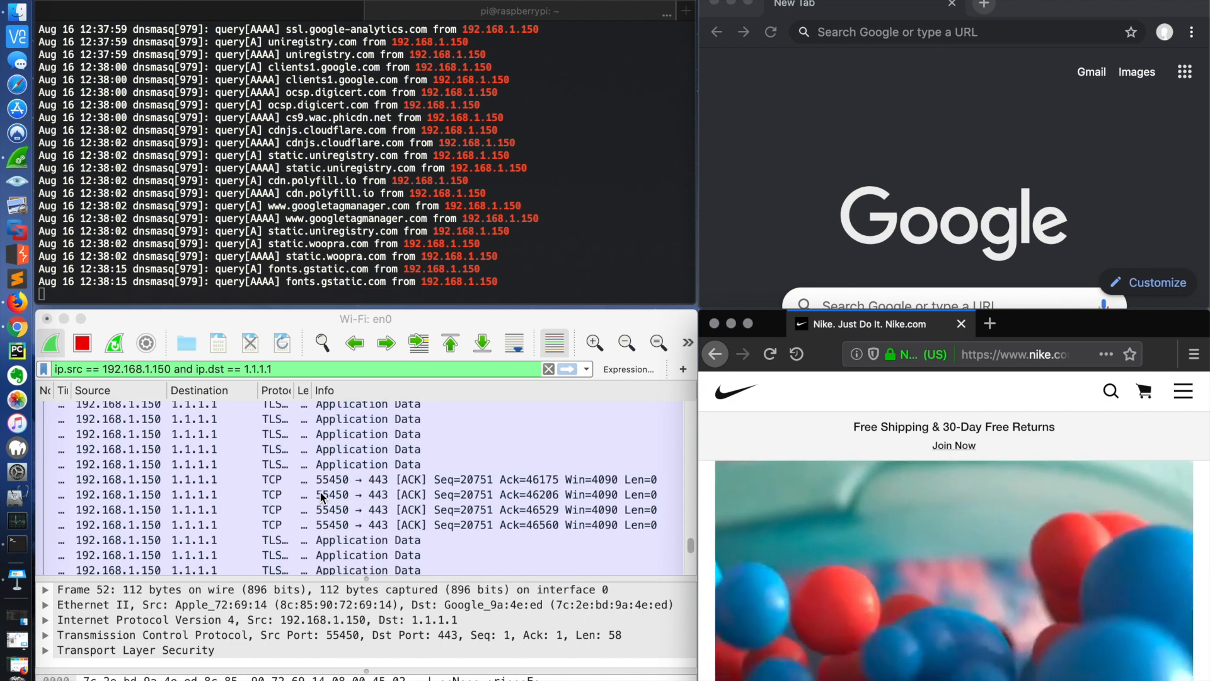
scroll(320, 497, "up", 8)
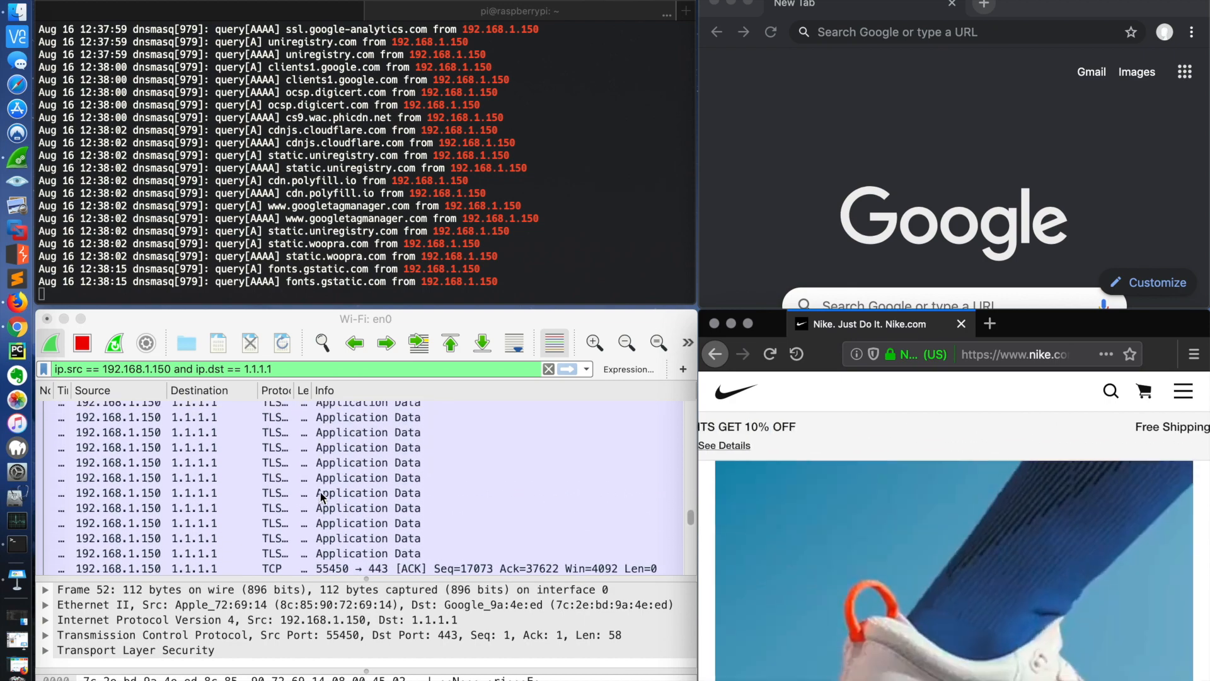
right_click(328, 544)
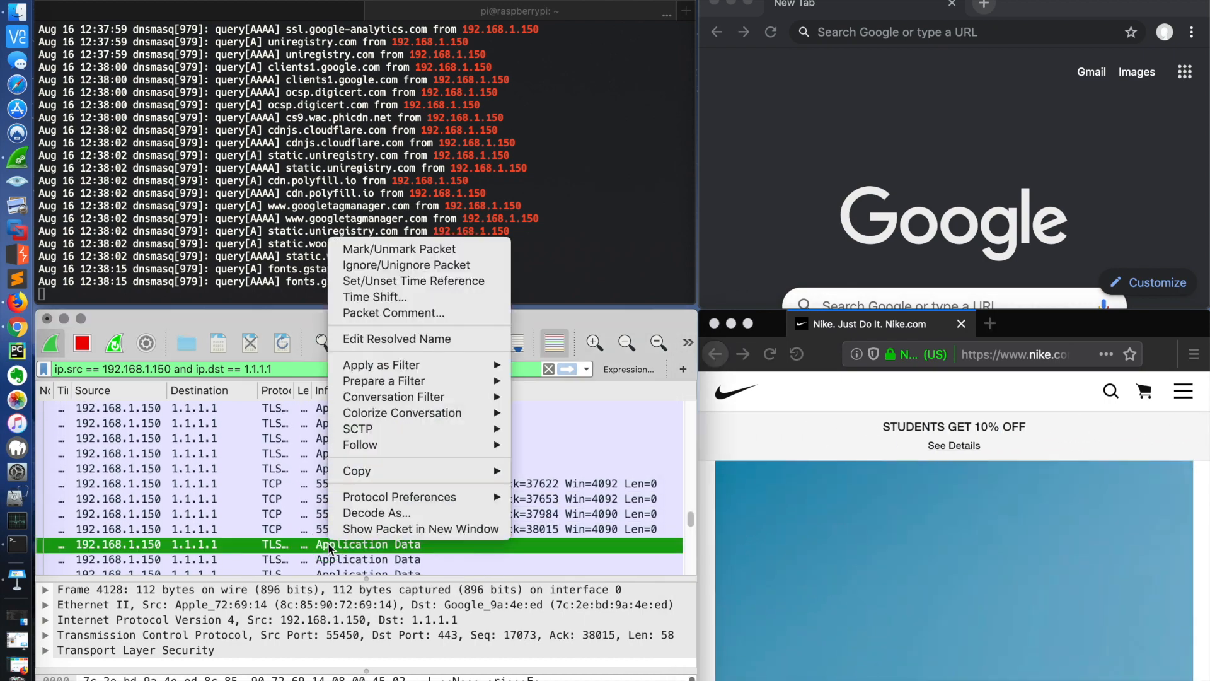
mouse_move(414, 451)
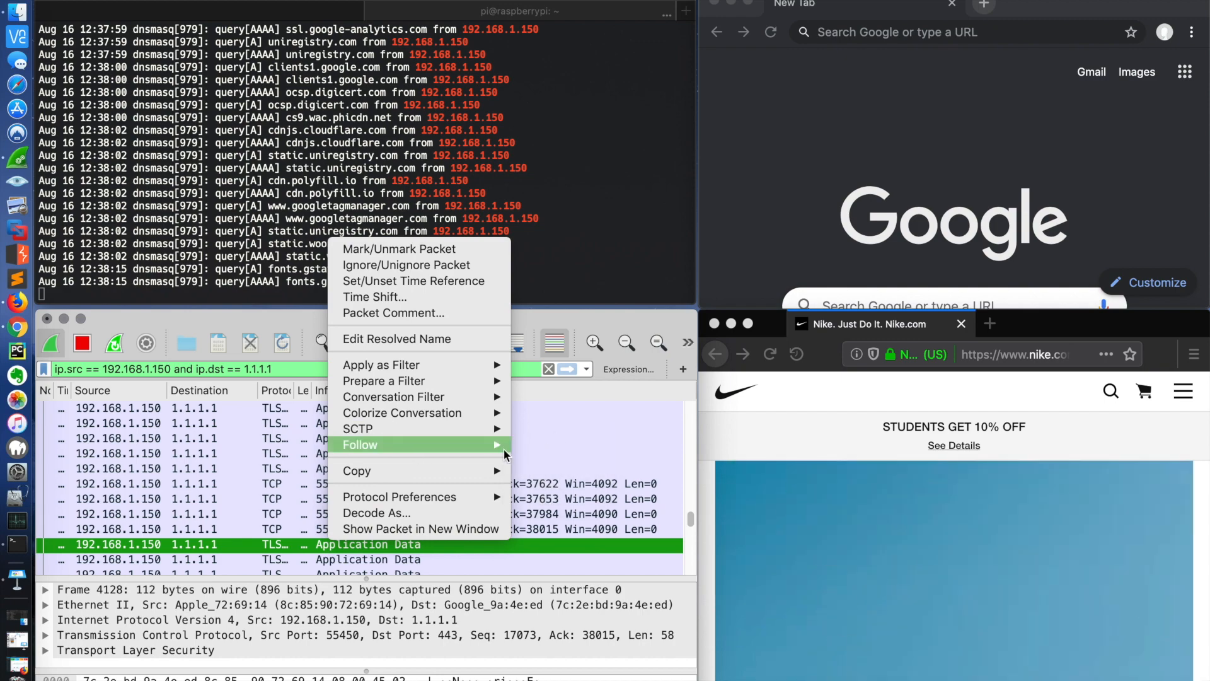
left_click(535, 443)
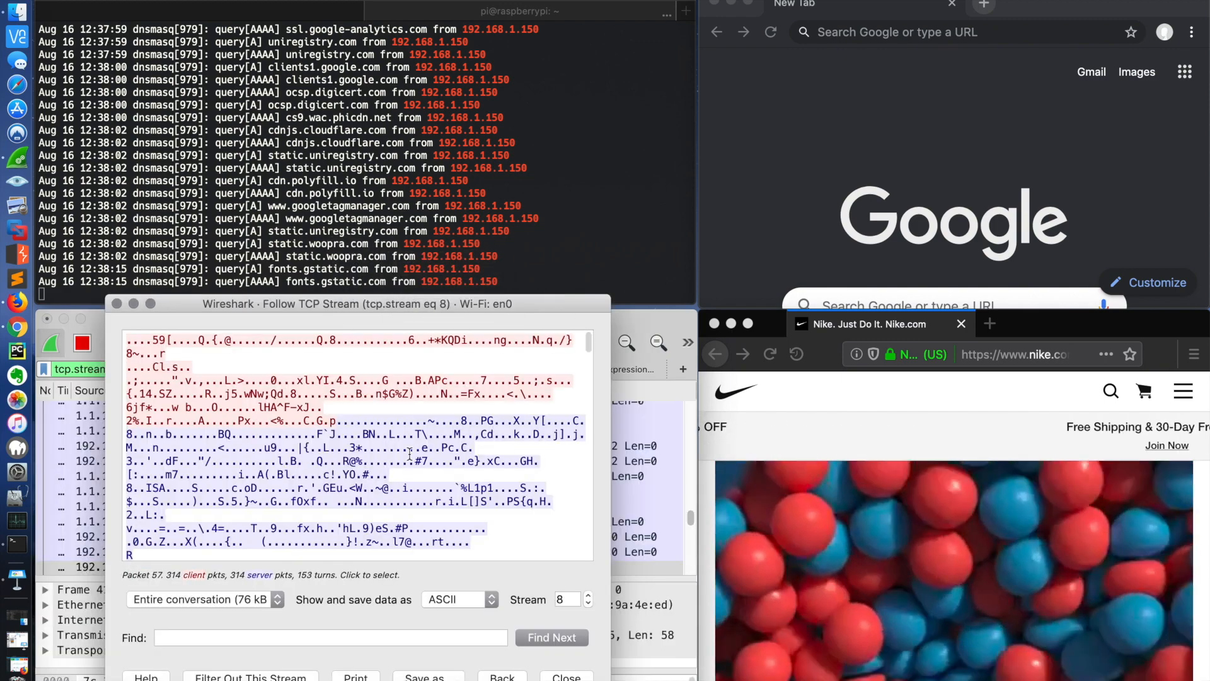
scroll(409, 454, "down", 7)
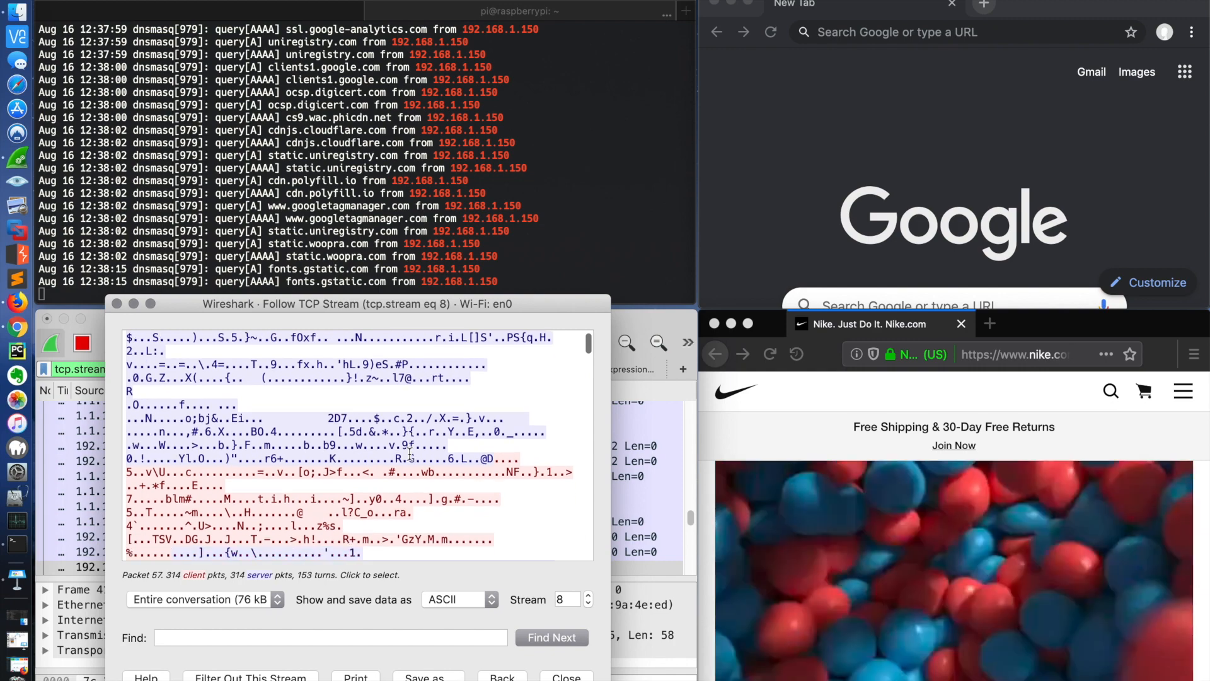
scroll(409, 453, "down", 6)
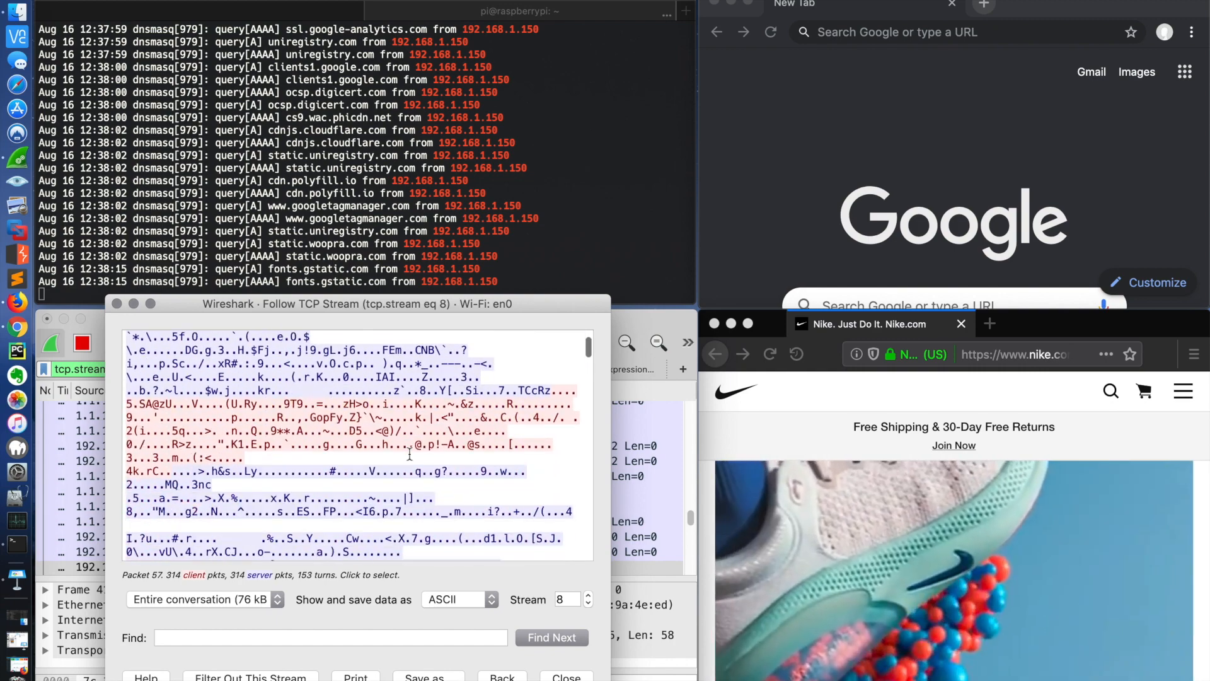
left_click(502, 676)
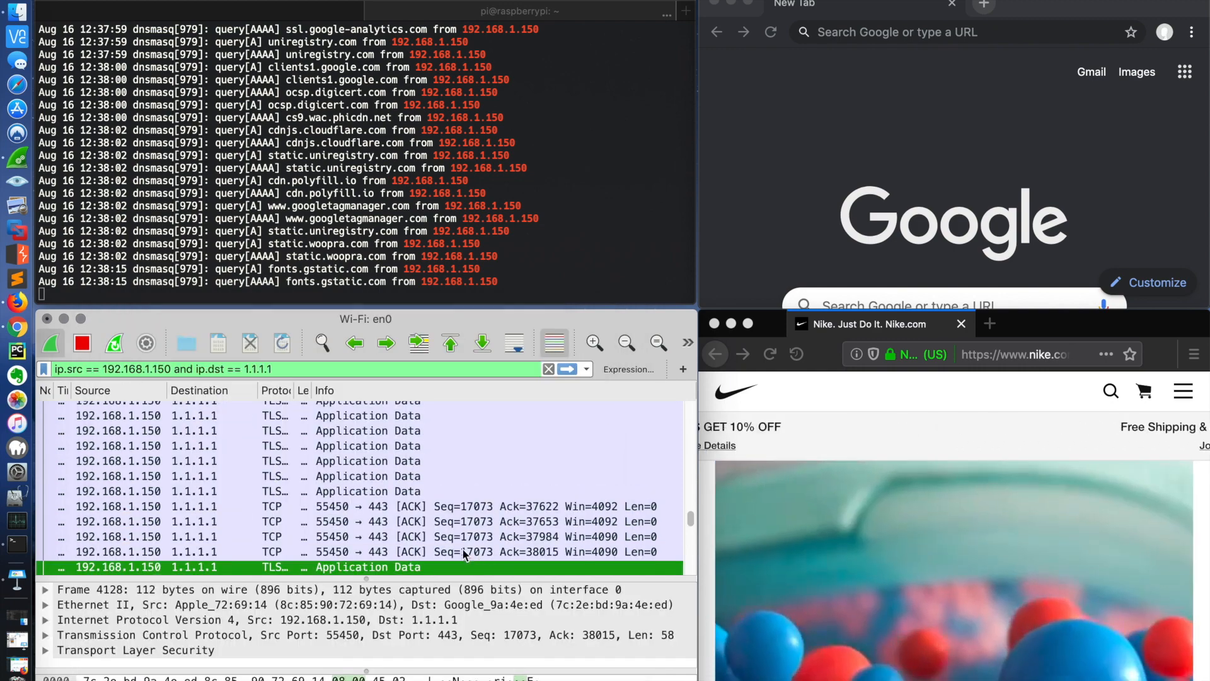
Step: Follow the TLS stream of an Application Data packet near the end of the capture, and return to the filtered packet list
scroll(462, 550, "down", 15)
left_click(393, 472)
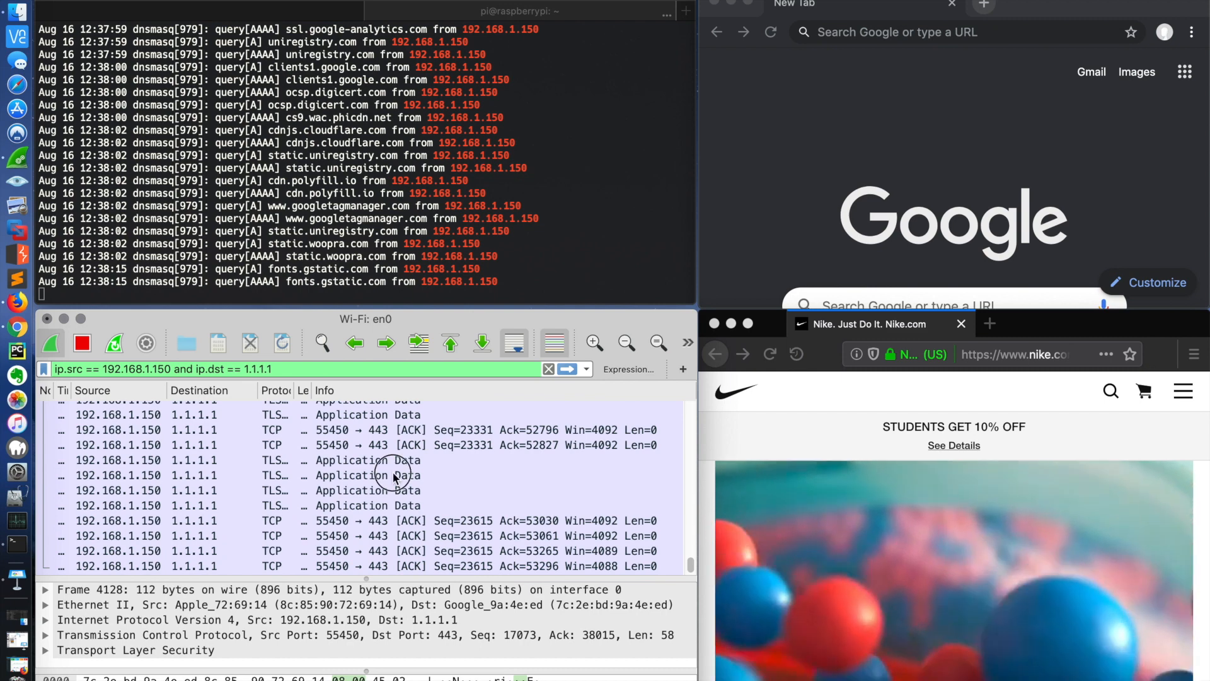
right_click(393, 473)
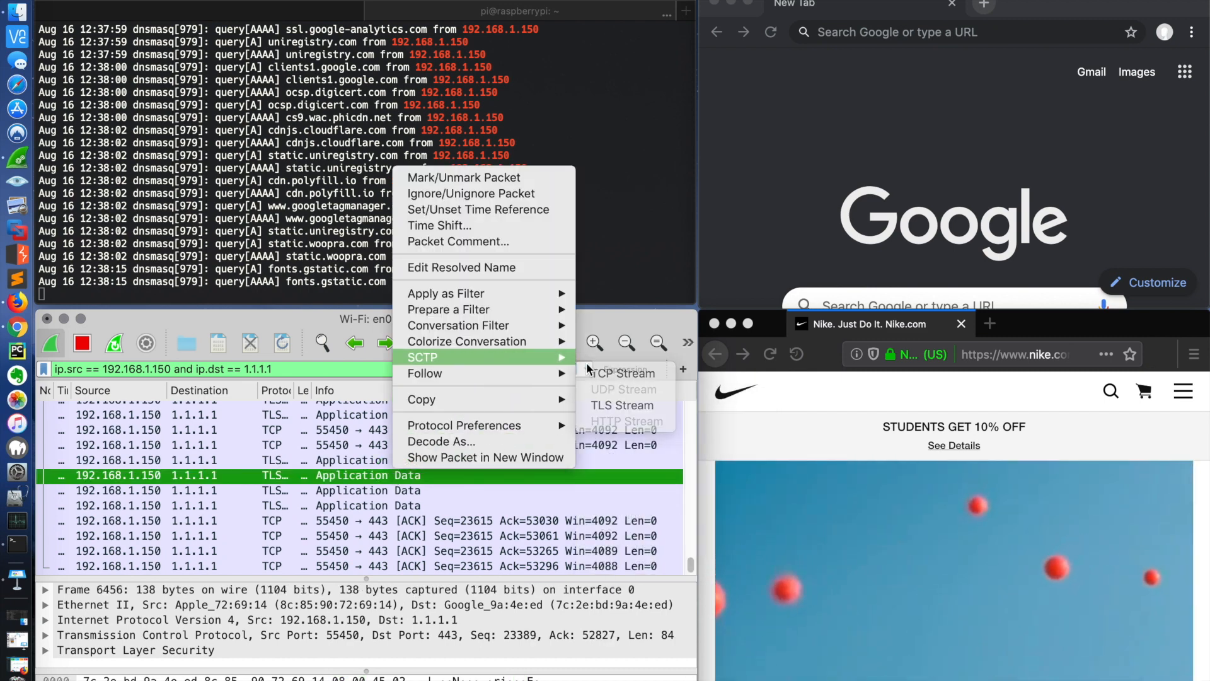
mouse_move(588, 378)
left_click(621, 406)
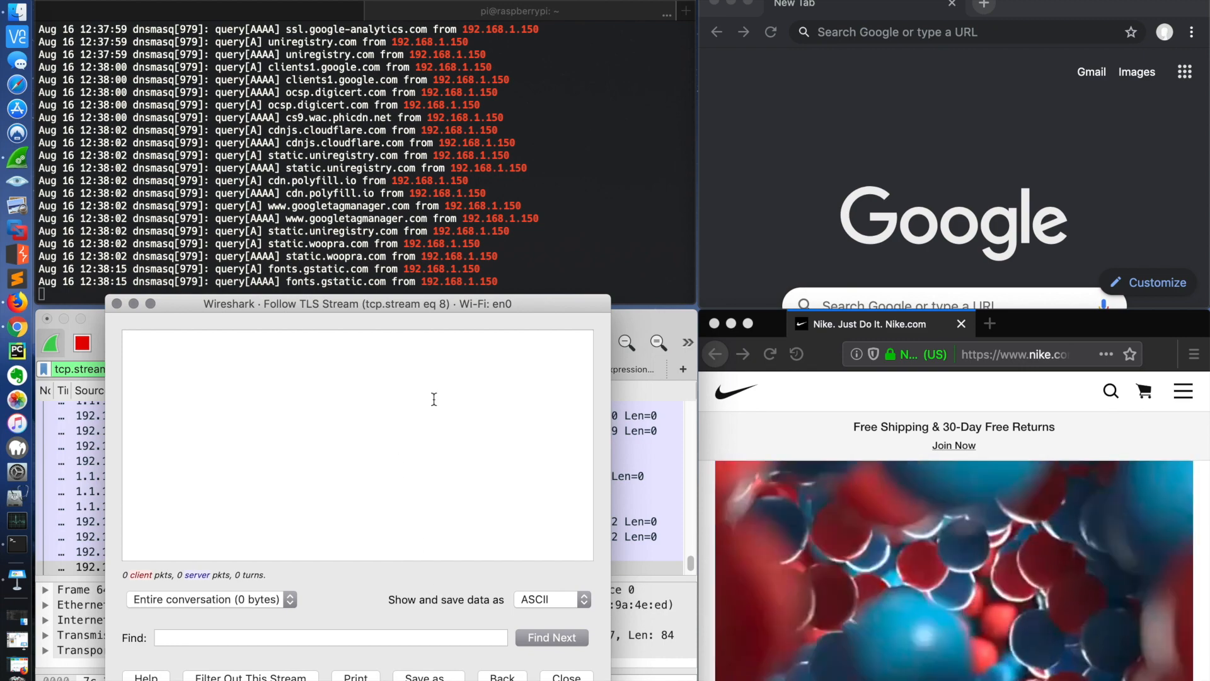
left_click(502, 678)
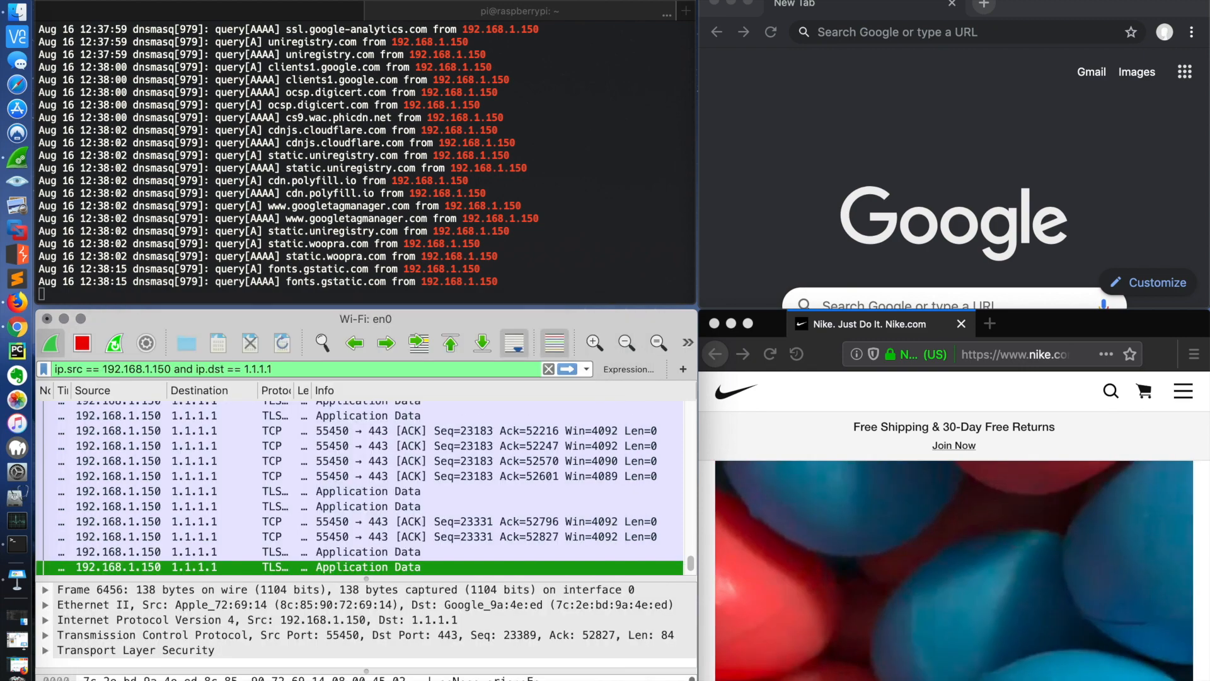
Step: Follow the TLS stream of an Application Data packet near the start of the filtered capture, and close the stream window
scroll(444, 470, "up", 5)
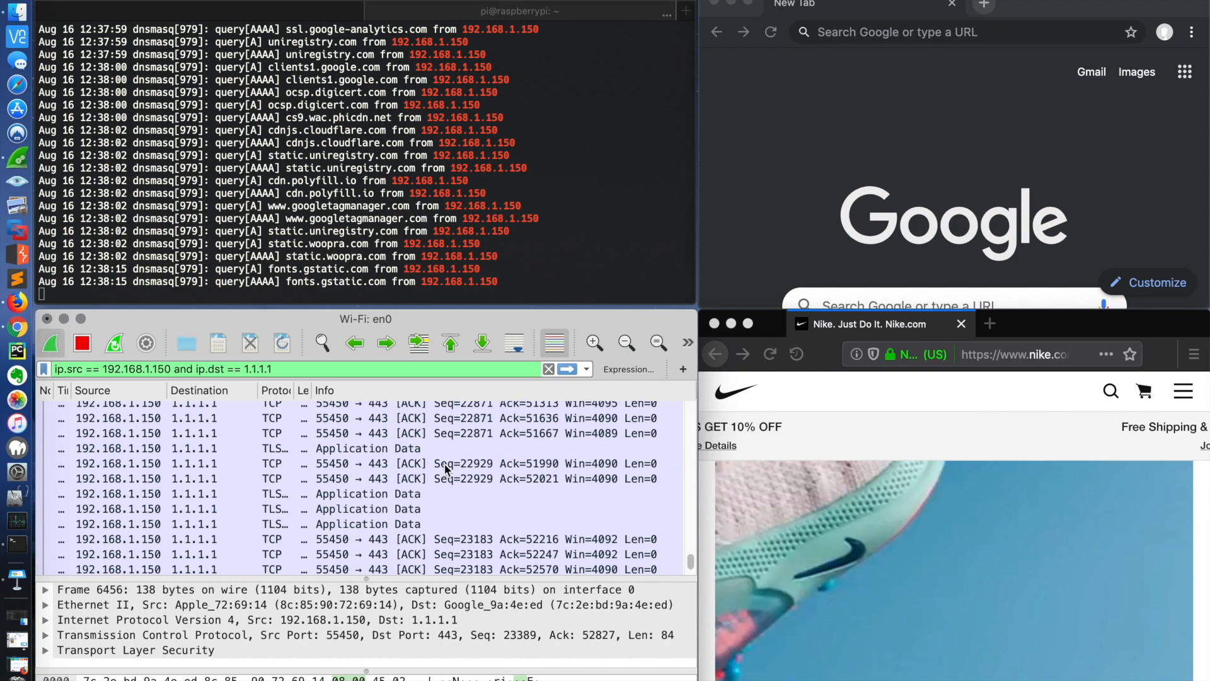
scroll(444, 469, "up", 20)
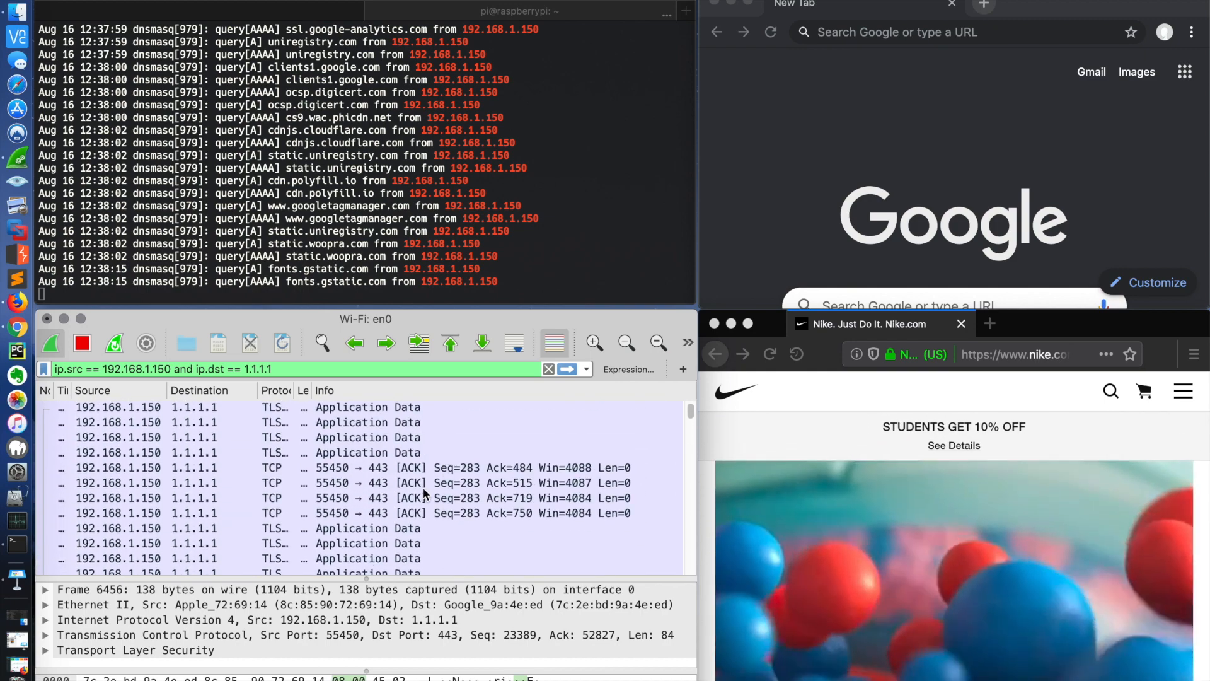
scroll(417, 516, "down", 2)
left_click(407, 502)
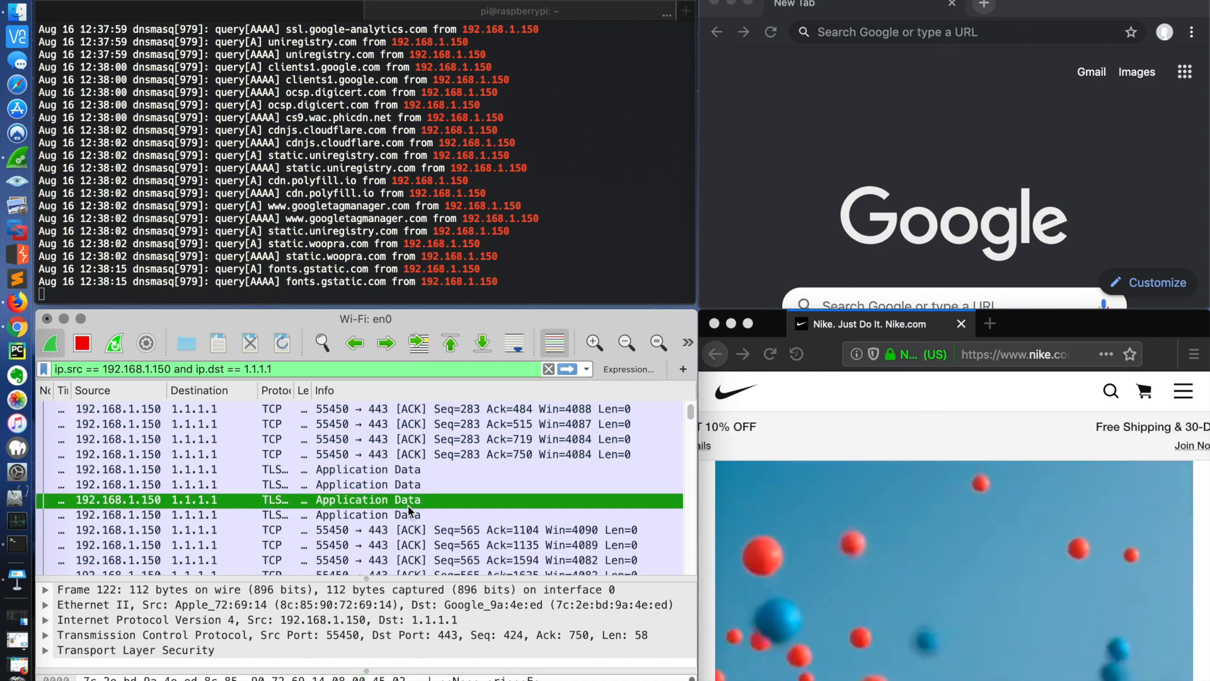
right_click(407, 505)
mouse_move(505, 404)
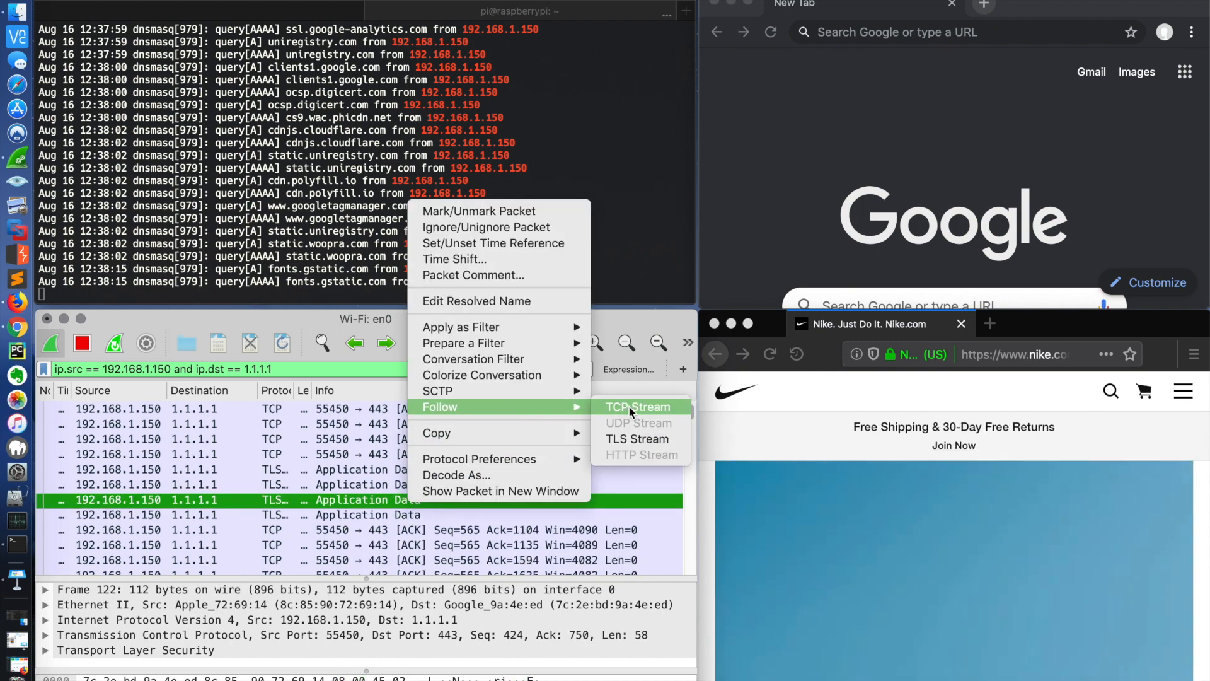
left_click(630, 439)
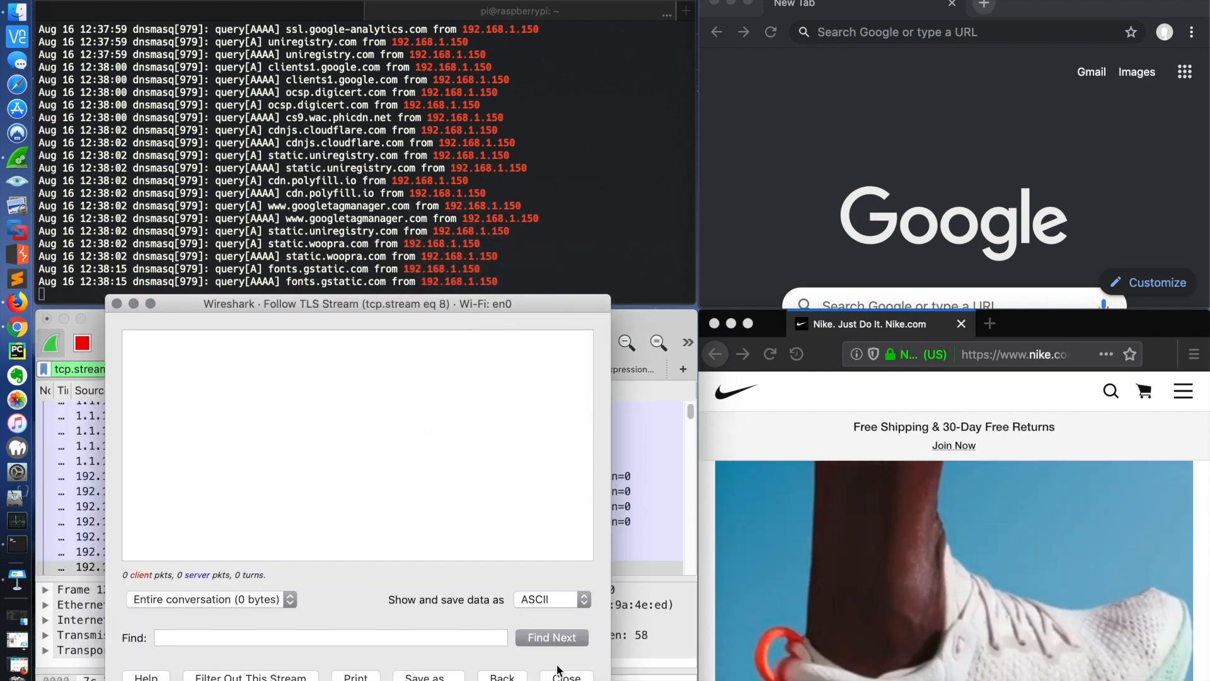
left_click(565, 675)
Step: Stop the running Wi-Fi: en0 capture and replace Firefox's nike.com tab with a new empty tab
scroll(504, 508, "down", 2)
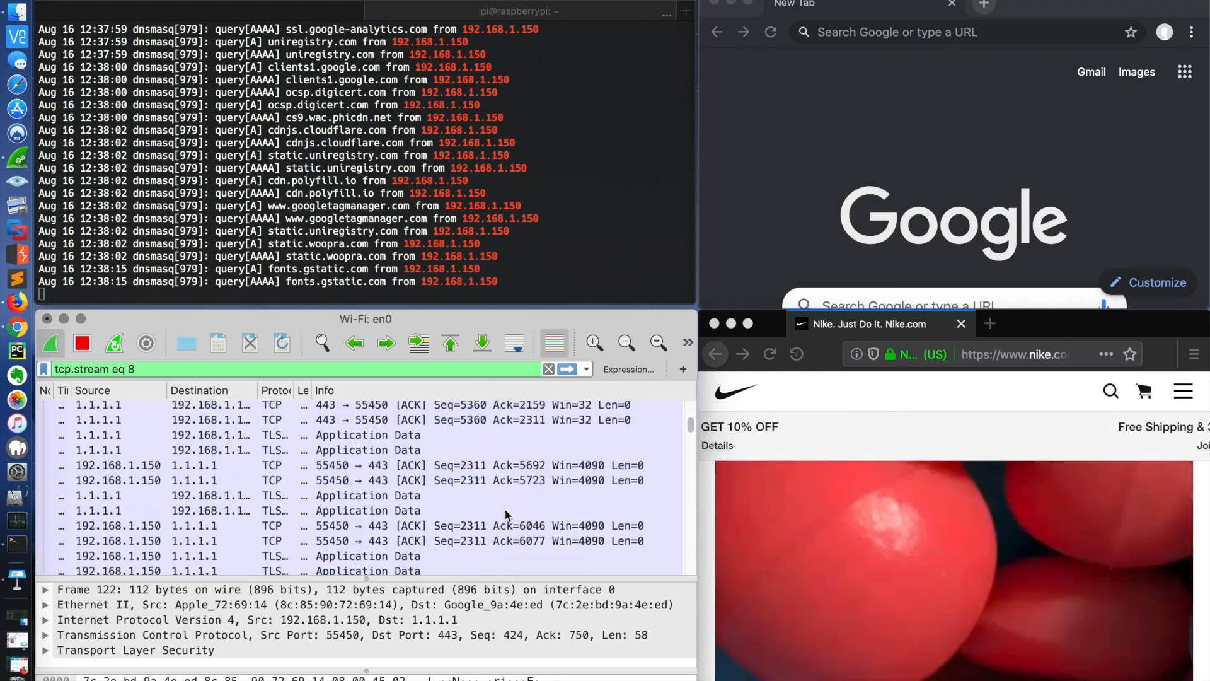
scroll(505, 508, "down", 10)
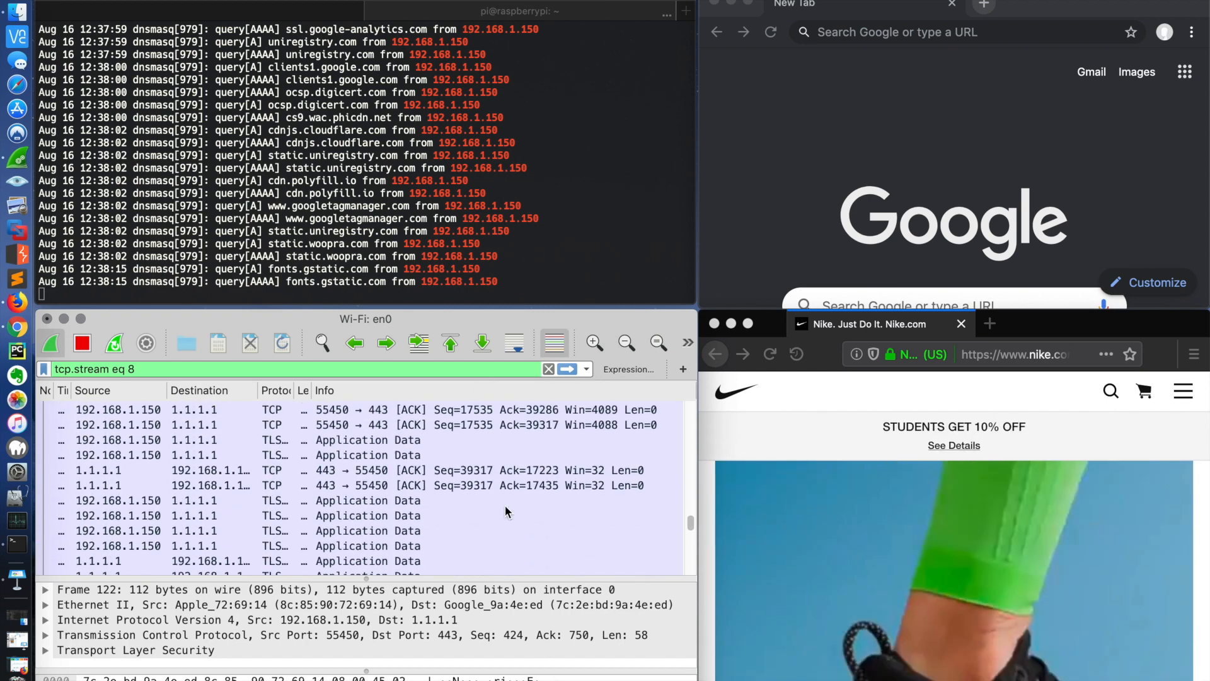
scroll(505, 511, "down", 10)
left_click(82, 344)
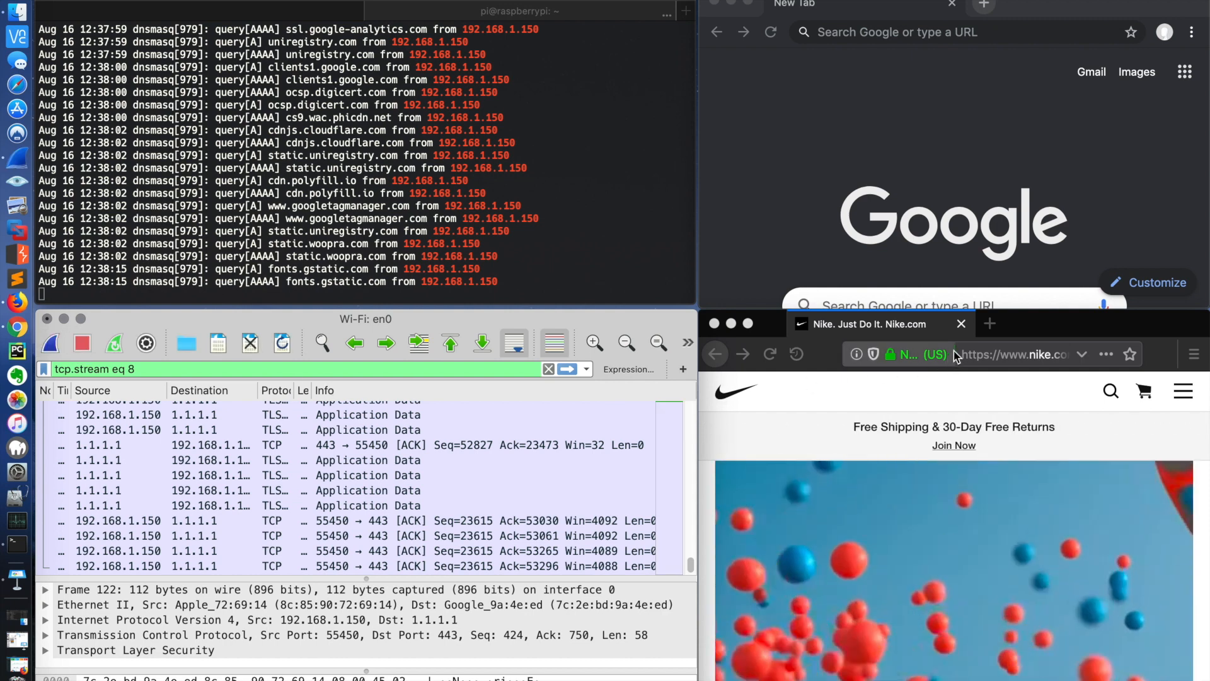
left_click(989, 323)
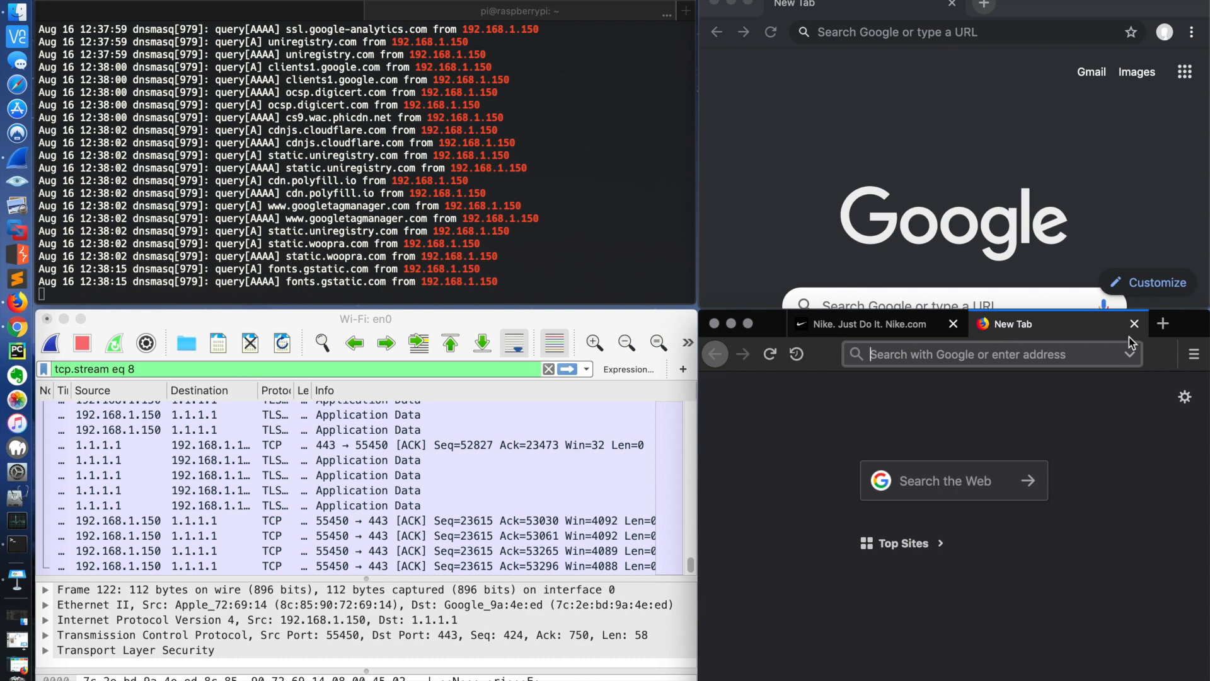
left_click(956, 324)
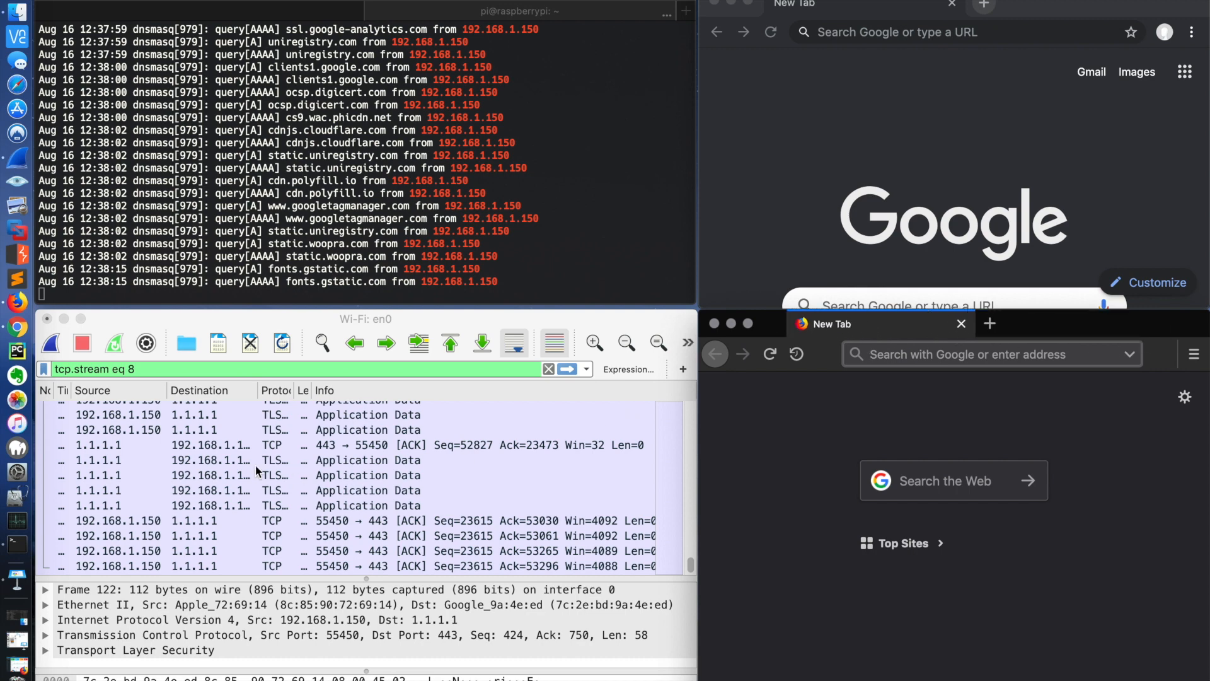
Step: Switch to the Pi-hole admin console in Firefox, open client 192.168.1.150 from the network overview, and examine its recent queries
left_click(20, 673)
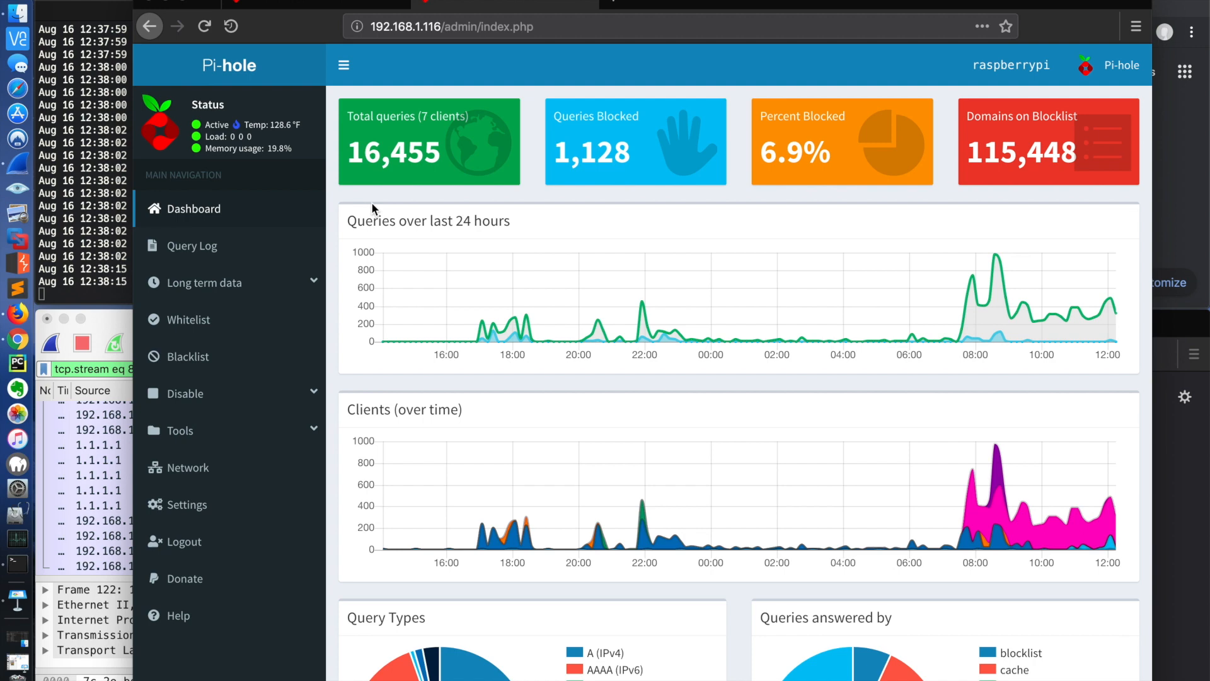
left_click(244, 464)
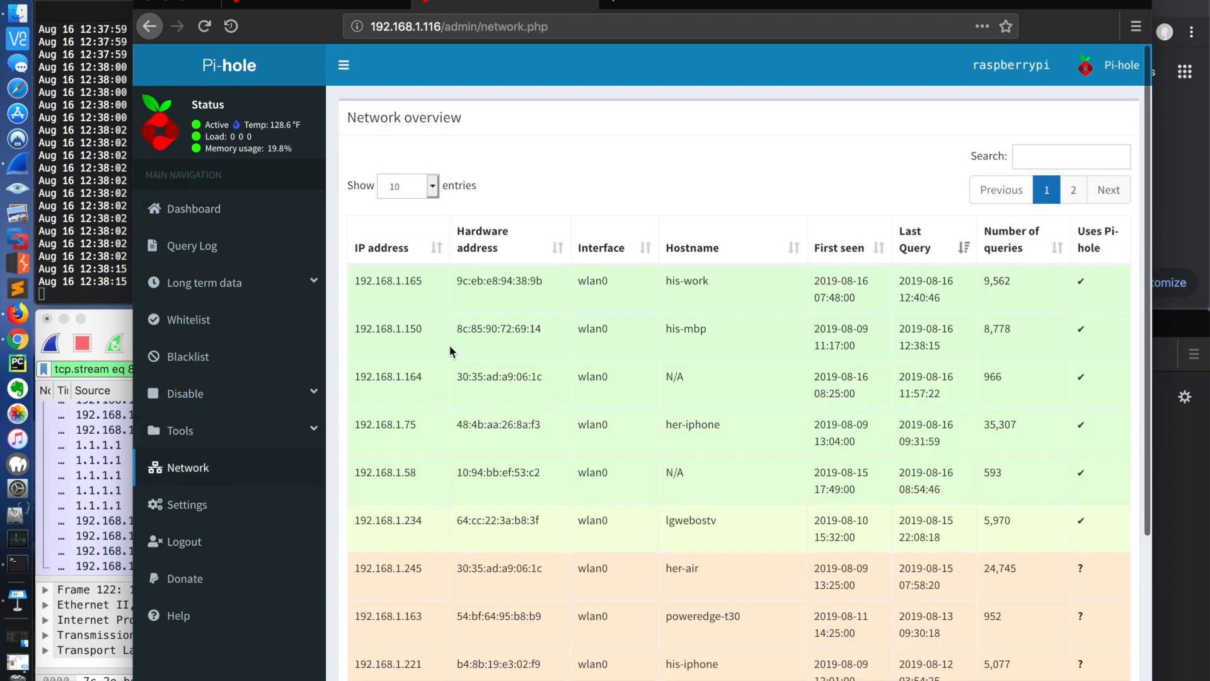
left_click(408, 331)
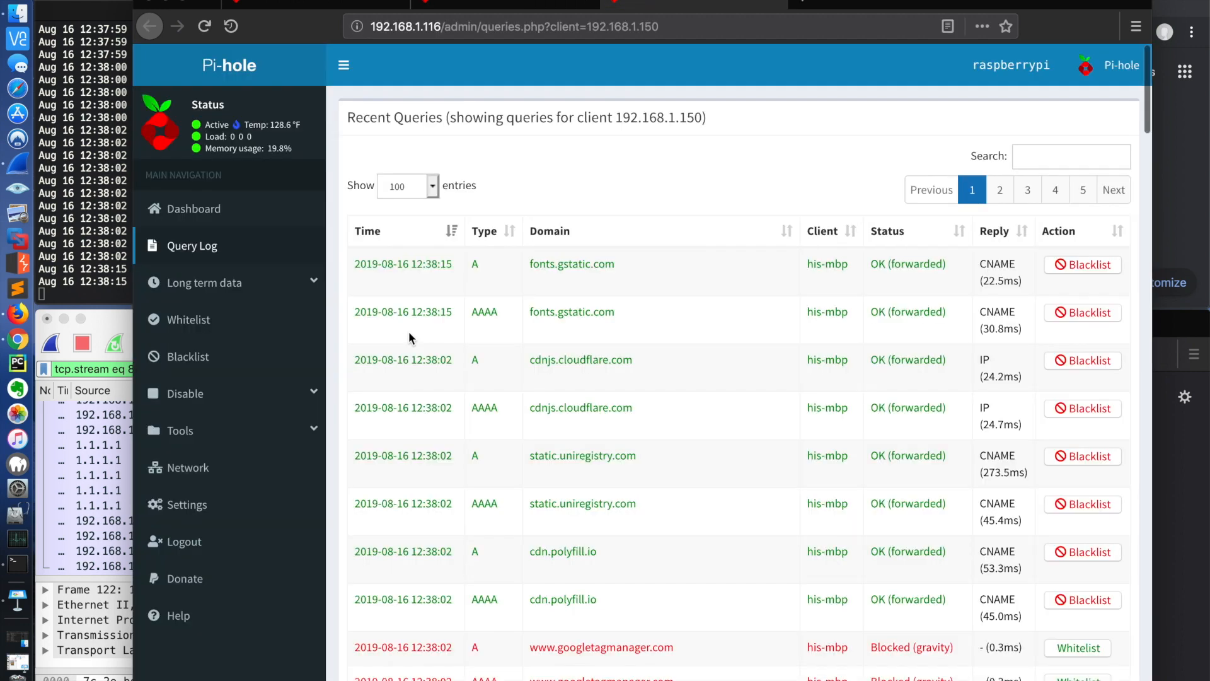
scroll(486, 321, "down", 3)
scroll(487, 323, "down", 12)
scroll(487, 323, "down", 8)
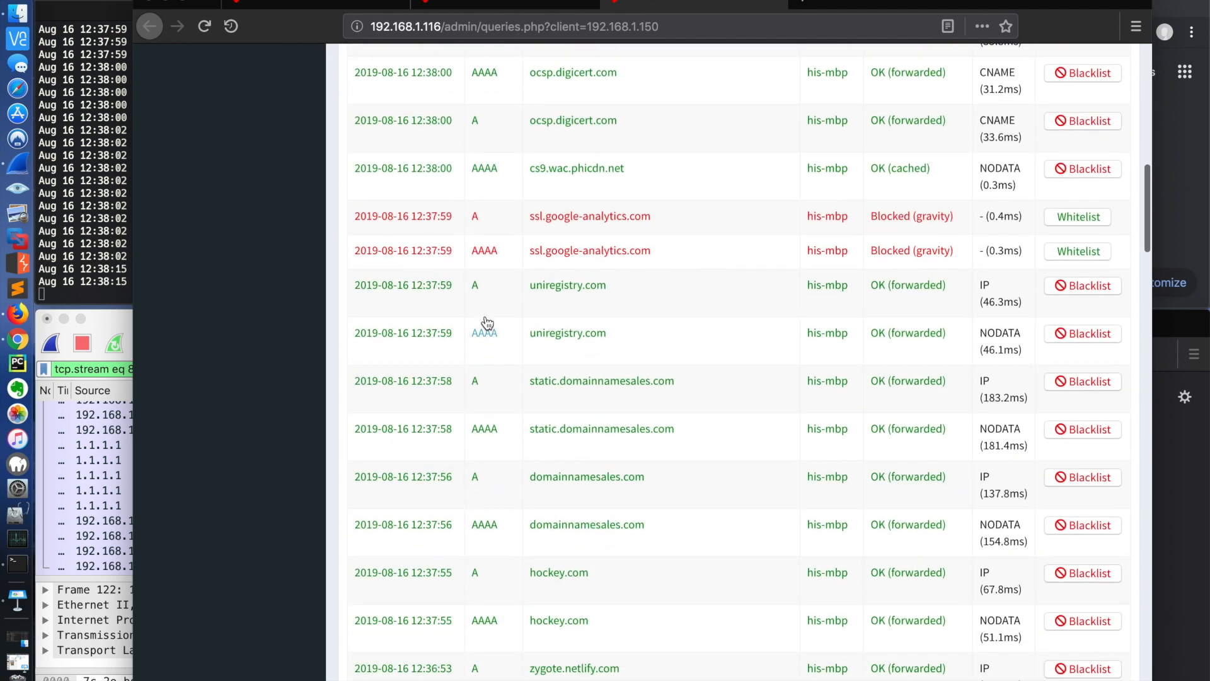
scroll(487, 323, "down", 2)
scroll(488, 323, "up", 20)
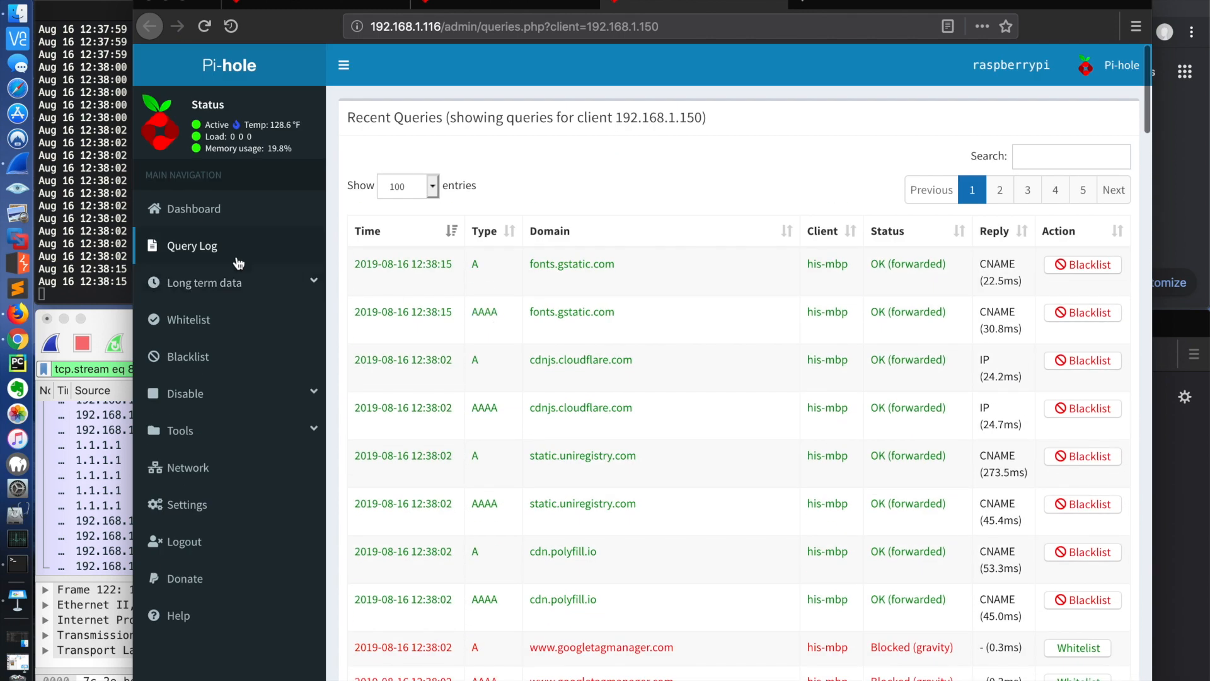
Step: View the Pi-hole dashboard, the Blacklist page, and the Tools and Disable options, and return to the dashboard
left_click(205, 213)
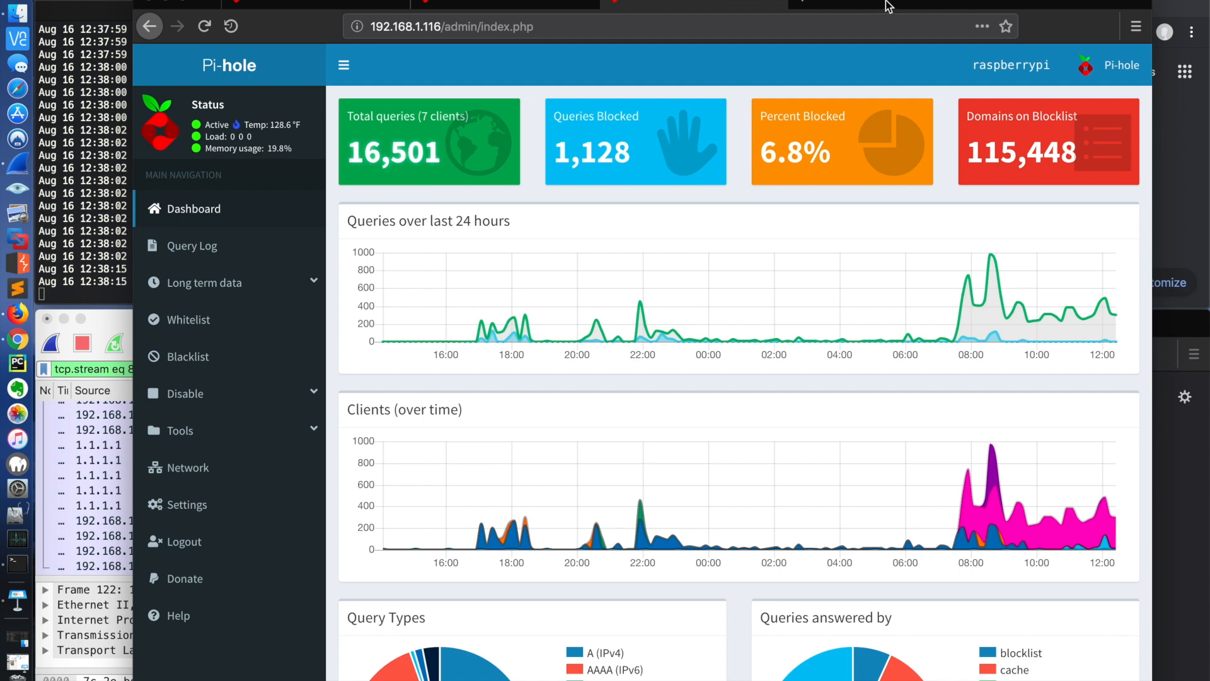
left_click_drag(889, 7, 862, 6)
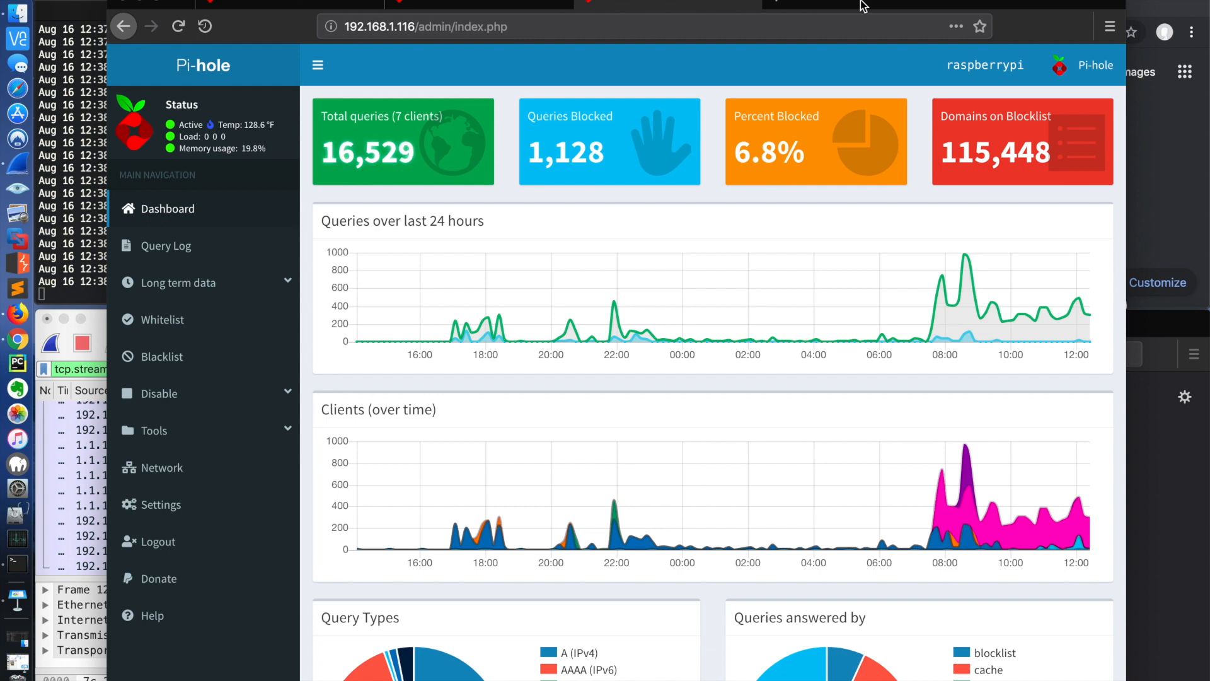
left_click(165, 357)
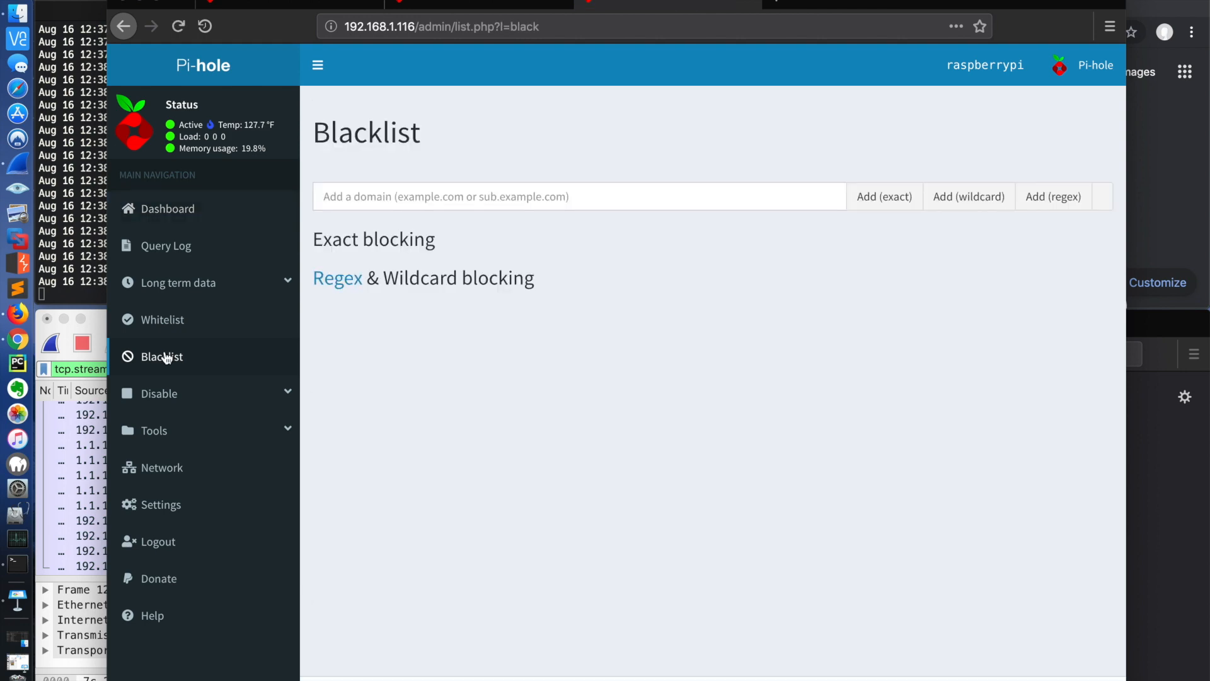
left_click(180, 429)
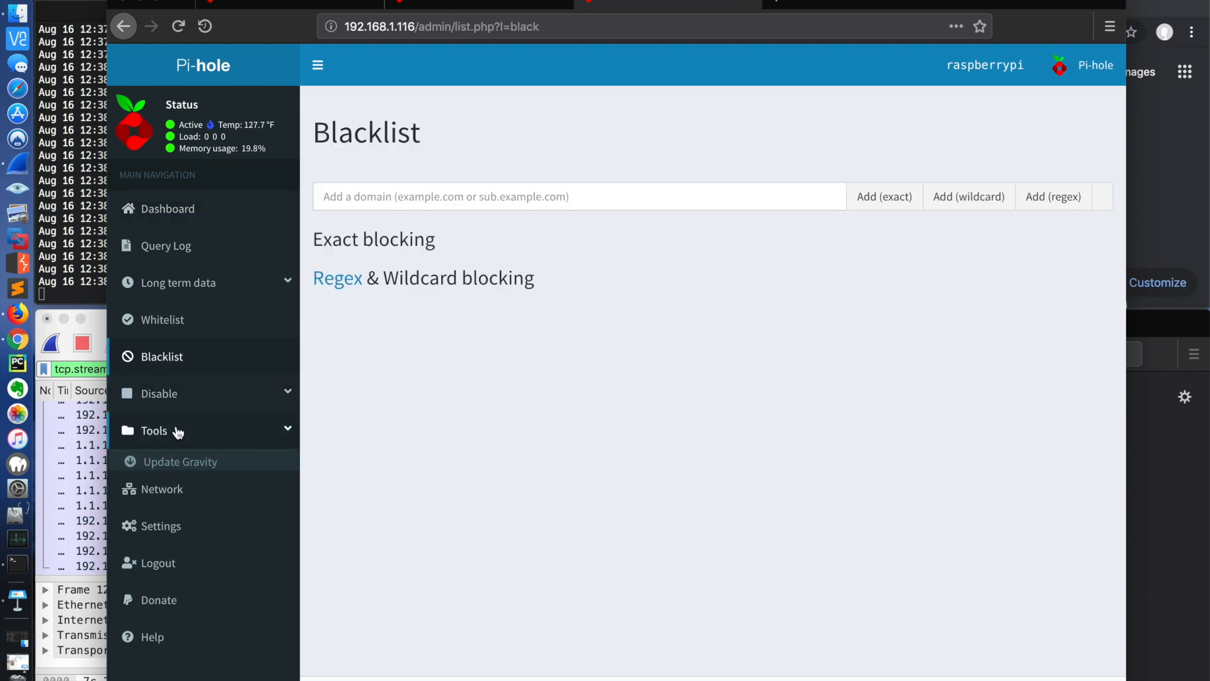
left_click(186, 402)
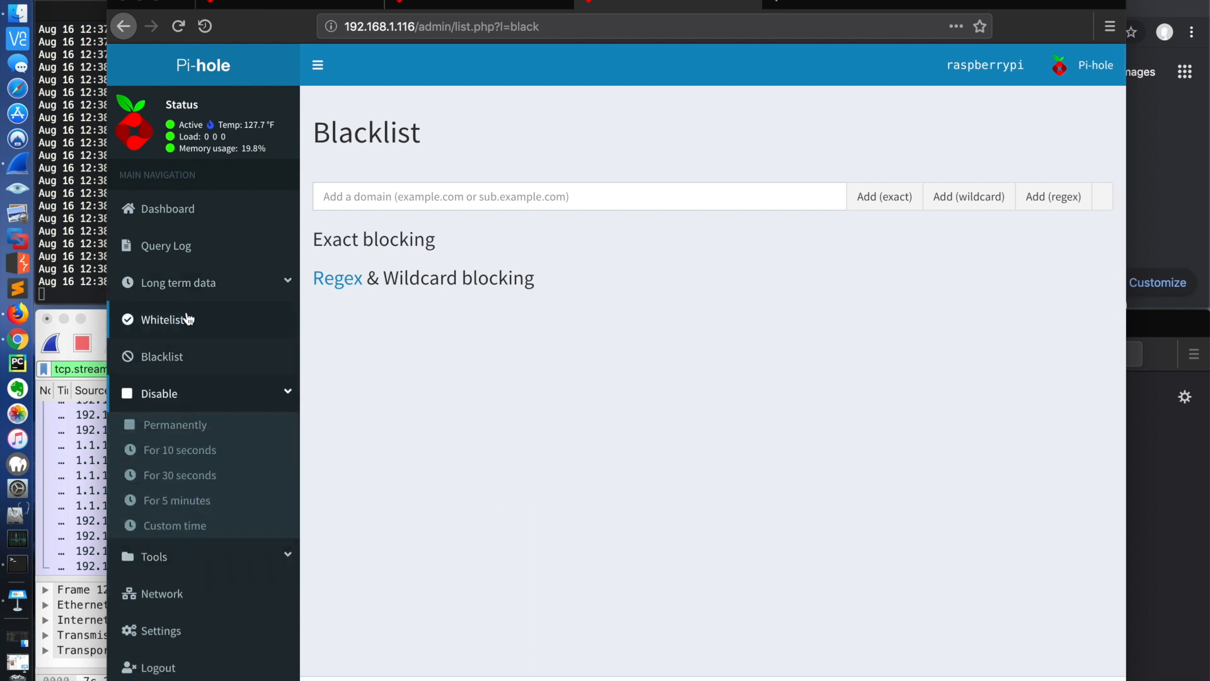
left_click(183, 214)
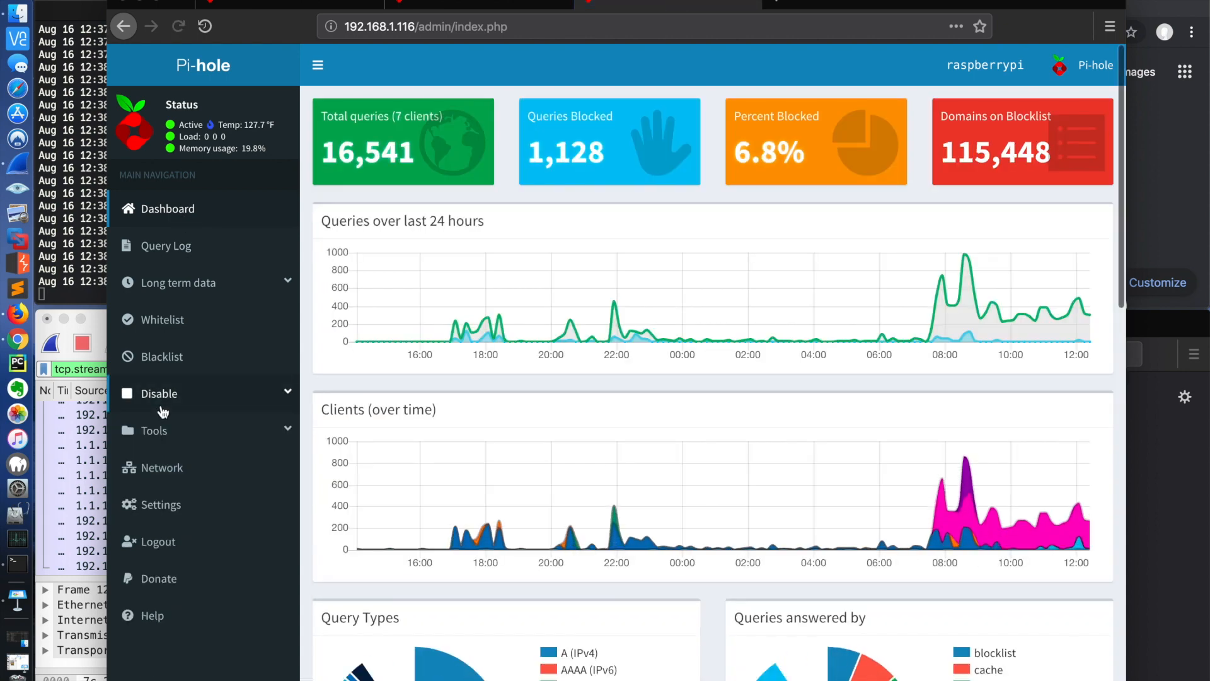
left_click(159, 468)
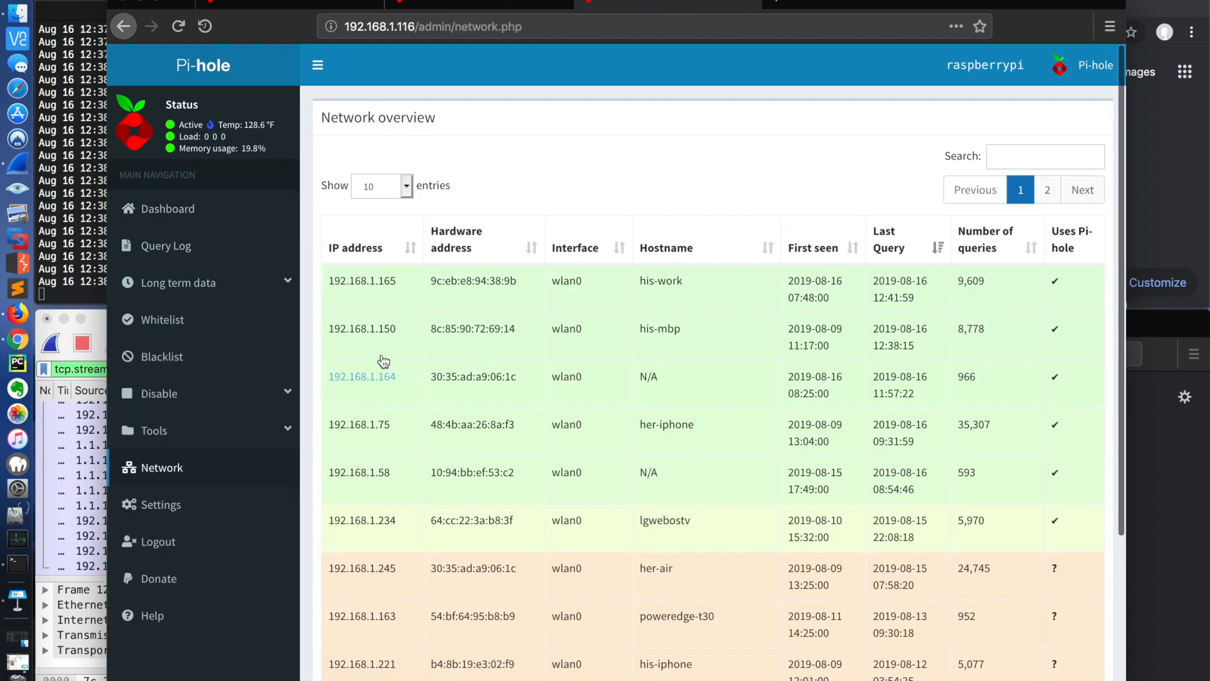
left_click(378, 332)
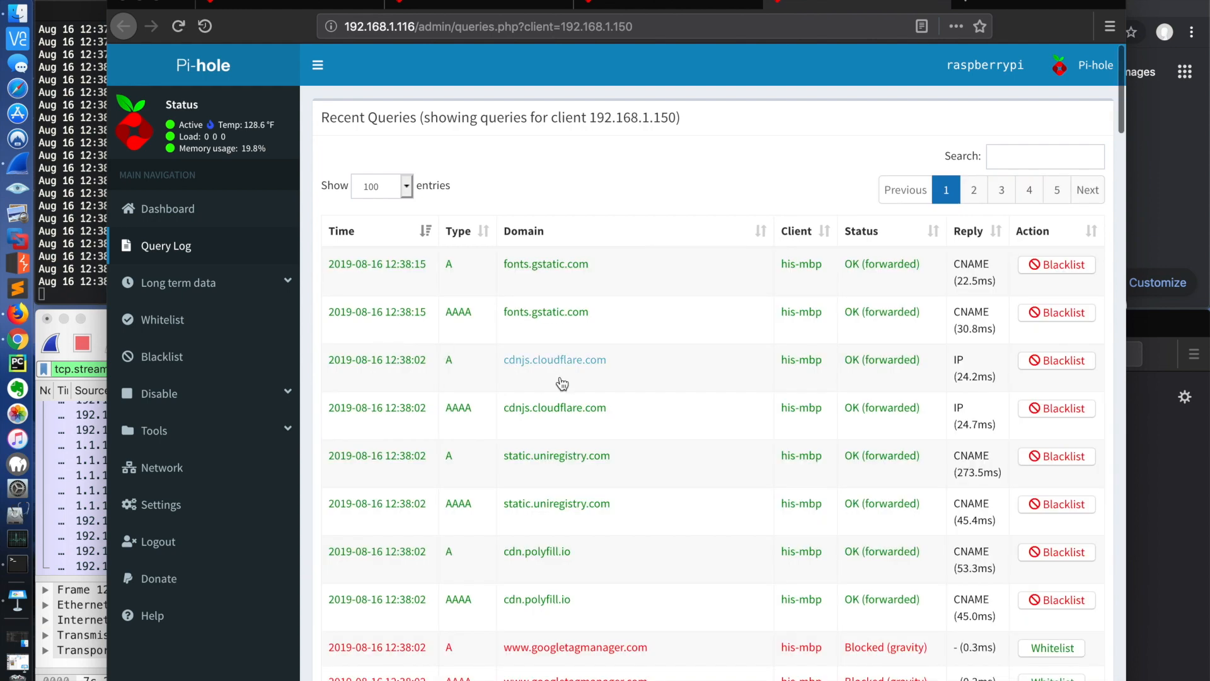
scroll(599, 405, "down", 5)
scroll(604, 403, "up", 2)
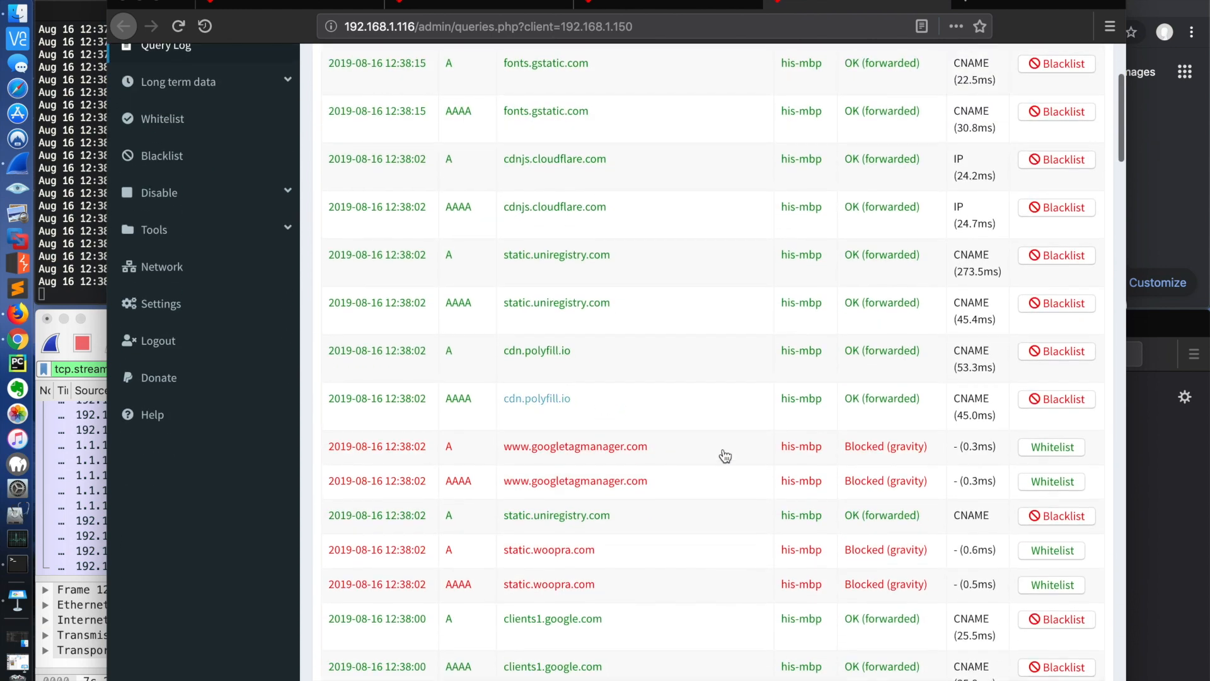
left_click_drag(919, 446, 867, 445)
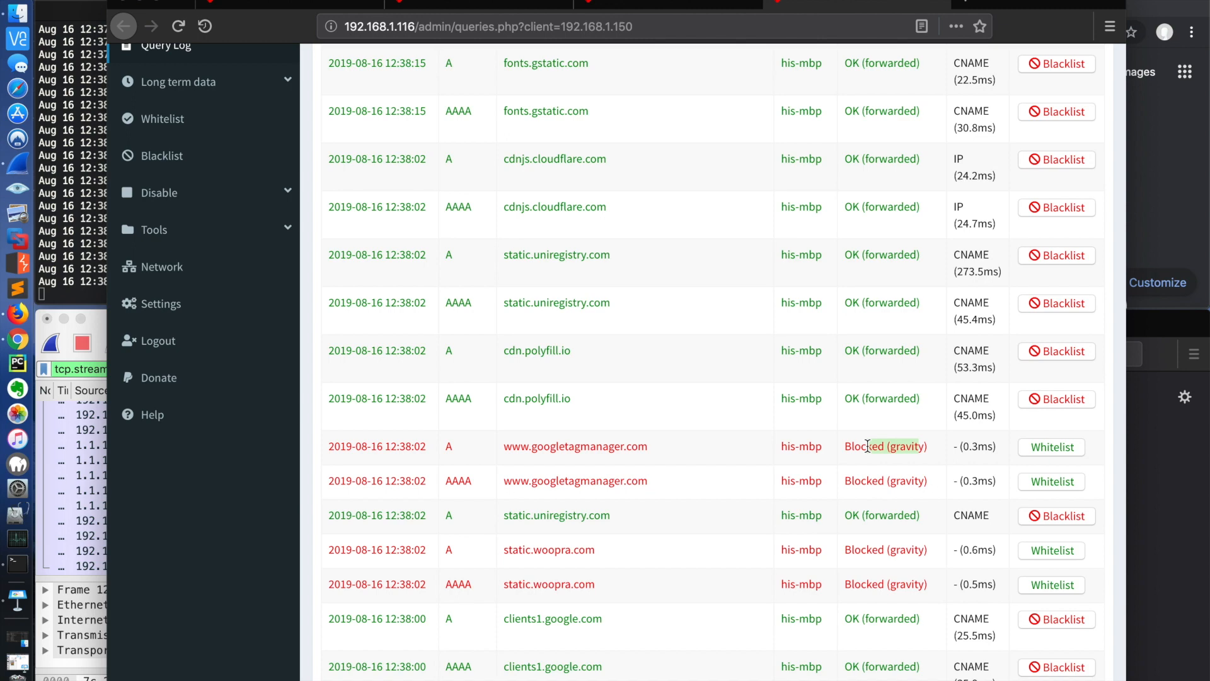
scroll(867, 446, "down", 5)
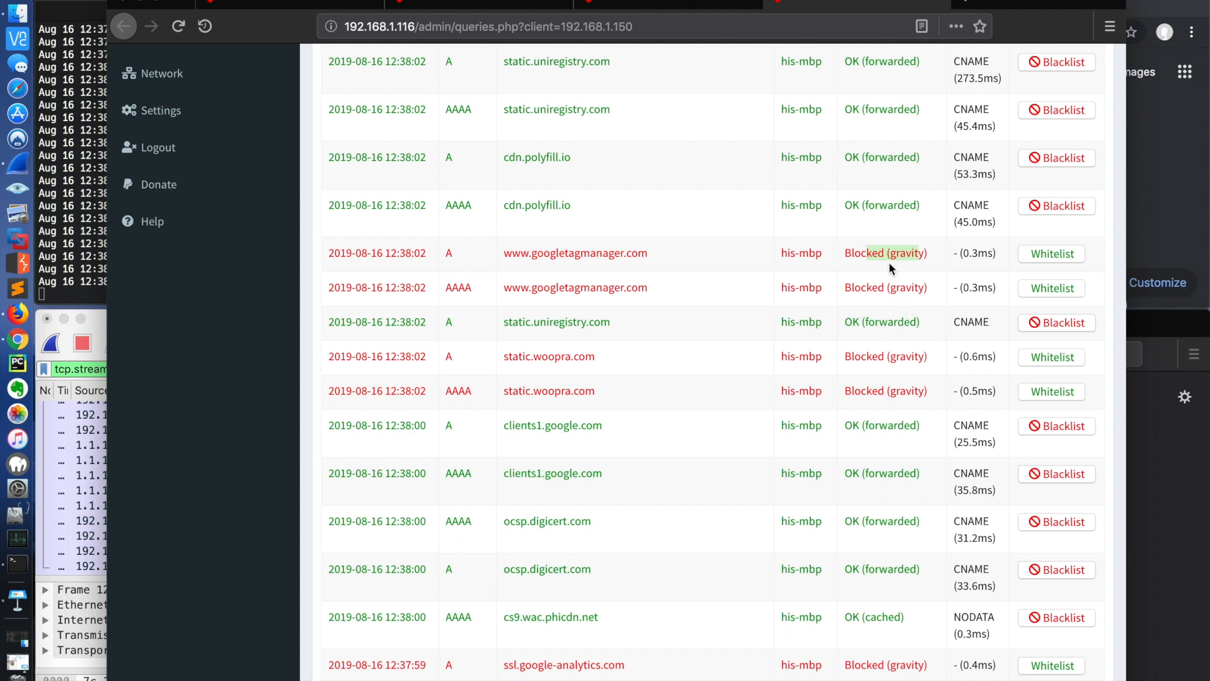
scroll(889, 262, "up", 6)
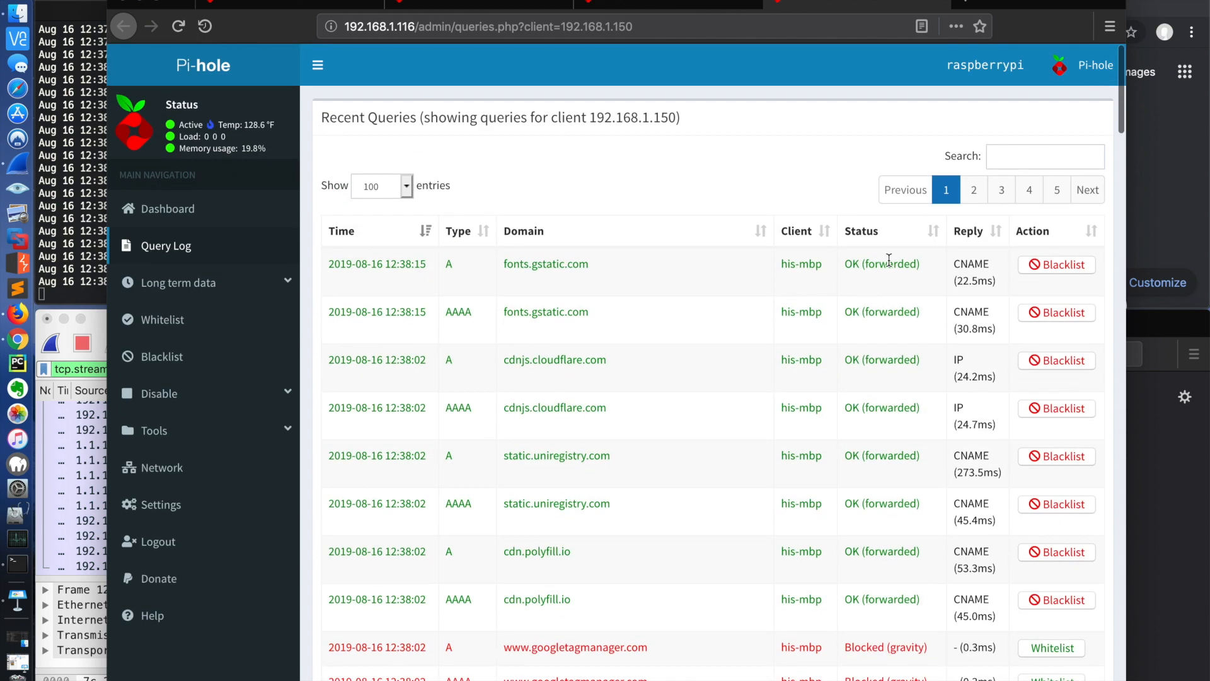